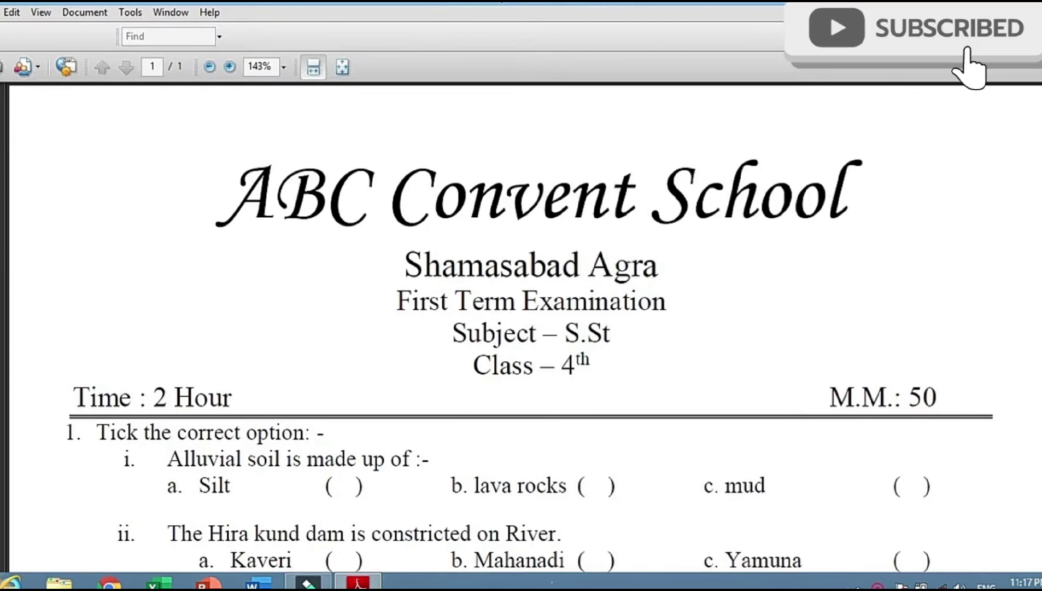
- Scroll down the ABC Convent School exam PDF to review its four sections
scroll(784, 327, "down", 1)
scroll(784, 327, "down", 4)
scroll(529, 328, "down", 1)
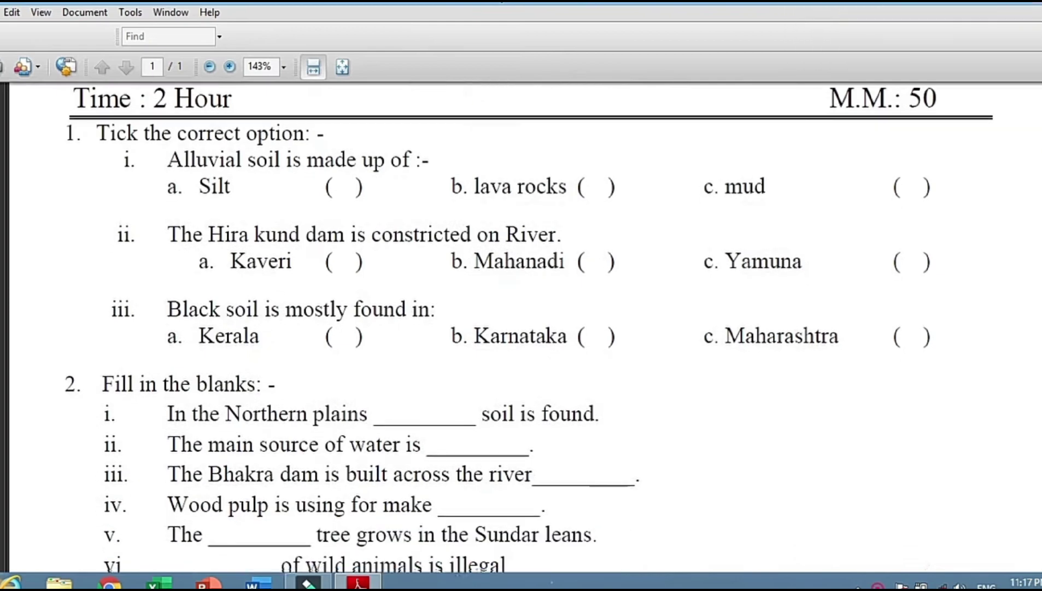
scroll(529, 329, "down", 1)
scroll(530, 328, "down", 3)
scroll(529, 328, "down", 1)
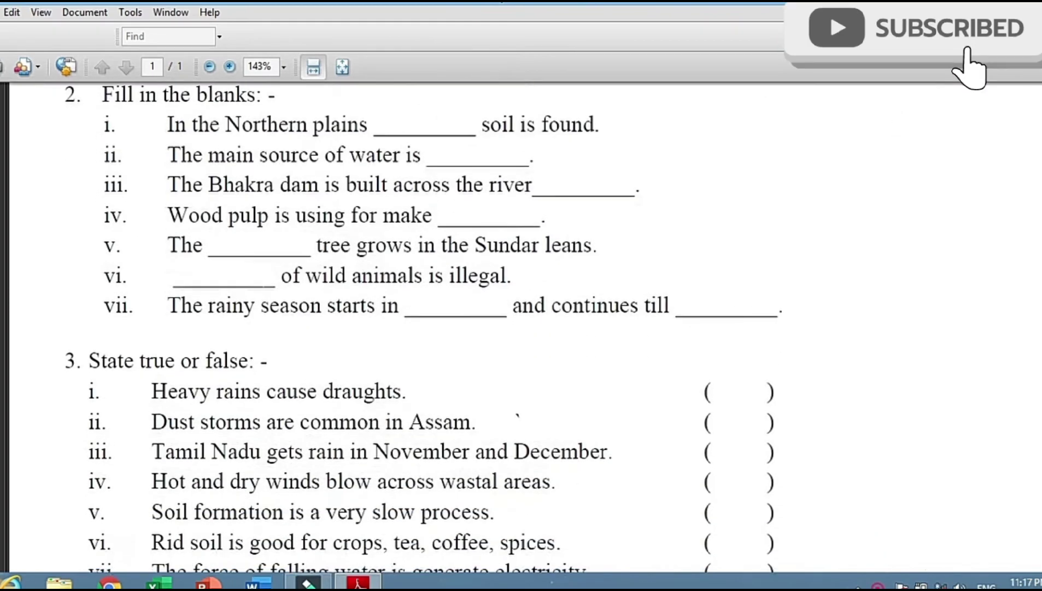
scroll(530, 328, "down", 4)
scroll(529, 328, "down", 2)
scroll(529, 329, "down", 1)
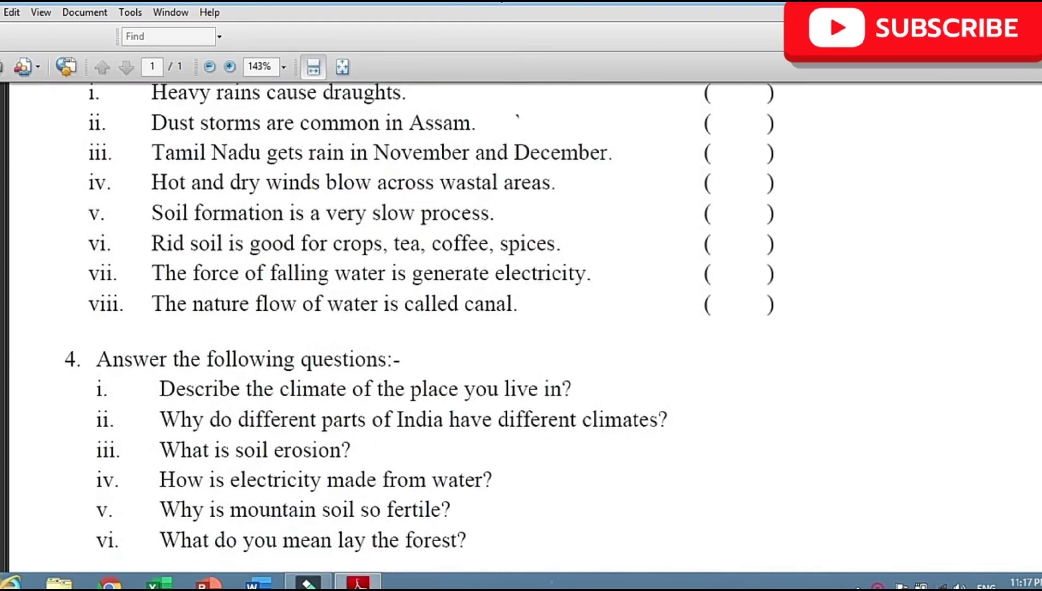
scroll(529, 328, "down", 2)
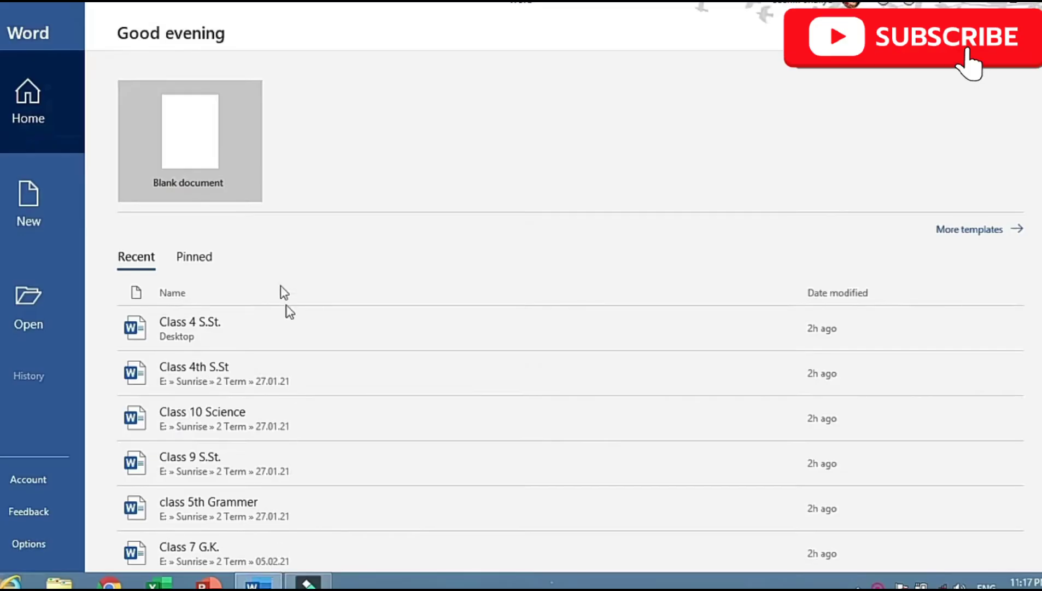
- Create a blank Word document and bring up its Layout page setup options
left_click(198, 156)
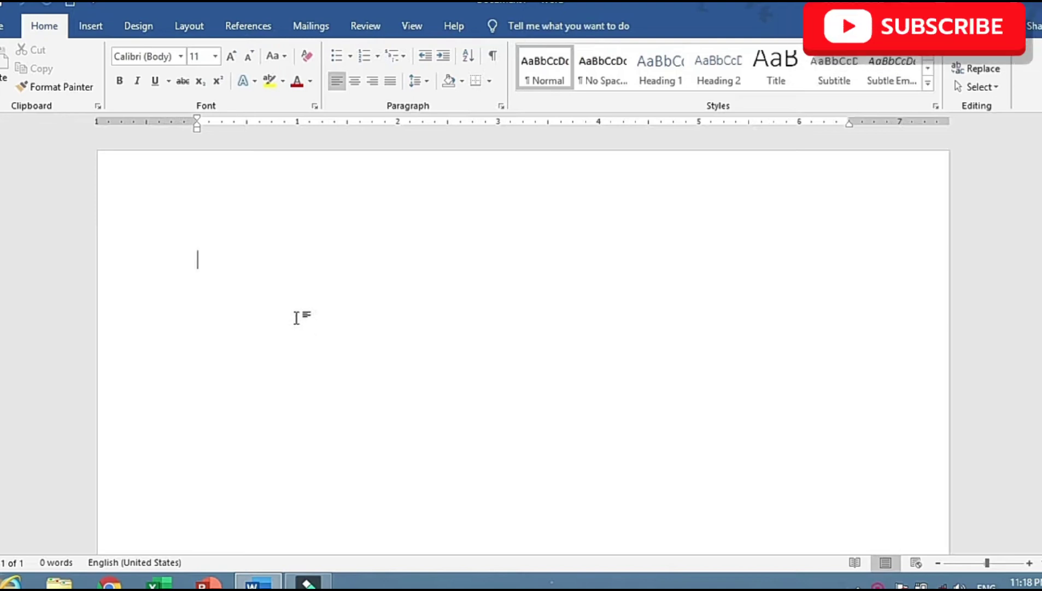
left_click(189, 26)
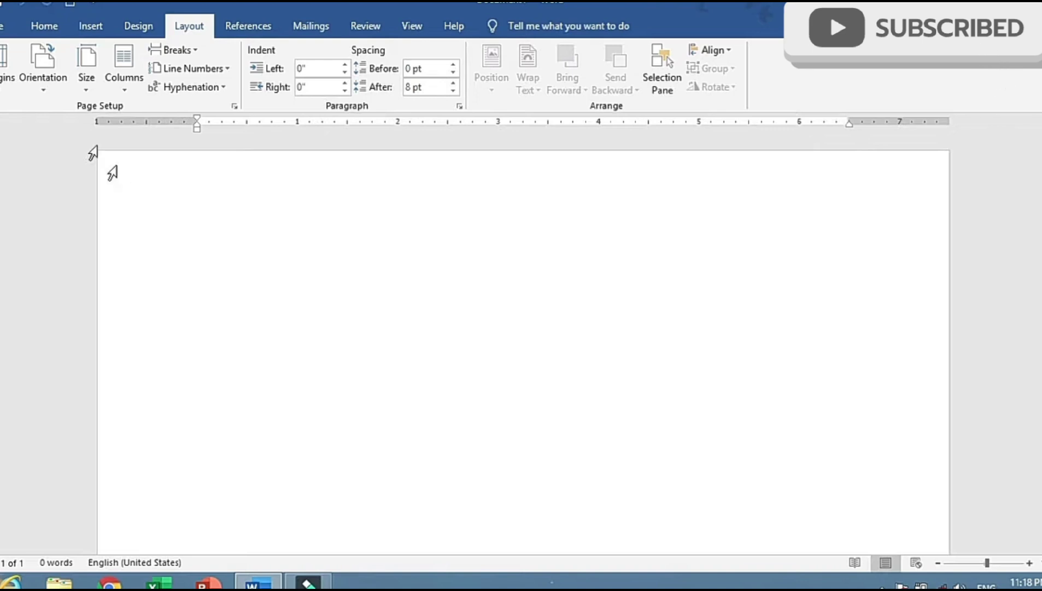
- Set the paper size to A4, after briefly trying Legal
left_click(87, 90)
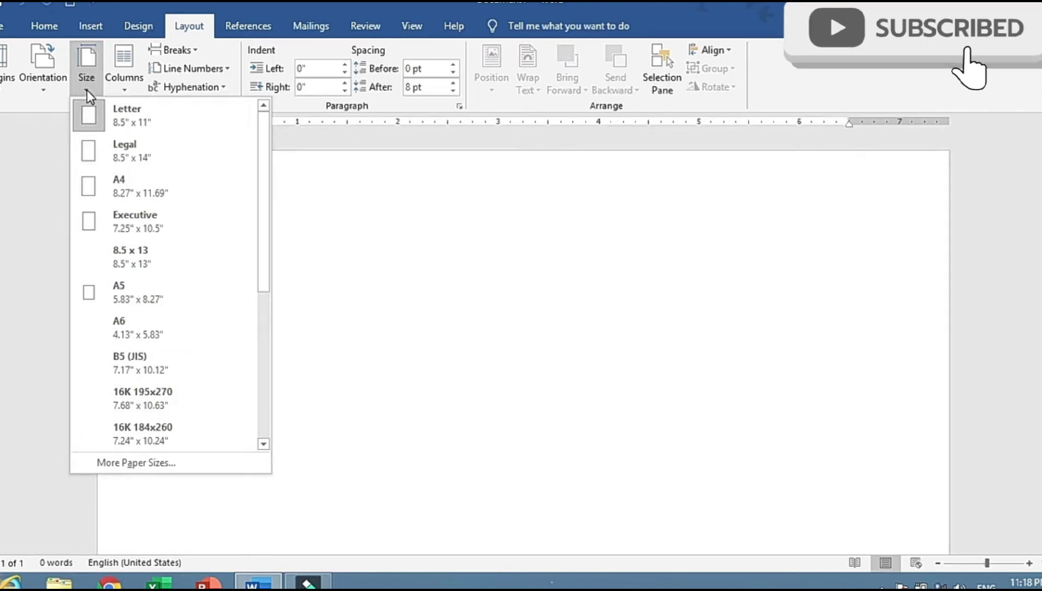
left_click(98, 147)
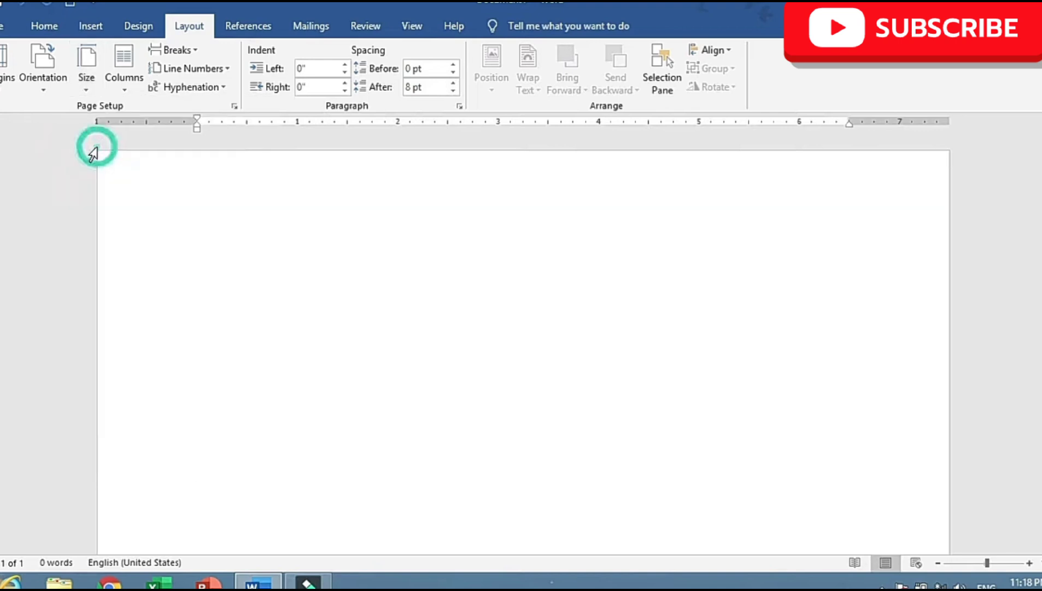
left_click(97, 90)
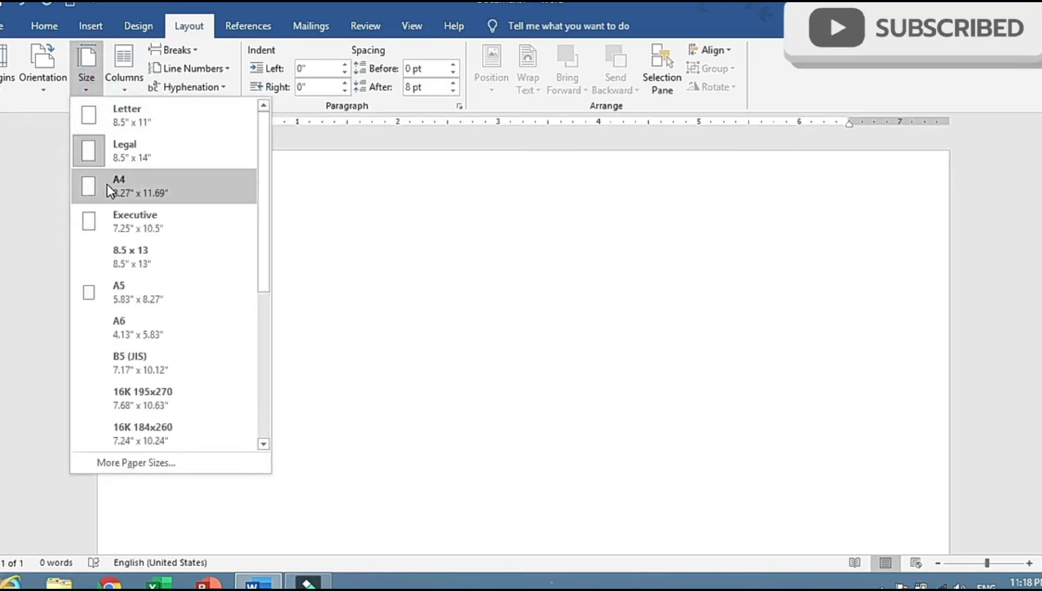
left_click(108, 186)
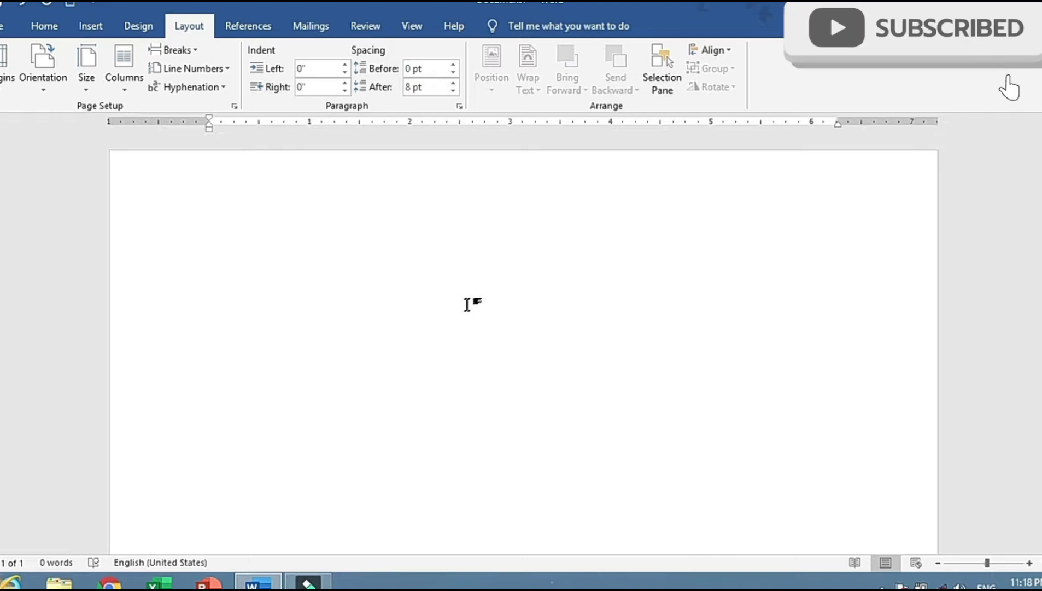
- Keep the page in portrait orientation
left_click(48, 84)
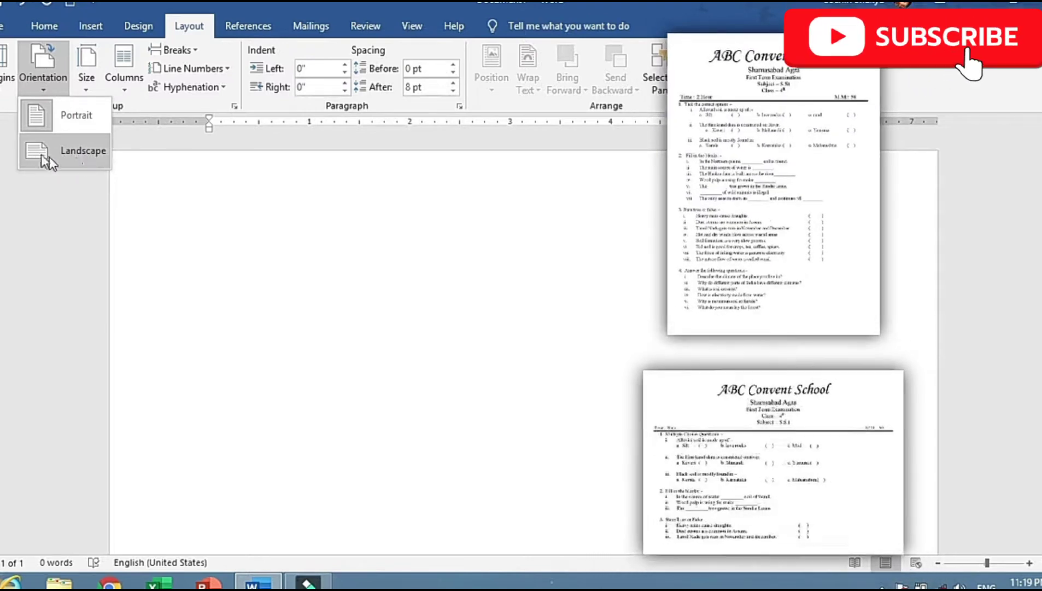
left_click(267, 252)
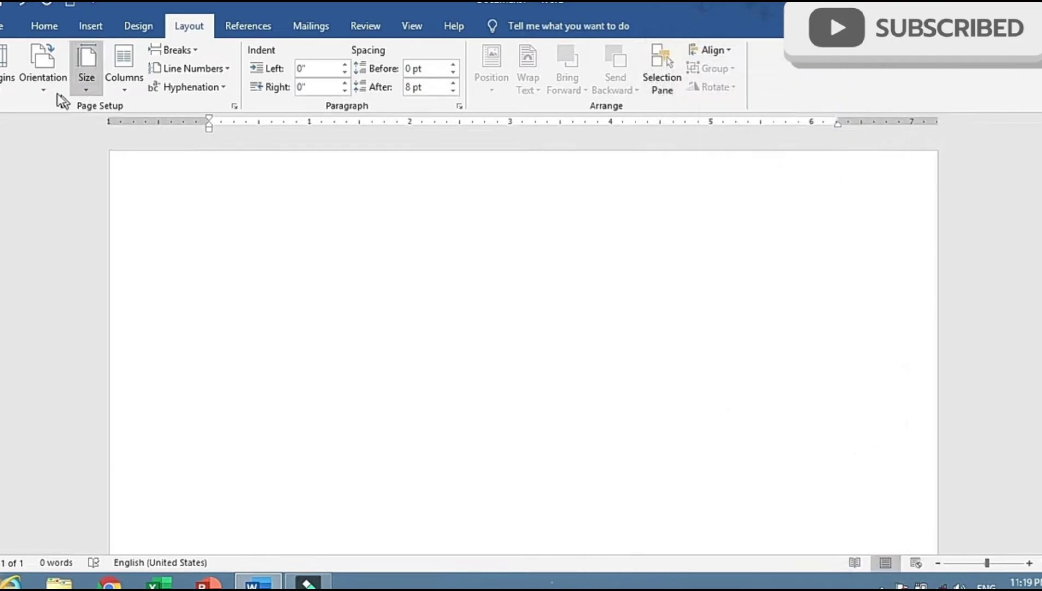
left_click(48, 89)
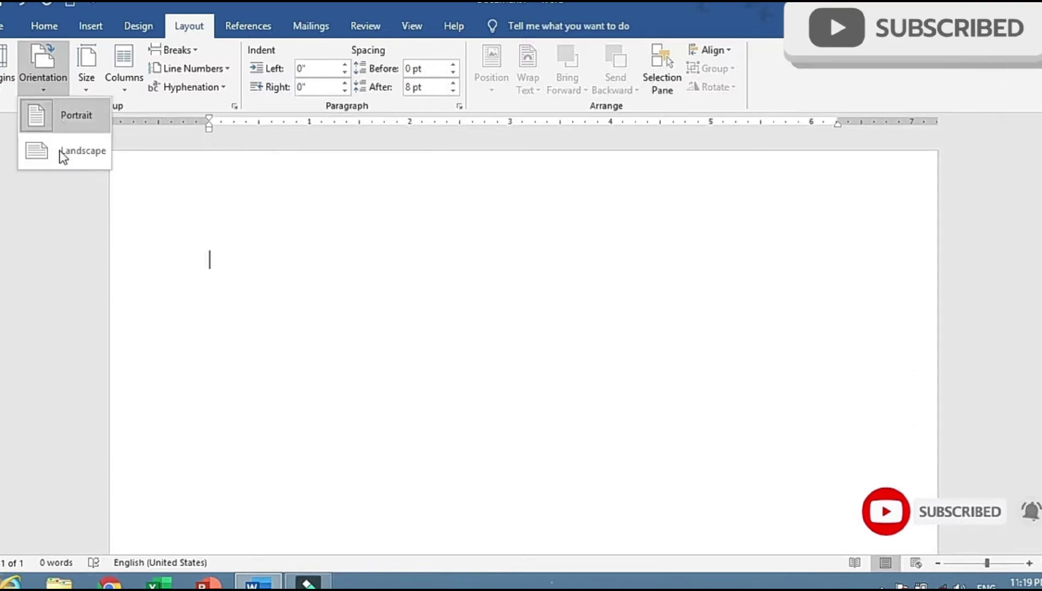
left_click(269, 270)
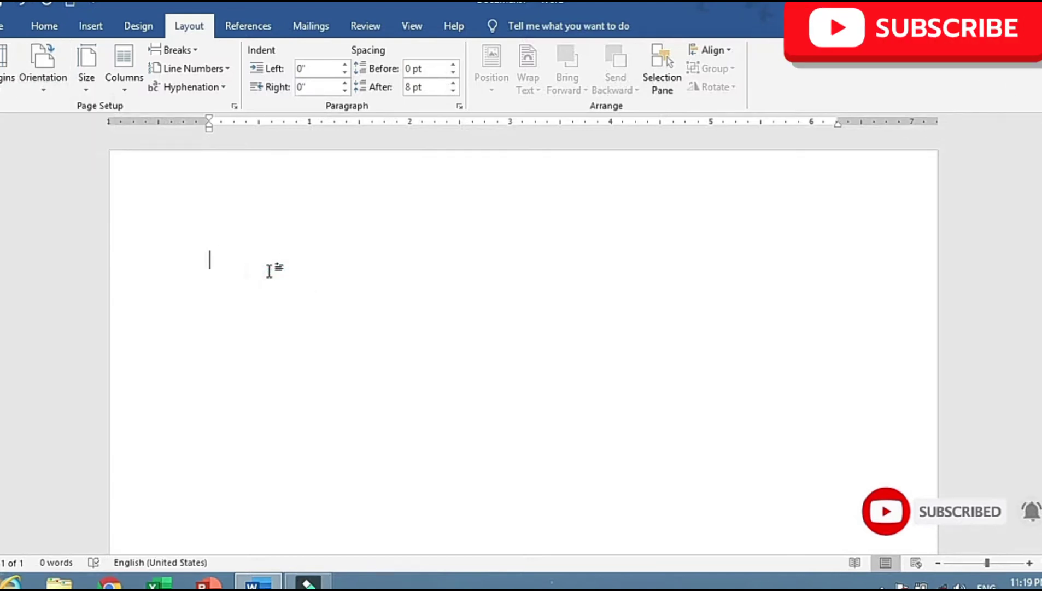
- Generate a sample paragraph with the =rand formula and justify it
type("=ran")
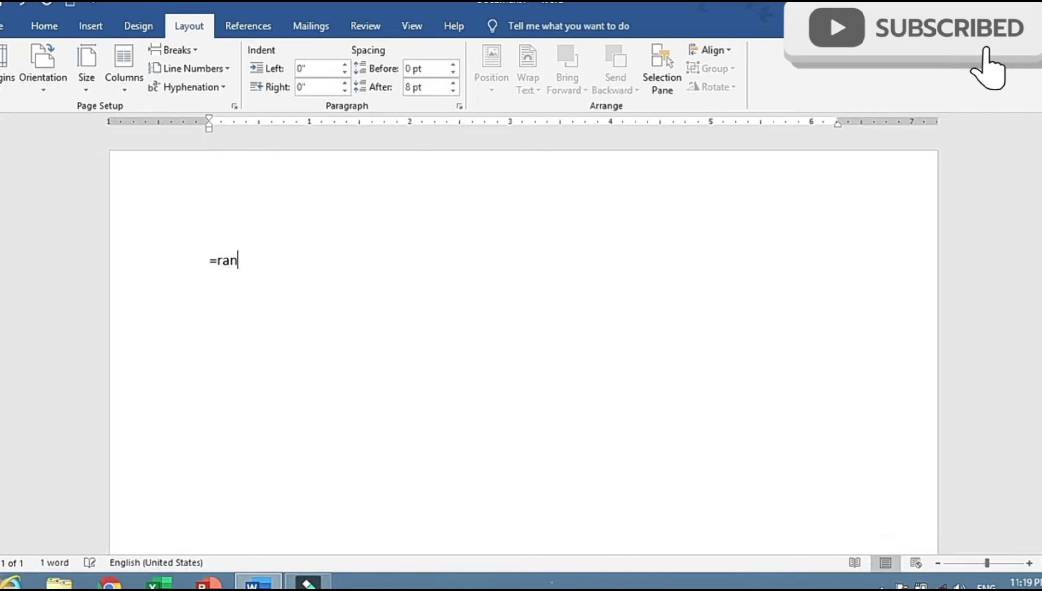
type("d(1,")
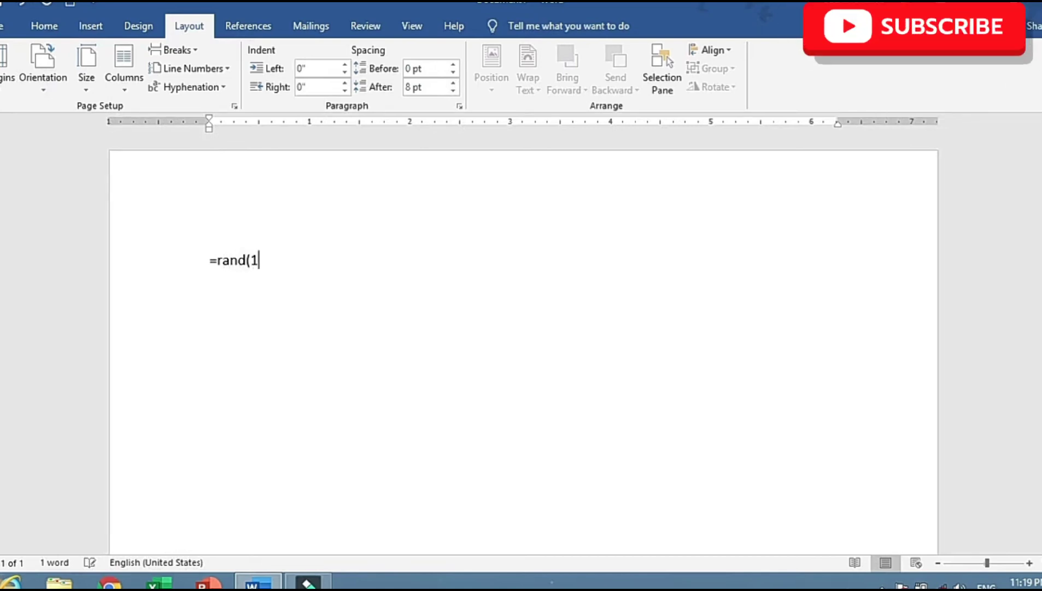
type("1")
type(")")
key("Return")
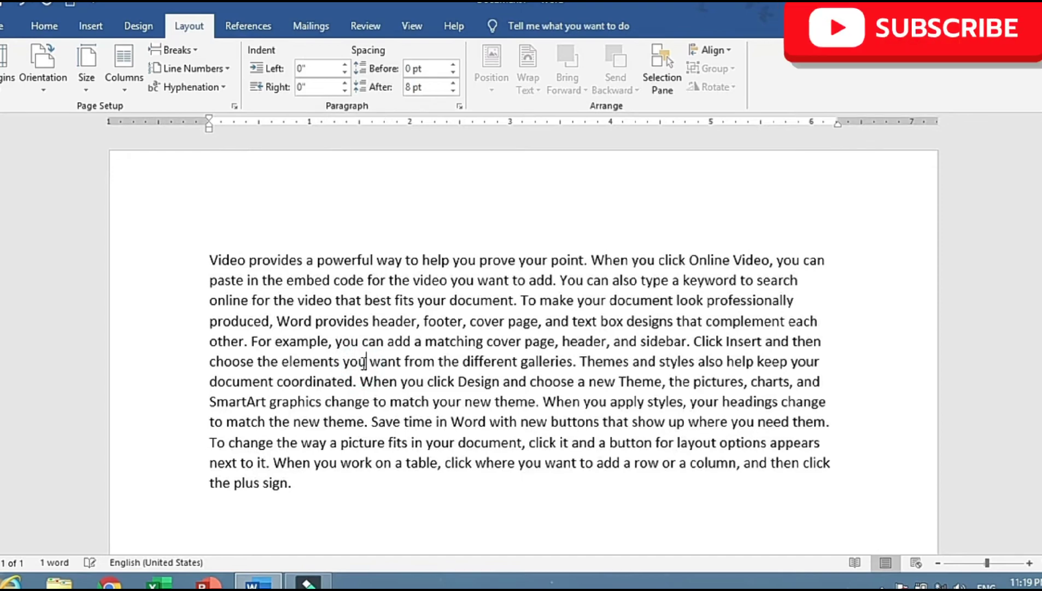
key("ctrl+j")
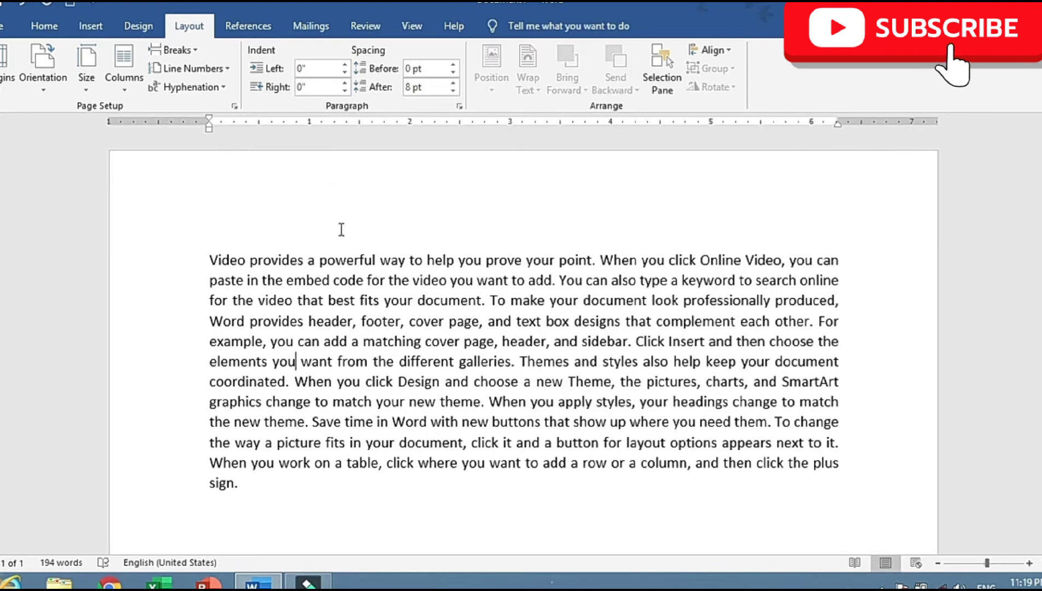
scroll(334, 377, "down", 2)
left_click(324, 398)
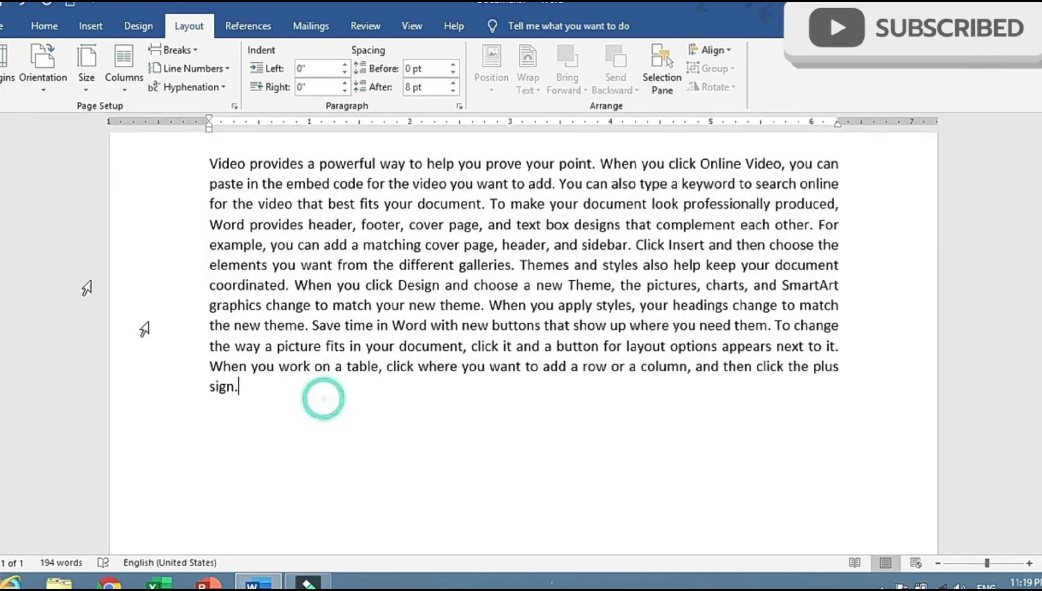
scroll(76, 146, "up", 2)
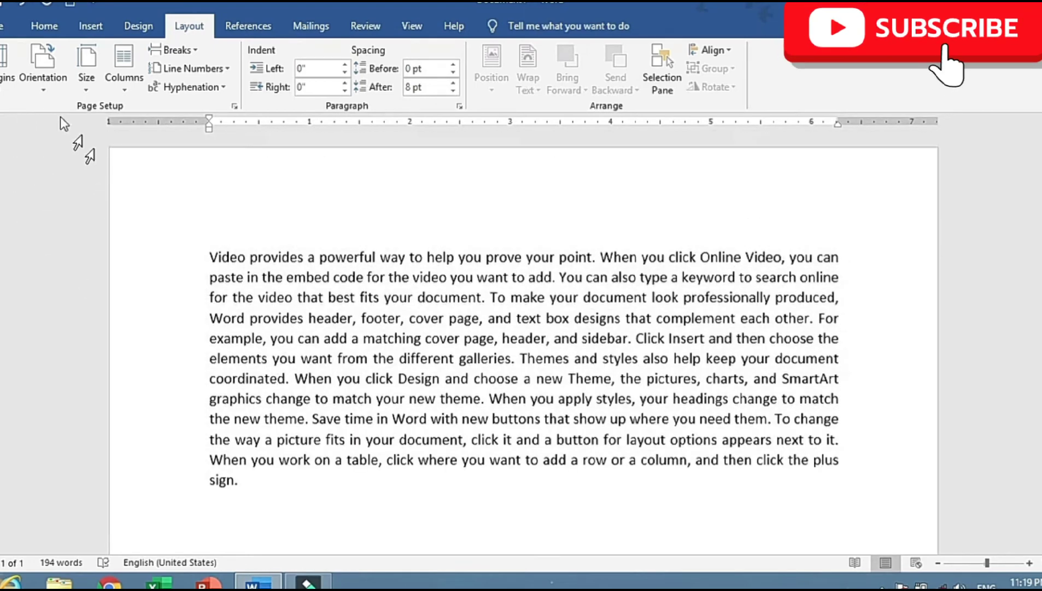
left_click(7, 77)
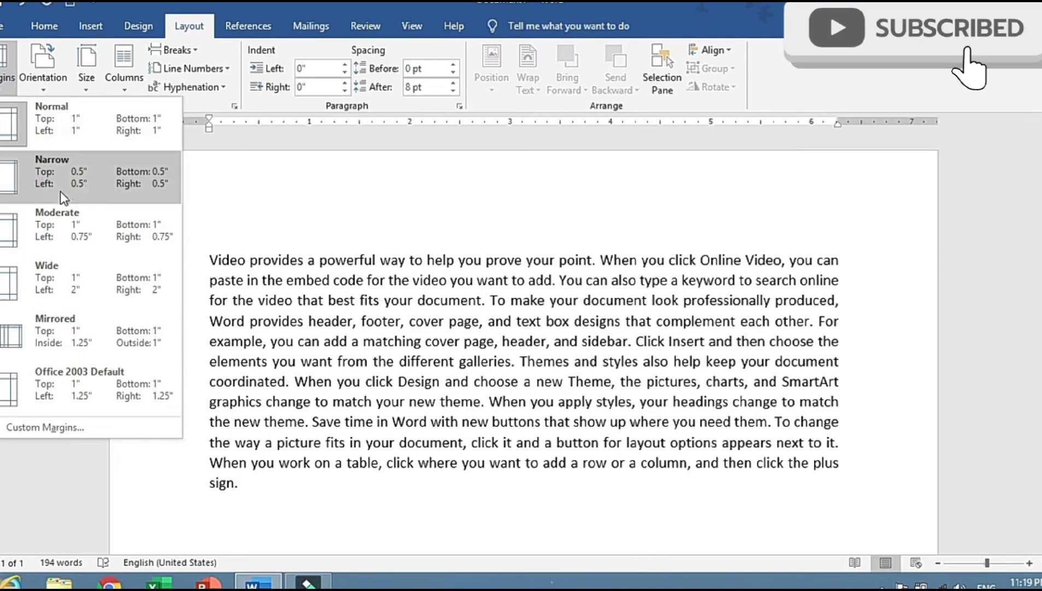
- Apply the Narrow (0.5-inch) margin preset to the page
left_click(20, 180)
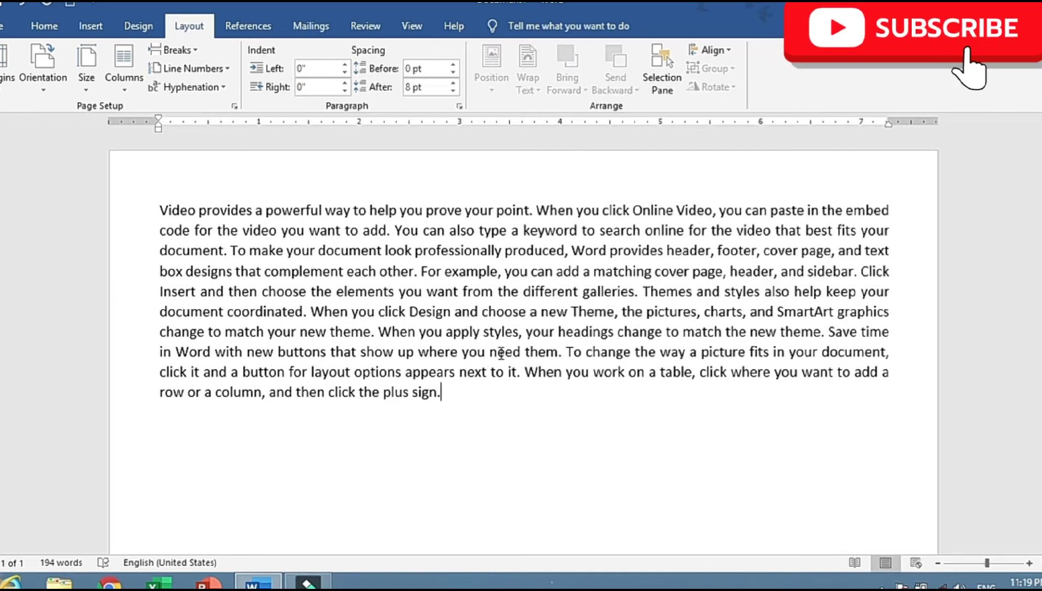
left_click(8, 74)
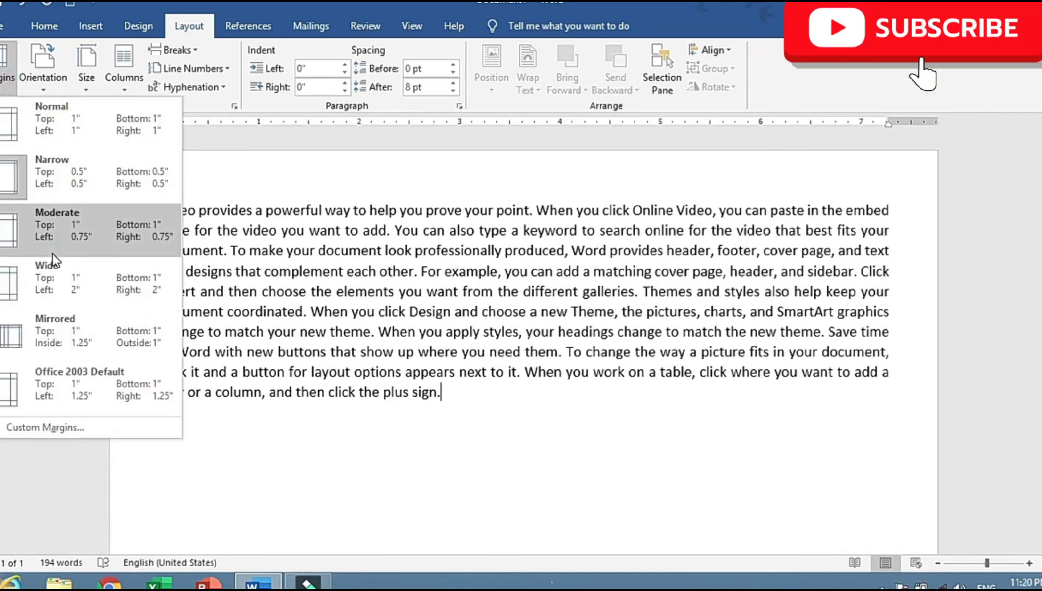
left_click(552, 398)
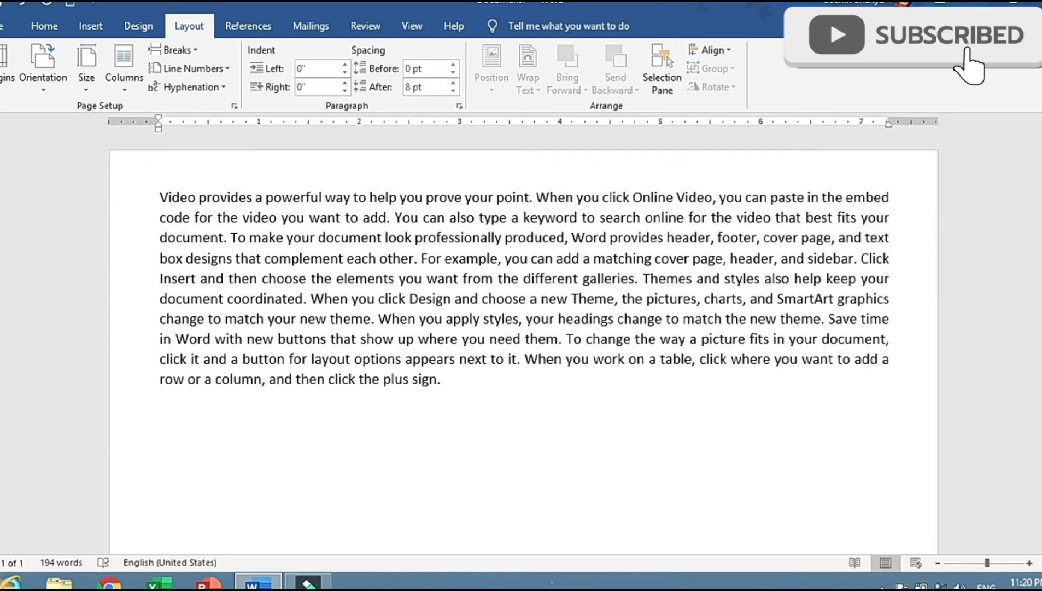
left_click(4, 80)
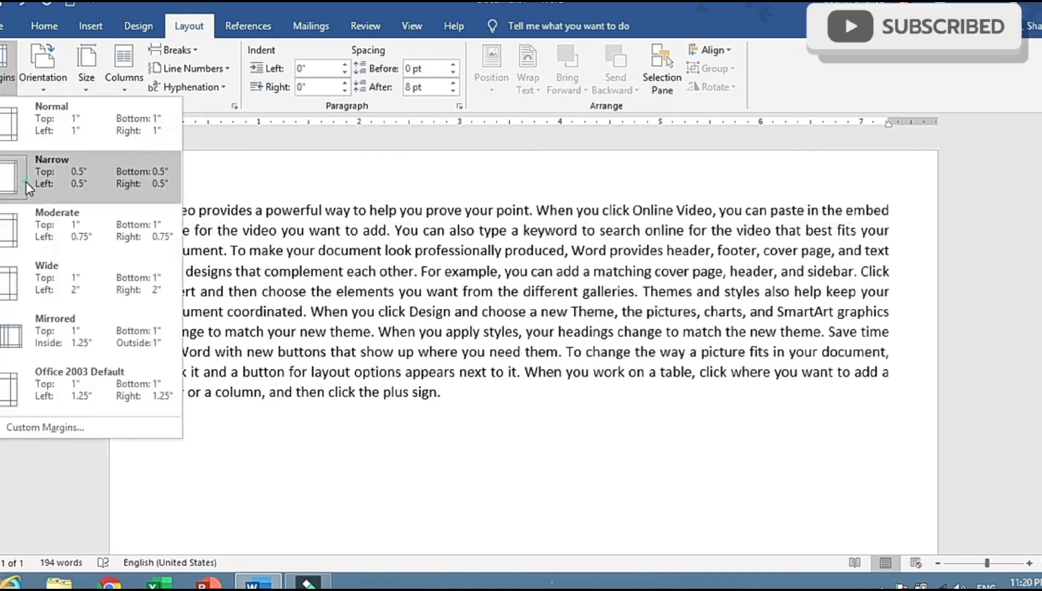
left_click(22, 188)
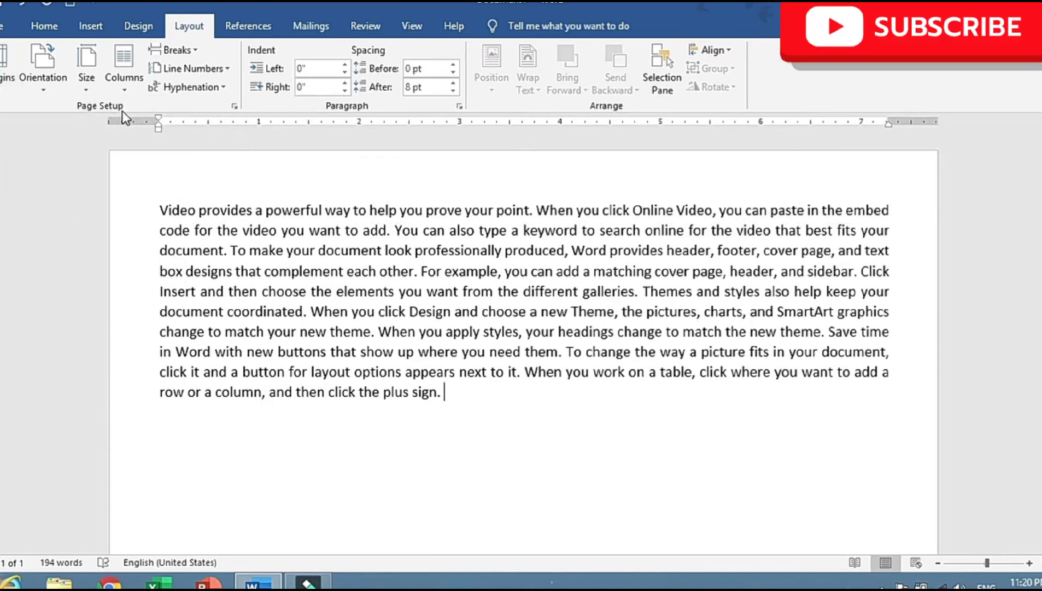
- Delete the sample paragraph, type 'Shakya' on the empty page and select it
left_click_drag(566, 407, 71, 170)
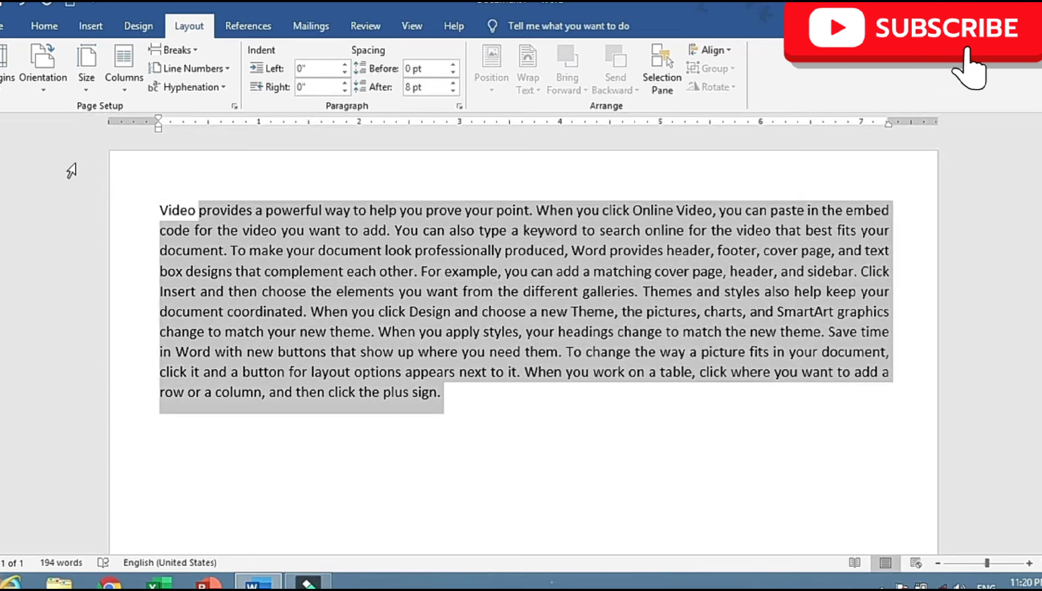
key("Delete")
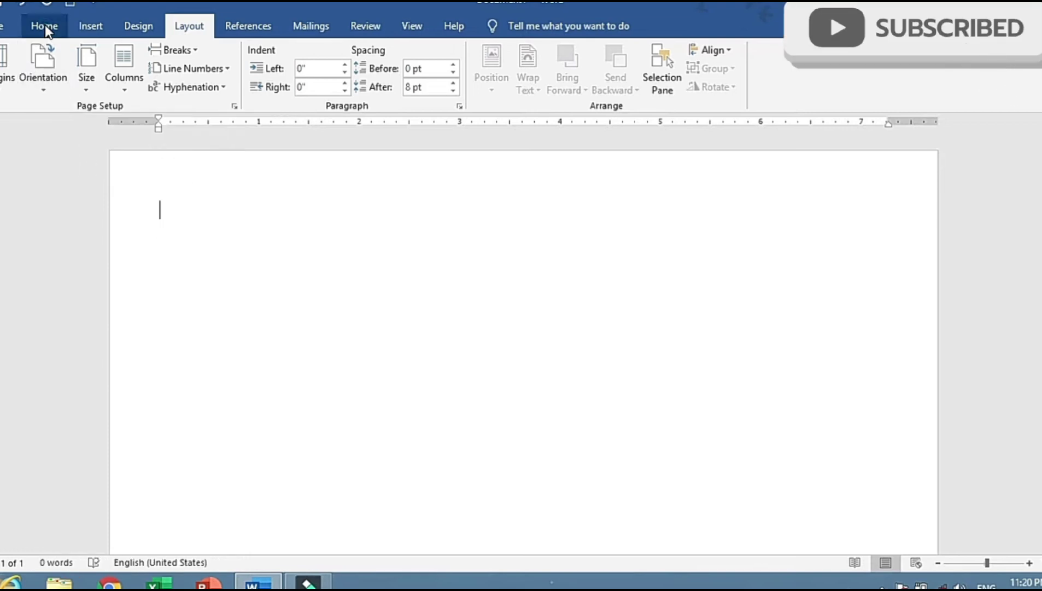
left_click(45, 26)
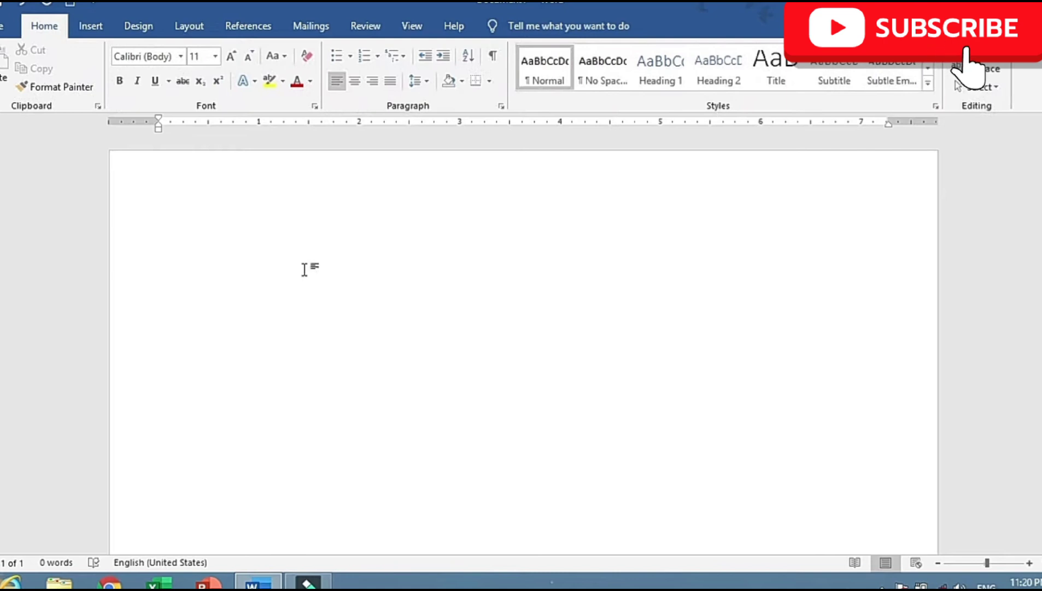
type("Shakya")
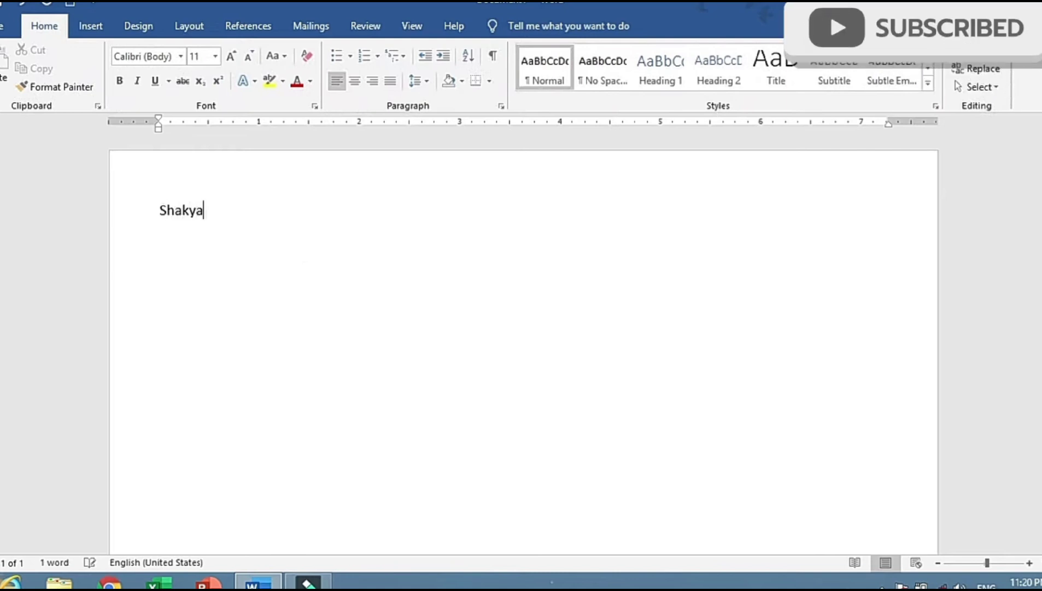
left_click_drag(256, 214, 97, 197)
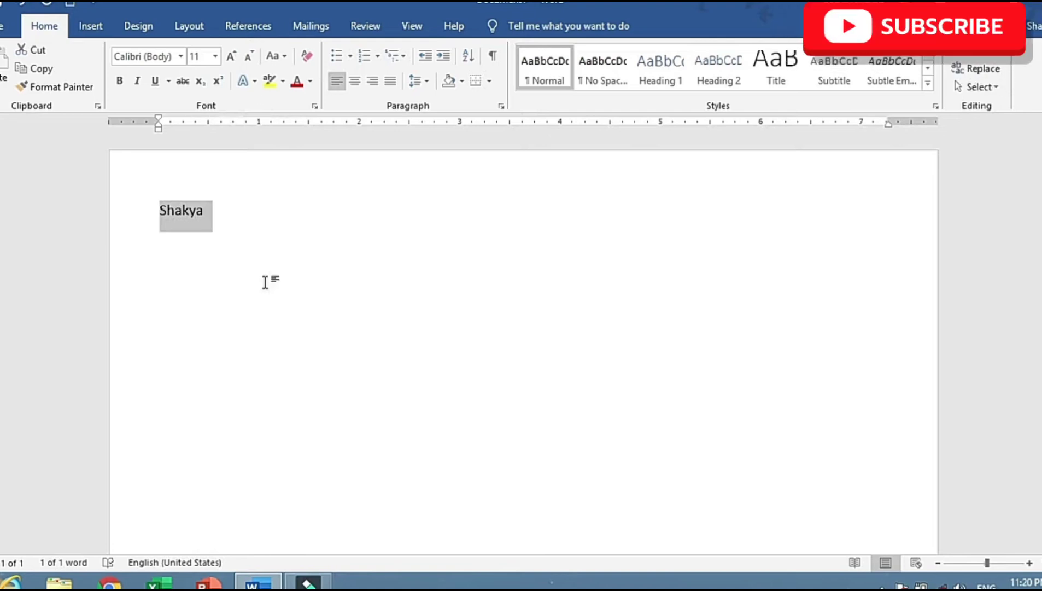
left_click(265, 247)
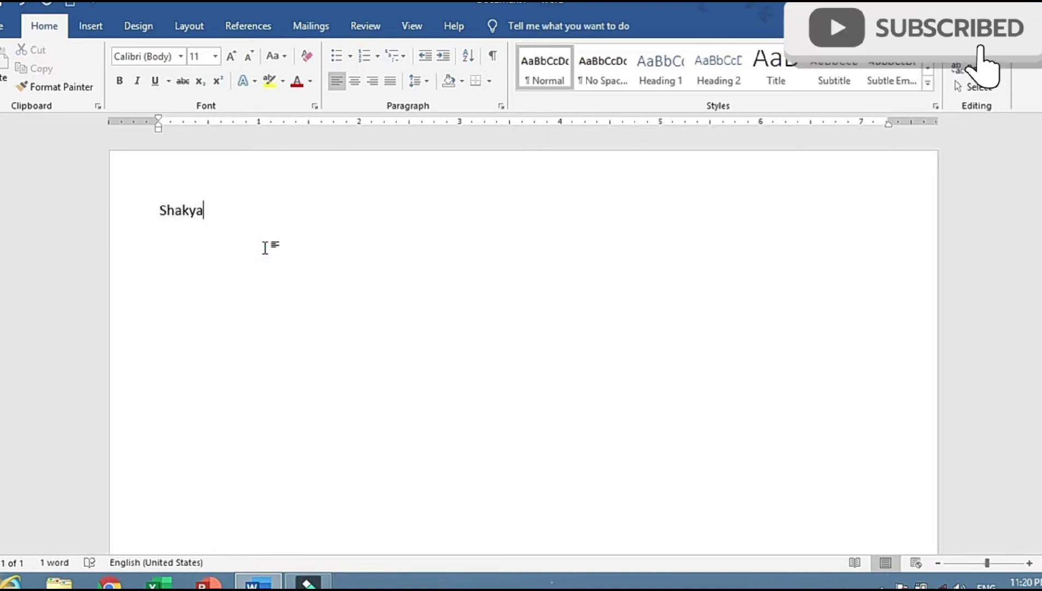
key("ctrl+a")
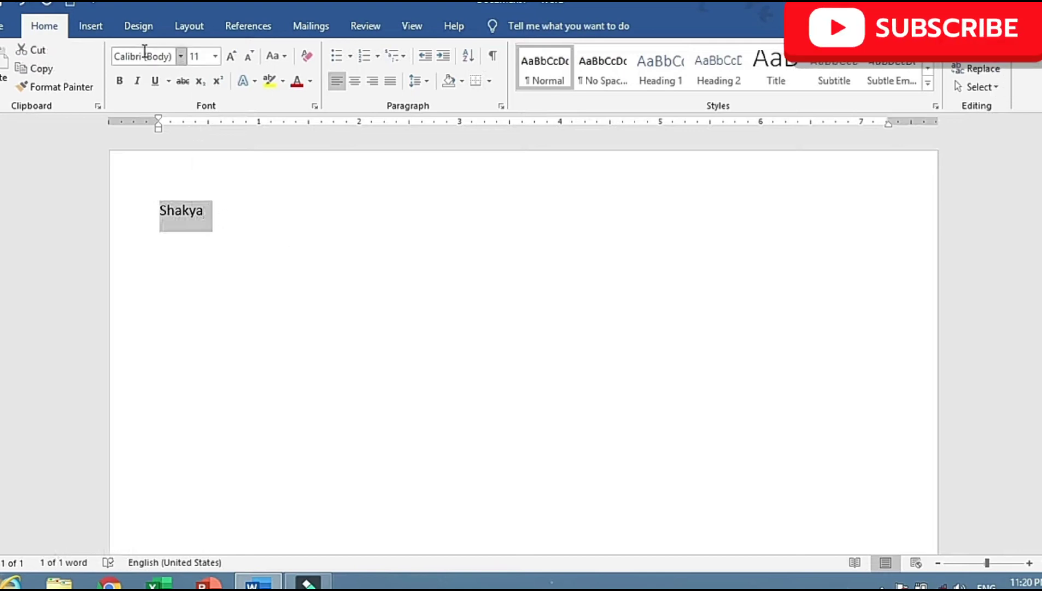
- Format Shakya in Times New Roman at font size 14
left_click(180, 56)
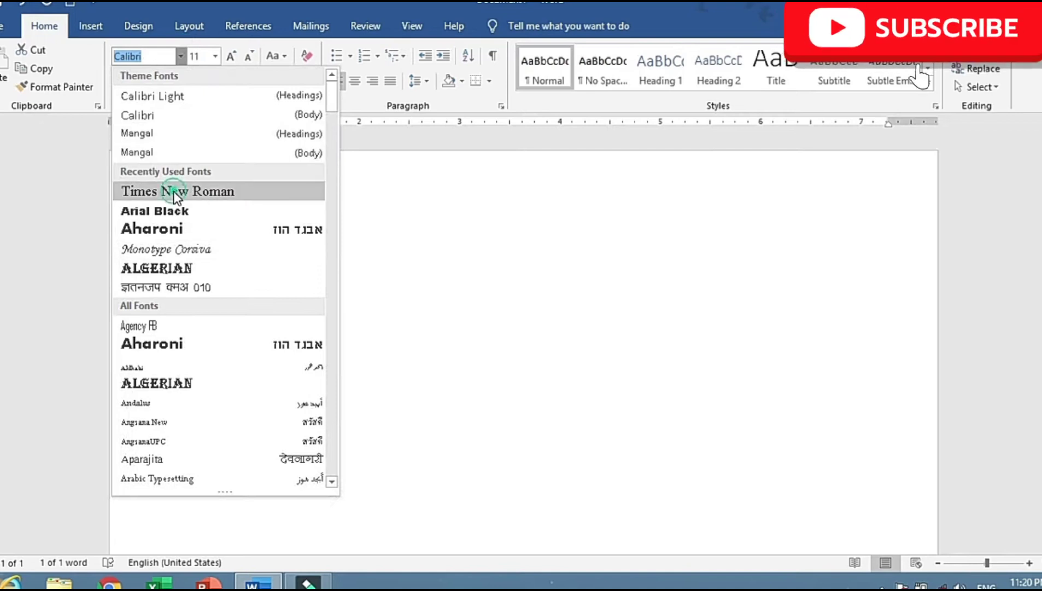
left_click(173, 190)
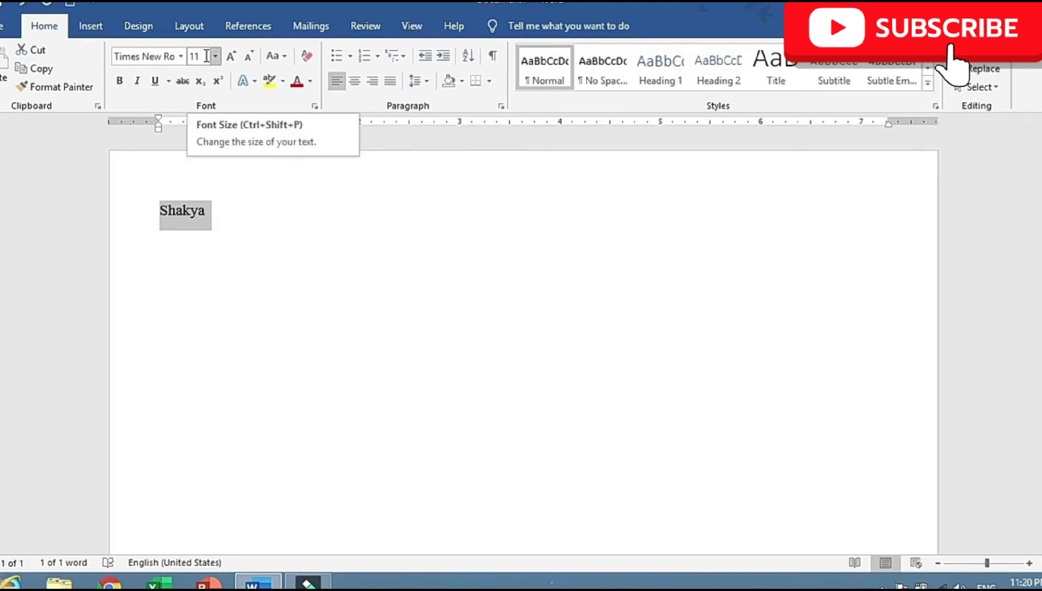
left_click(206, 55)
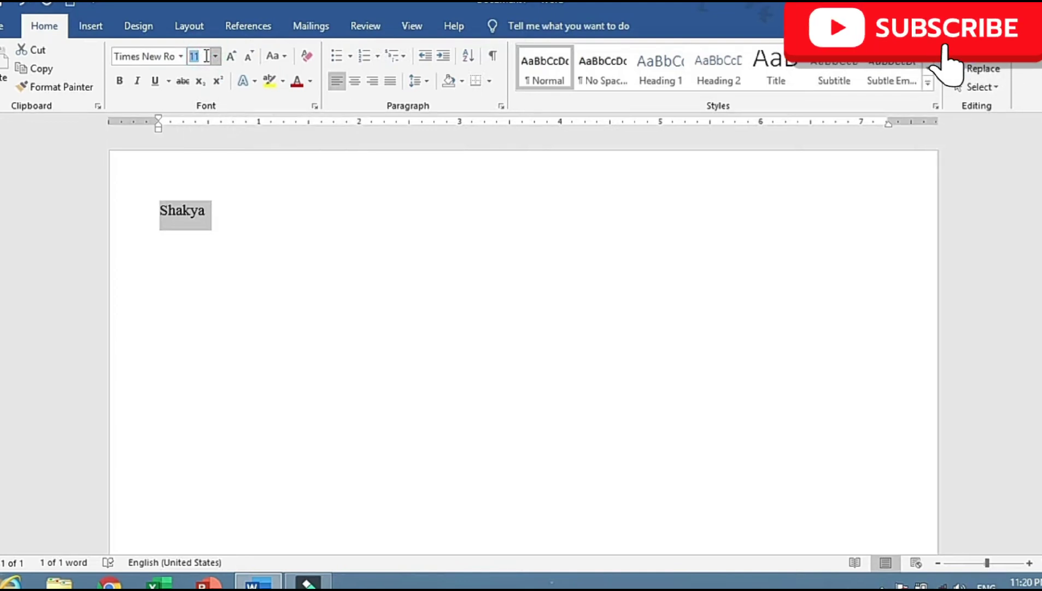
type("14")
key("Return")
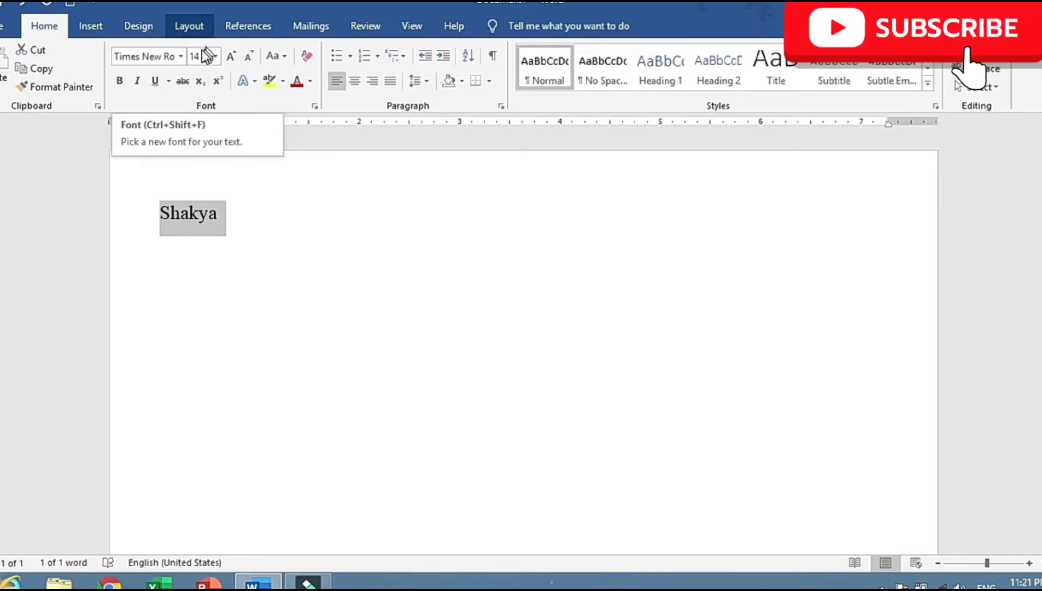
- Add 'Computer' on a new line below Shakya and select both lines
left_click(250, 235)
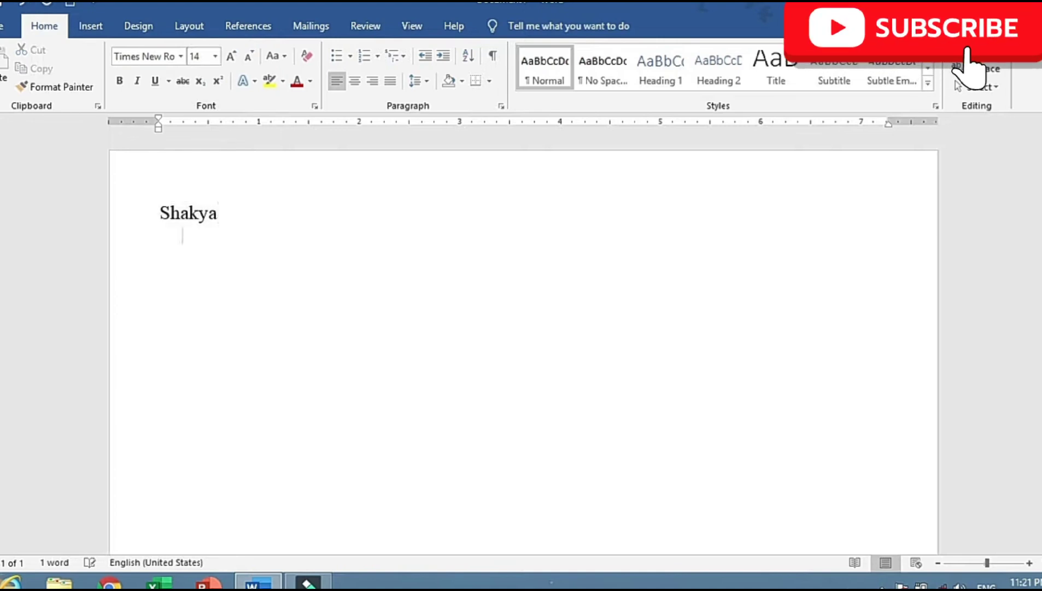
key("Return")
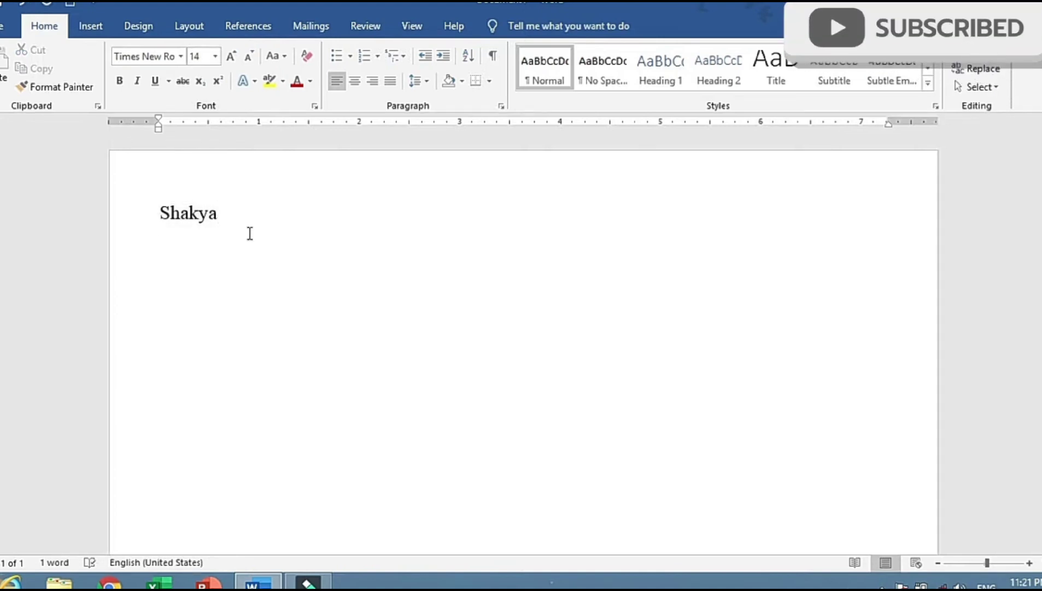
type("Comput")
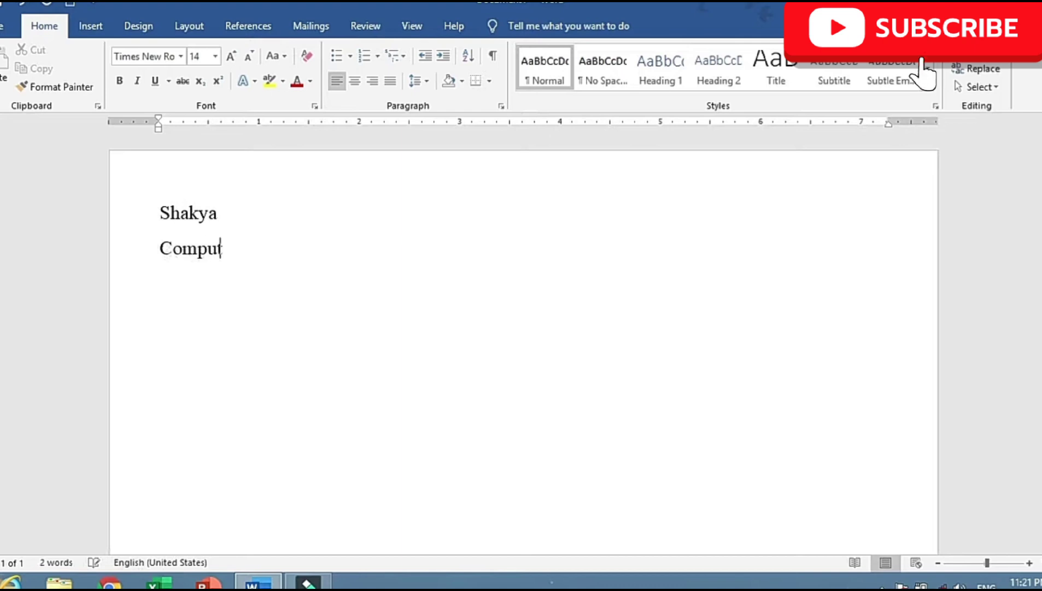
type("er")
key("ctrl+a")
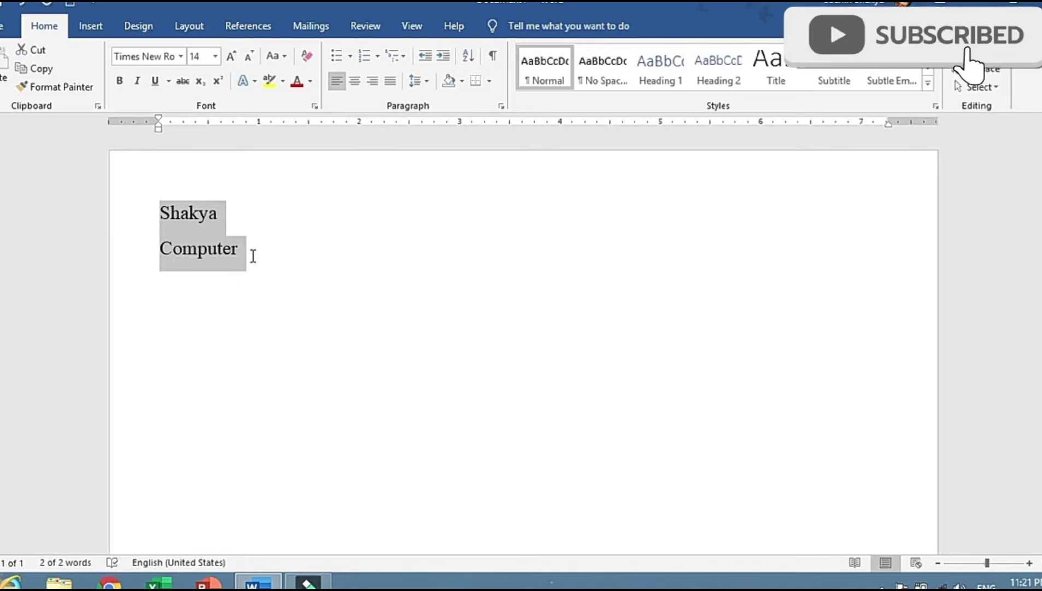
- Set both lines to 1.0 line spacing and remove the space after paragraphs
left_click(424, 80)
left_click(432, 102)
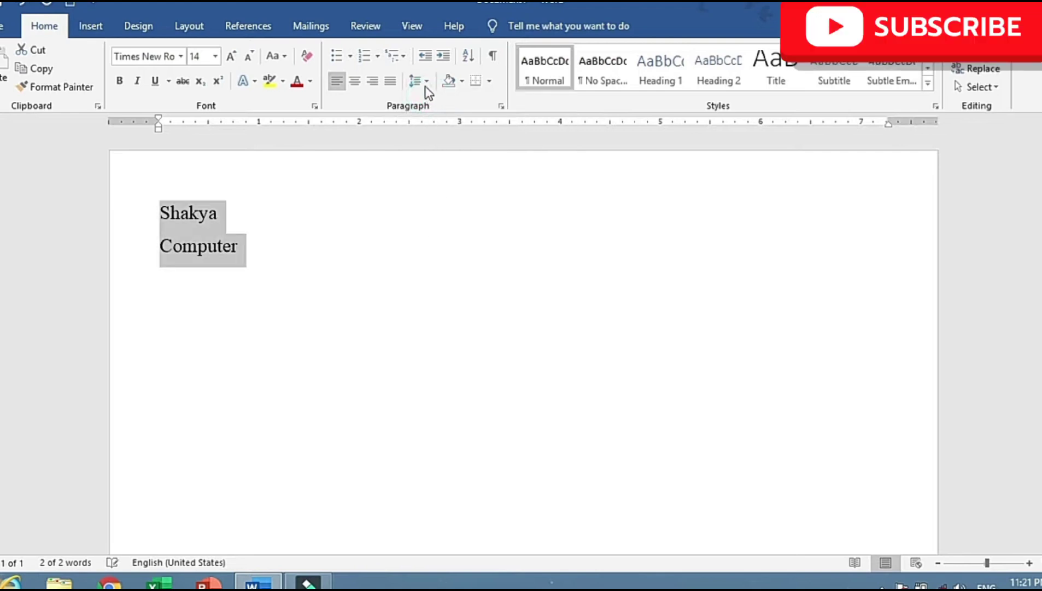
left_click(416, 81)
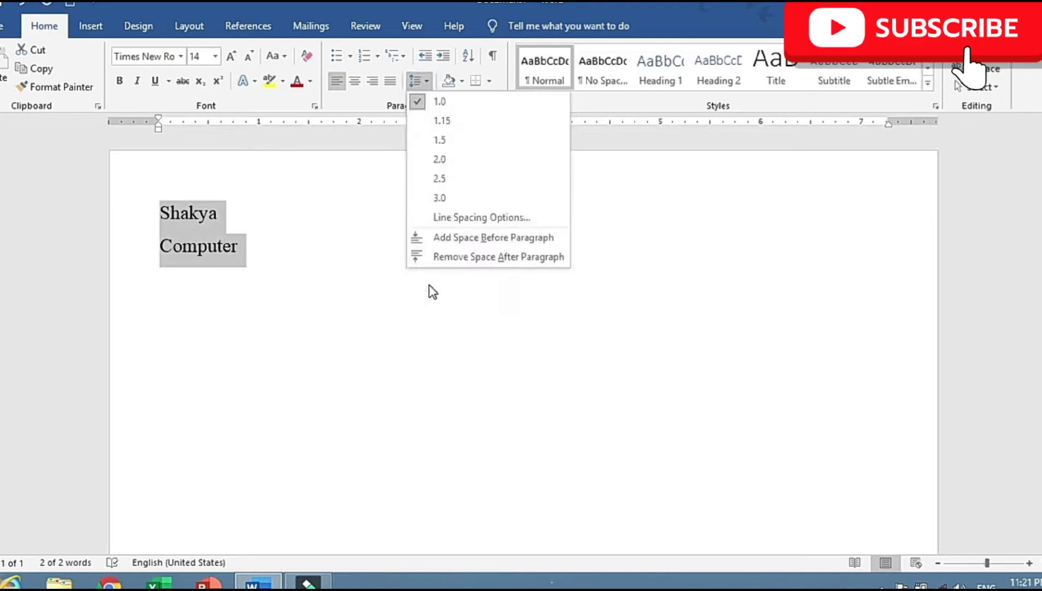
left_click(463, 257)
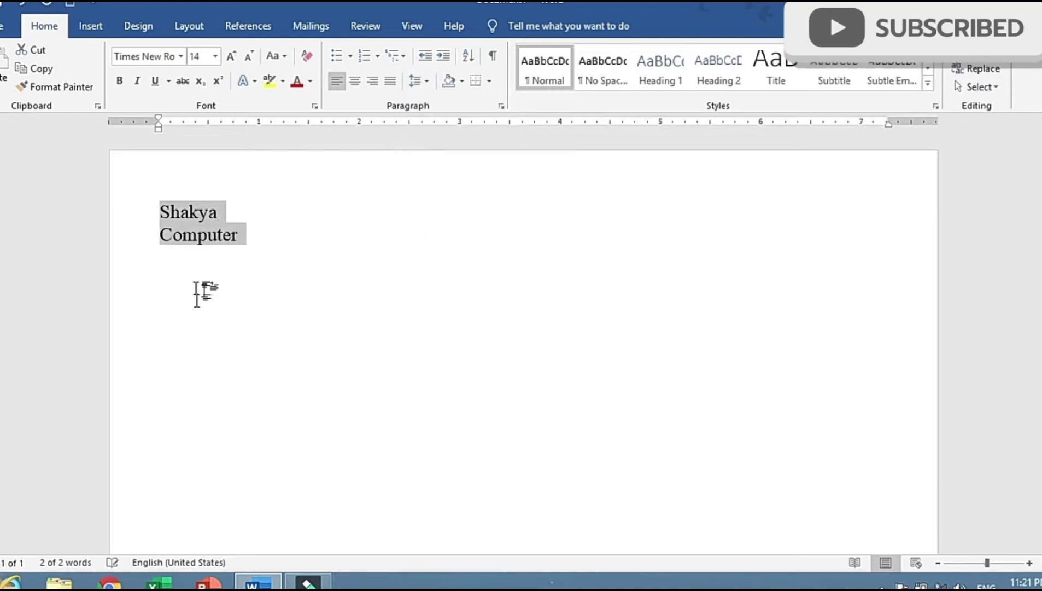
- Delete the two test lines, keeping 1.0 line spacing for new text
left_click(285, 243)
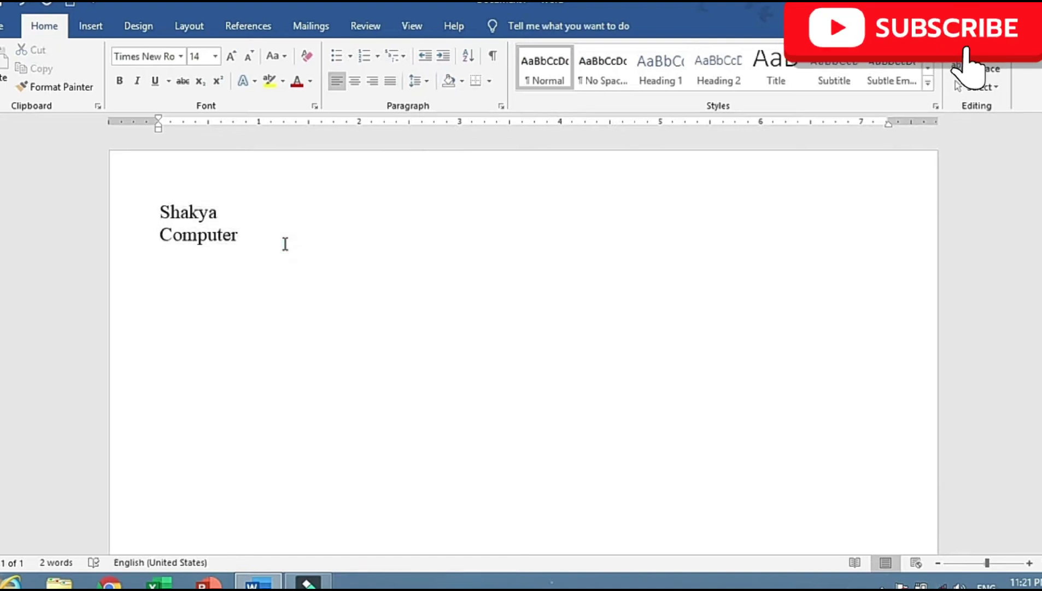
key("BackSpace")
key("BackSpace")
key("BackSpace")
key("BackSpace")
key("BackSpace")
key("BackSpace")
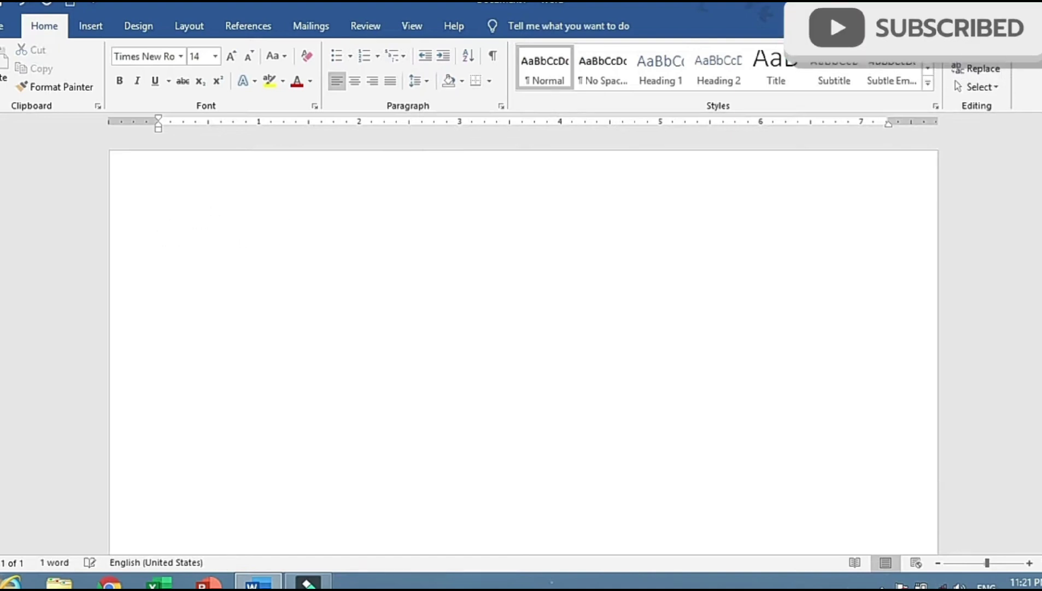
key("BackSpace")
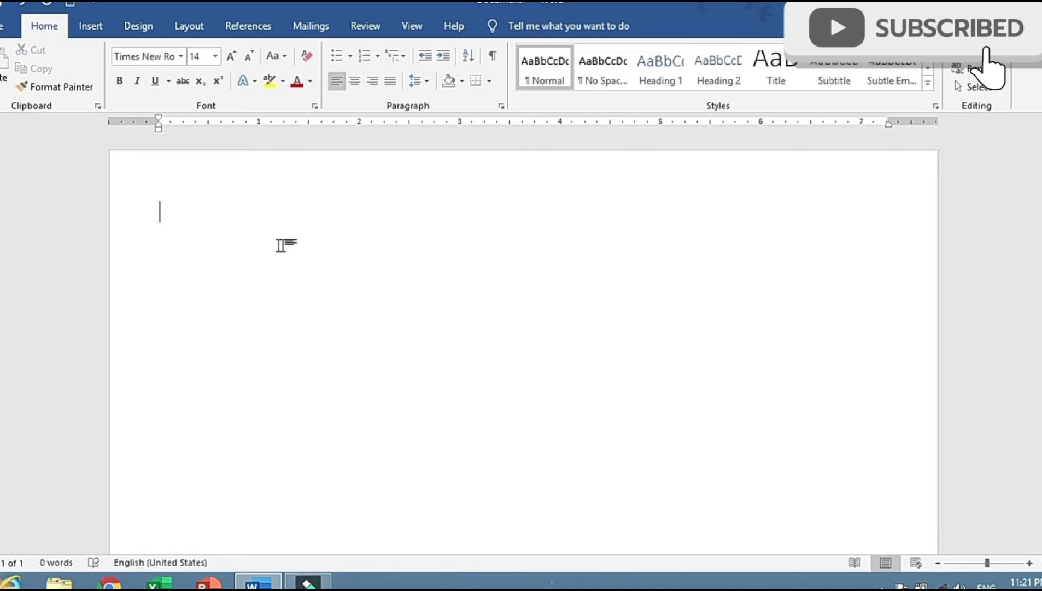
scroll(252, 301, "down", 1)
scroll(253, 286, "up", 1)
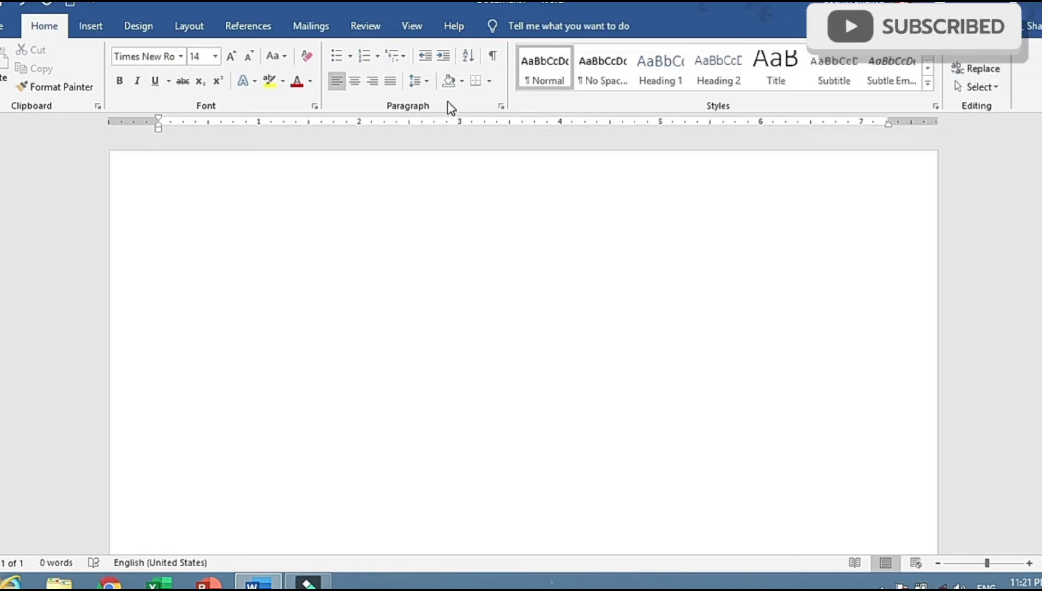
left_click(416, 82)
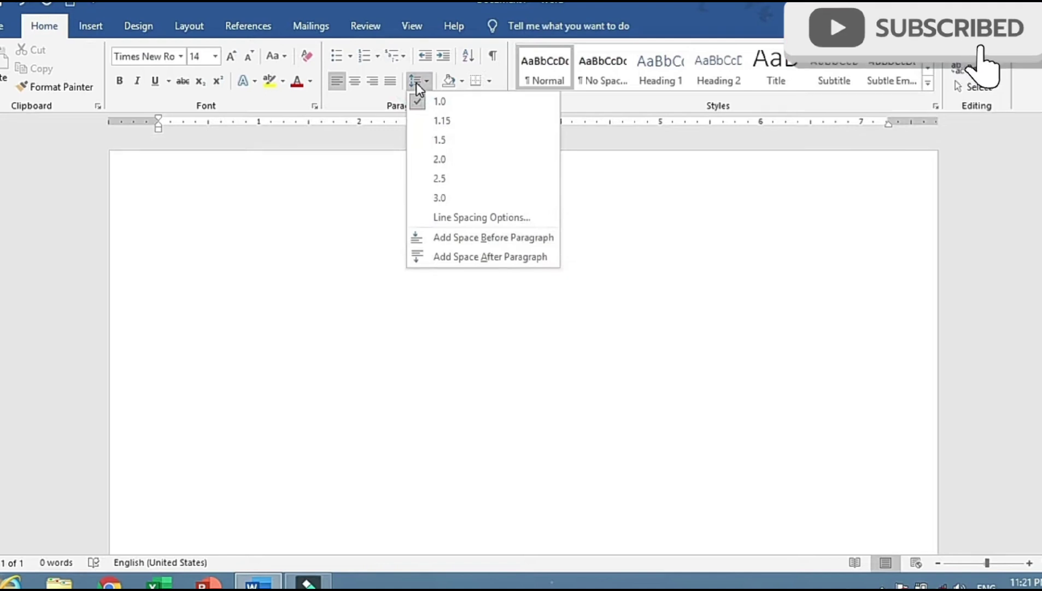
left_click(418, 101)
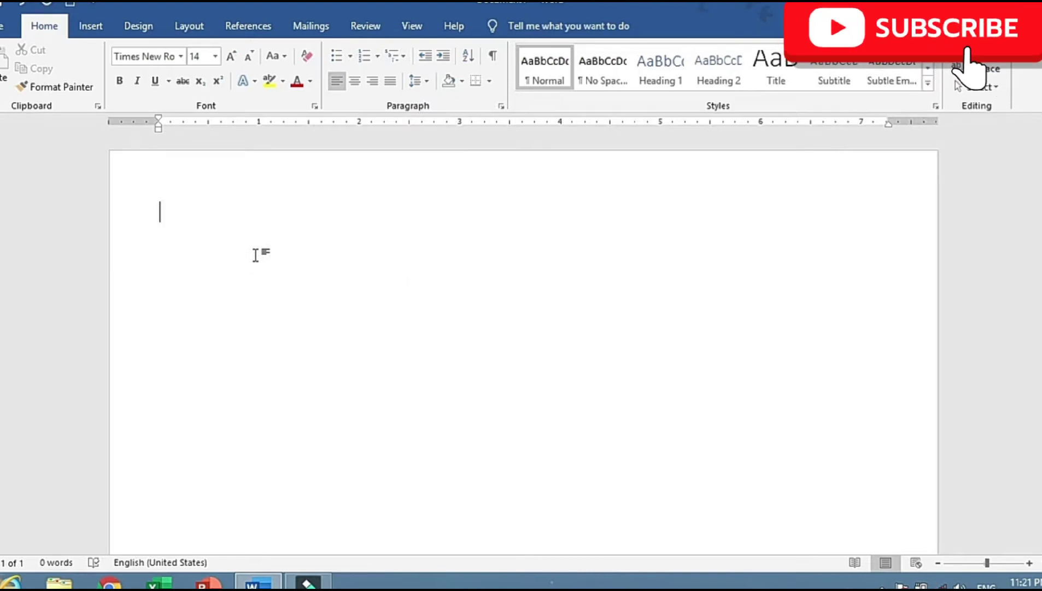
left_click(237, 210)
- Type the heading lines ABC Convent School, Shamsabad Agra and the Term Exam title
type("ABC")
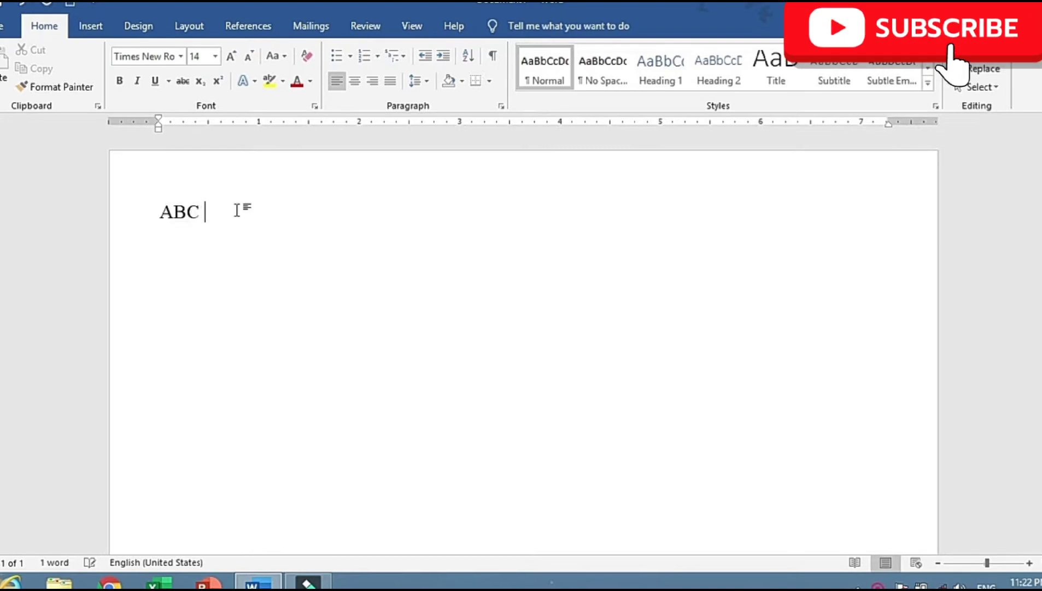
type(" Conven")
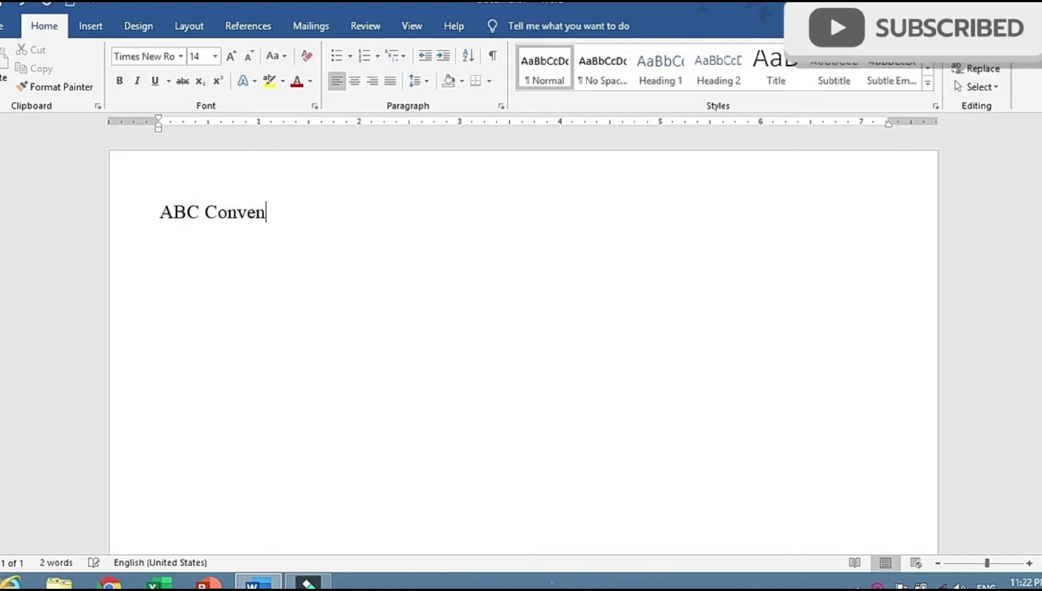
type("t School")
key("Return")
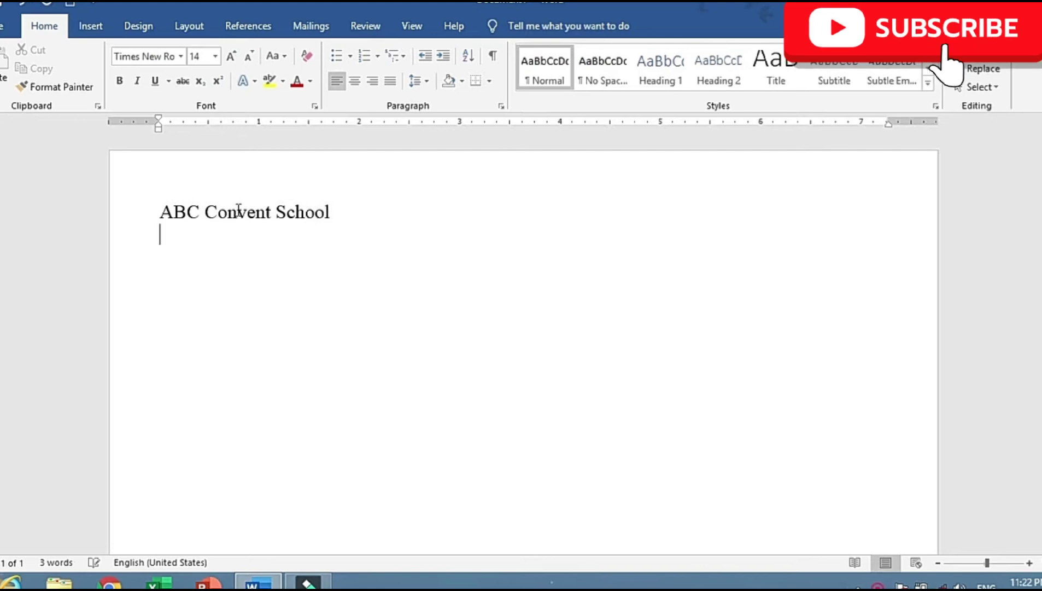
type("Shamsabad ")
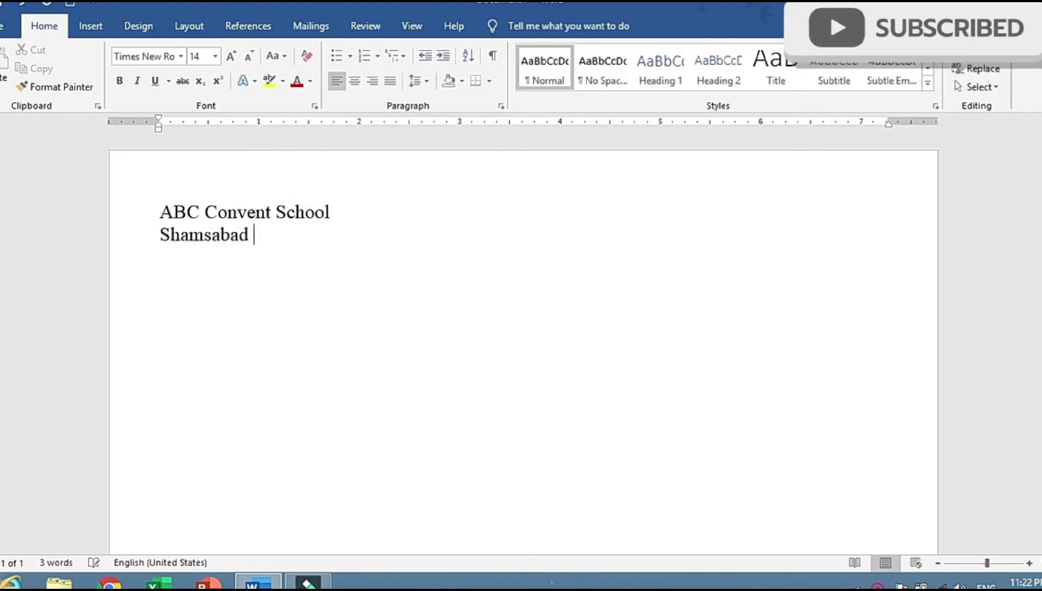
type("Agra")
key("Return")
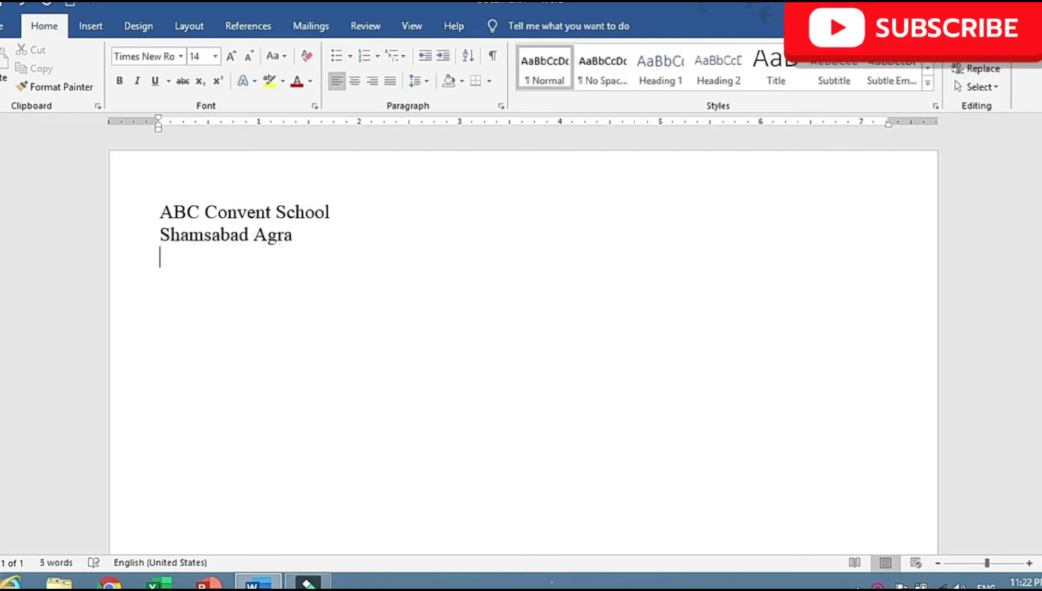
type("First Term Ex")
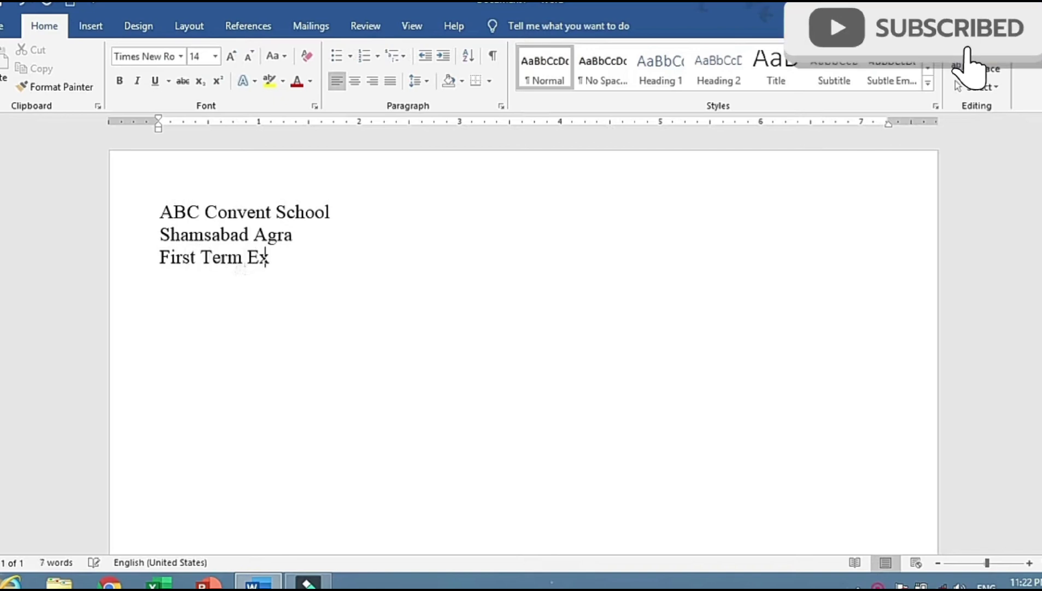
type("amination")
key("Return")
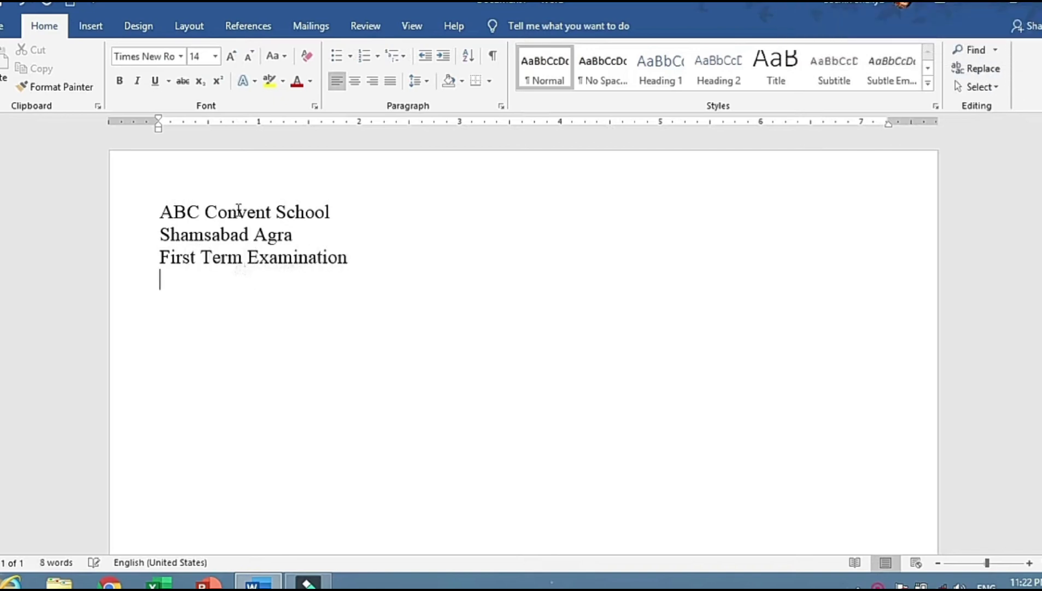
- Add the Class – 4th and Subject – S.S.t / Time : Hour lines, tabbing rightward
type("Class -")
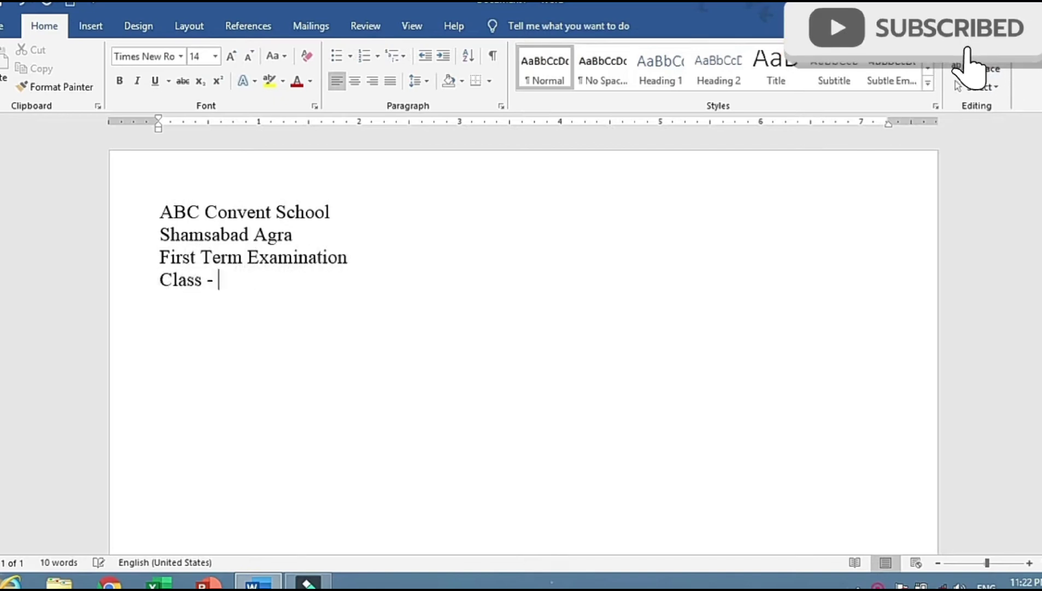
key("Return")
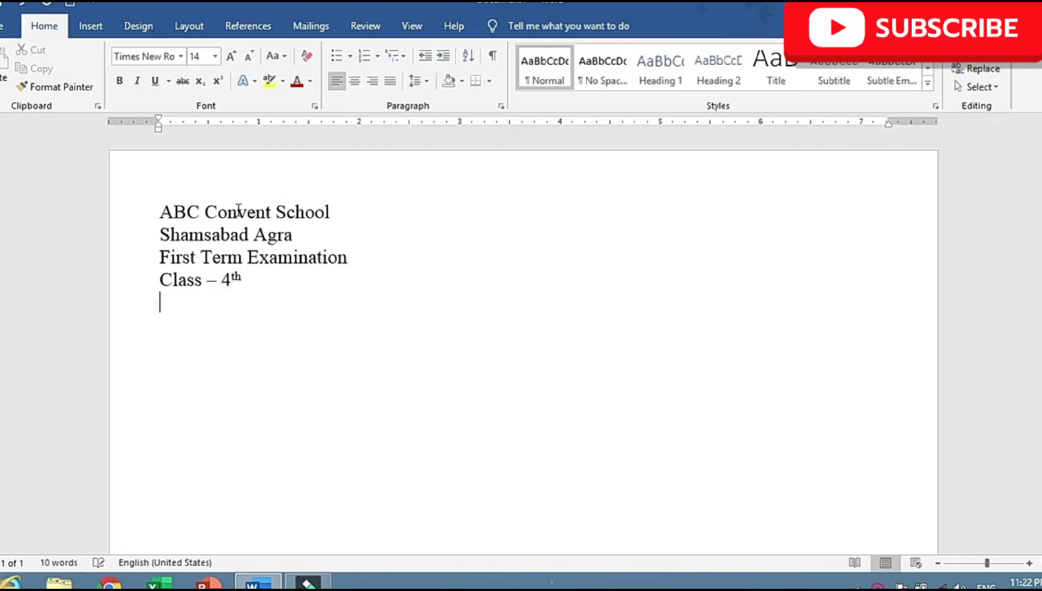
type("Subject -")
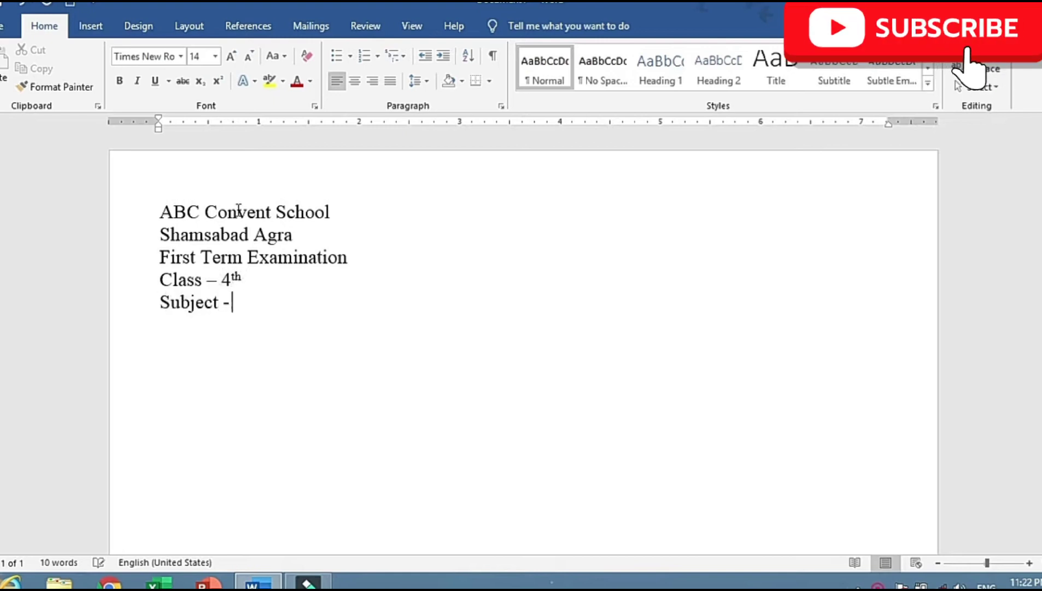
key("BackSpace")
key("BackSpace")
type(" – S.S.t ")
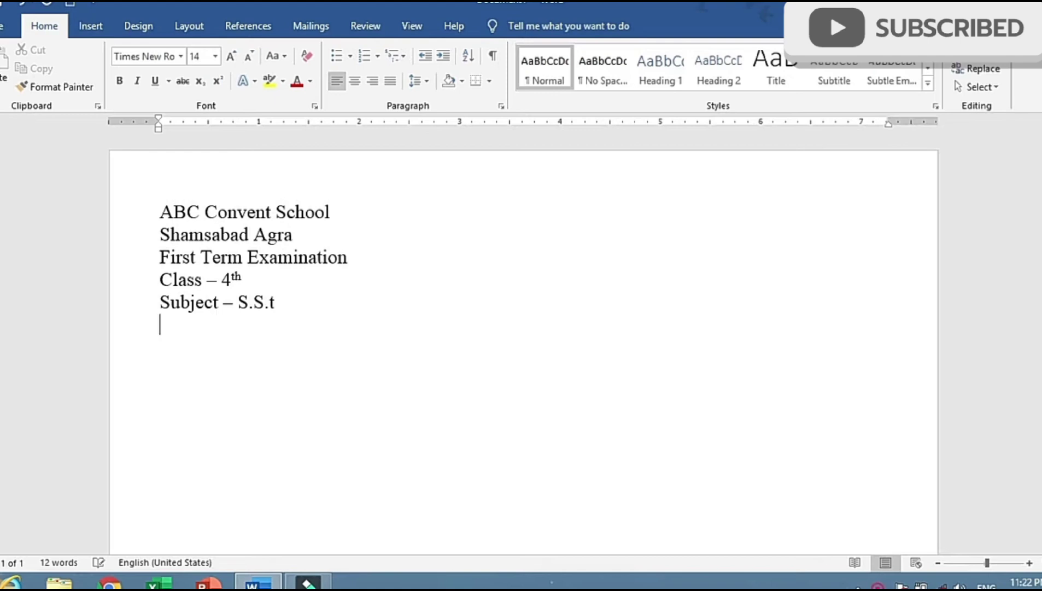
type("Tim")
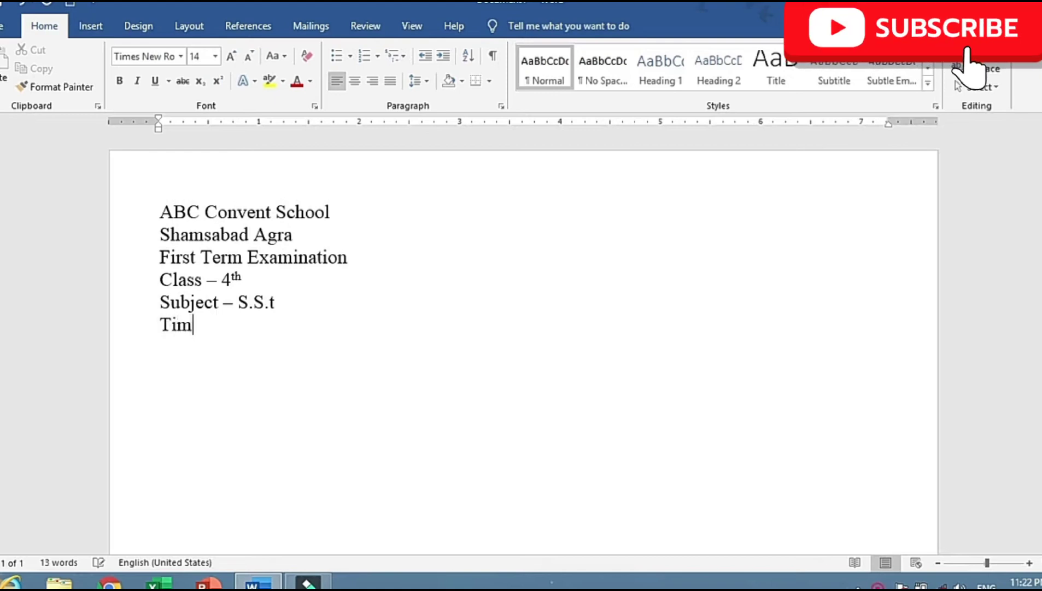
type("e : H")
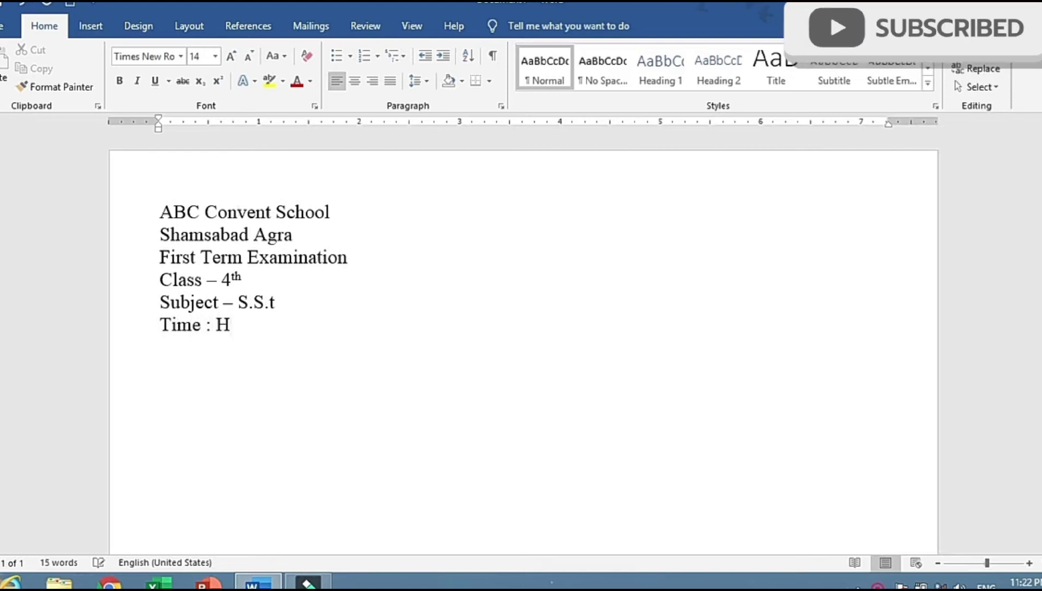
type("our")
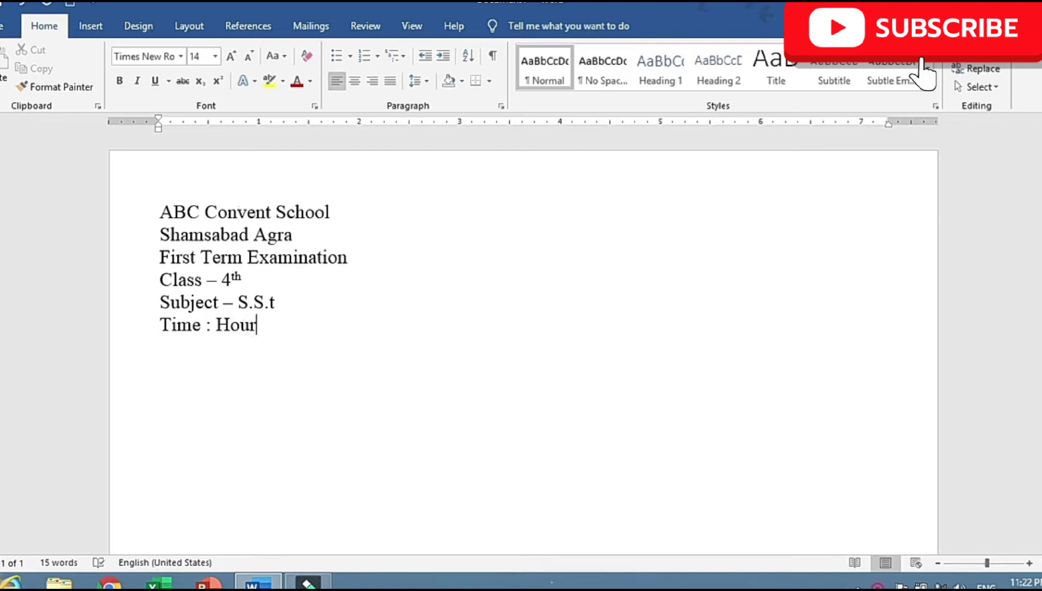
key("Tab")
- Place 'M.M. : 50' at the right end of the Time : Hour line, then start a new line
key("Tab")
key("Tab")
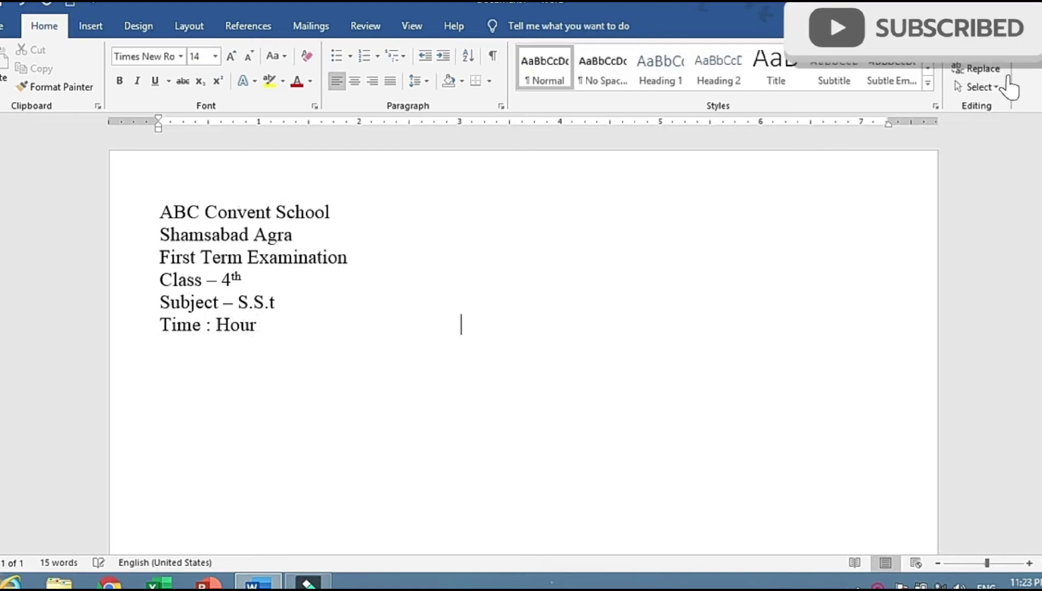
key("Tab")
key("Tab")
key("Tab")
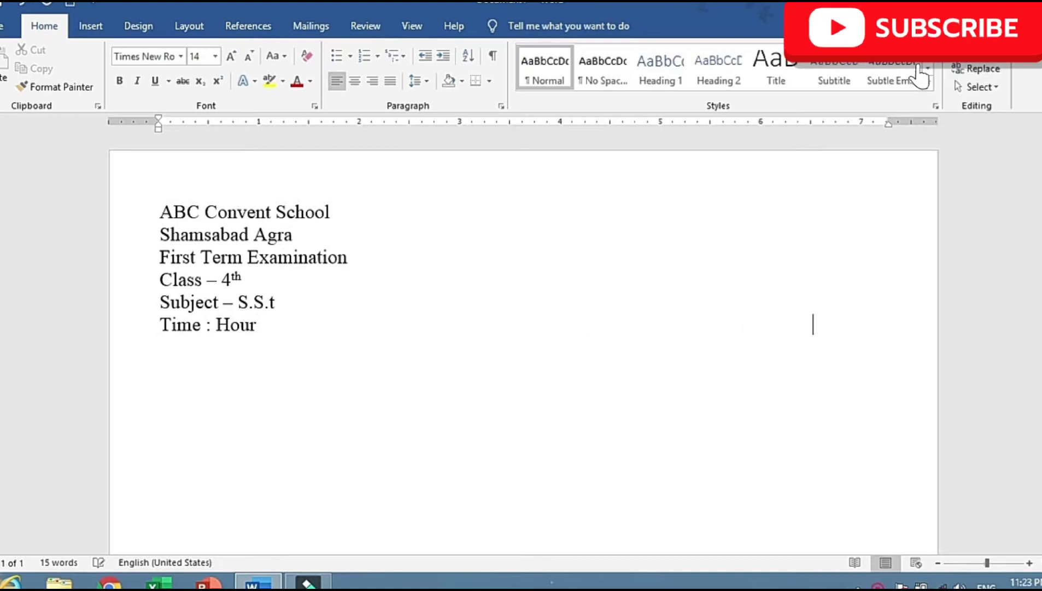
type(".M")
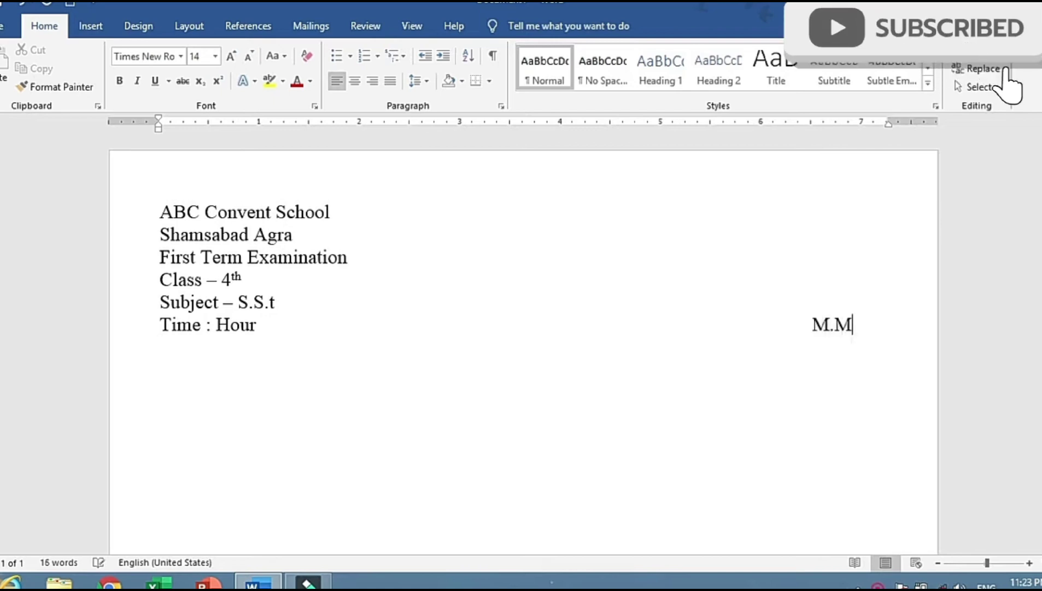
type(". : 50")
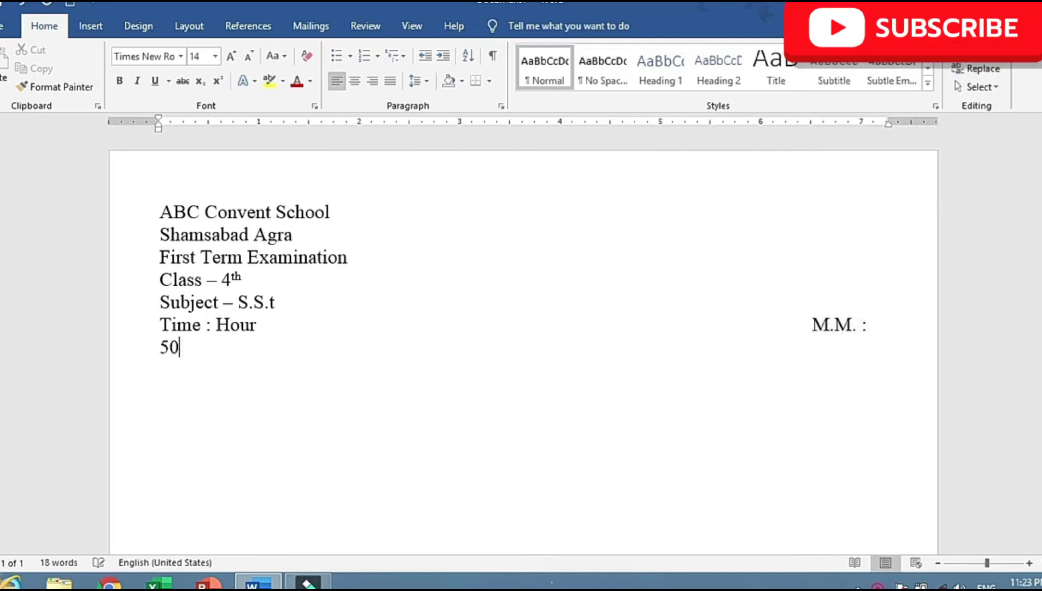
left_click(813, 325)
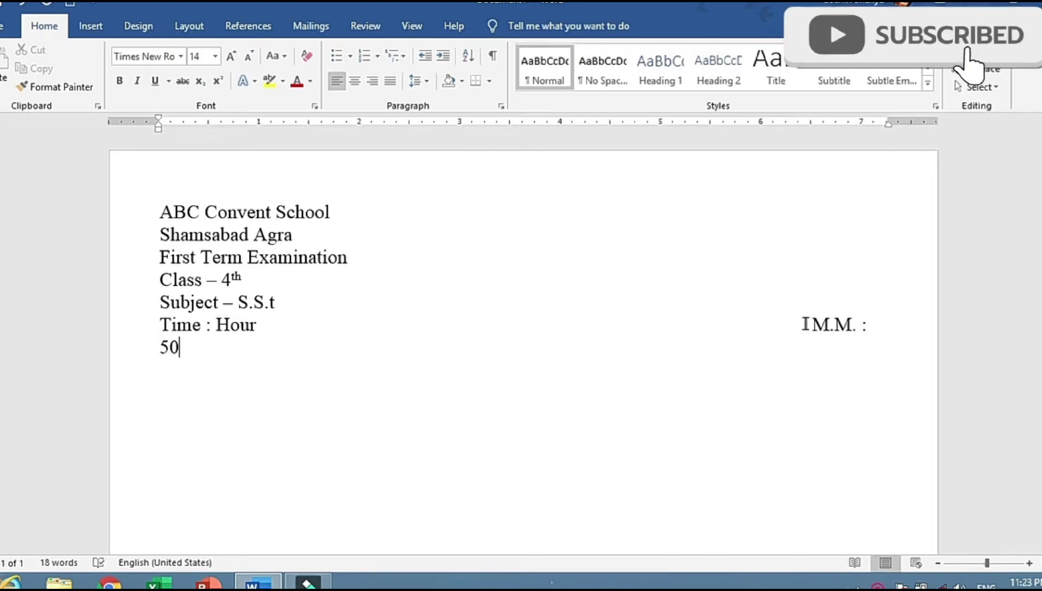
key("BackSpace")
key("BackSpace")
key("BackSpace")
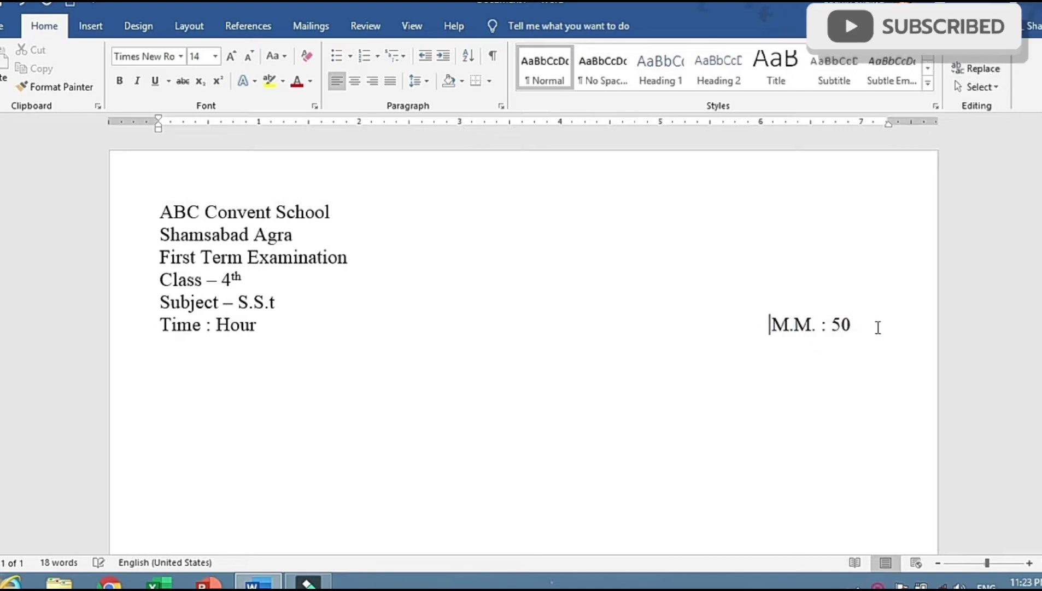
left_click(882, 324)
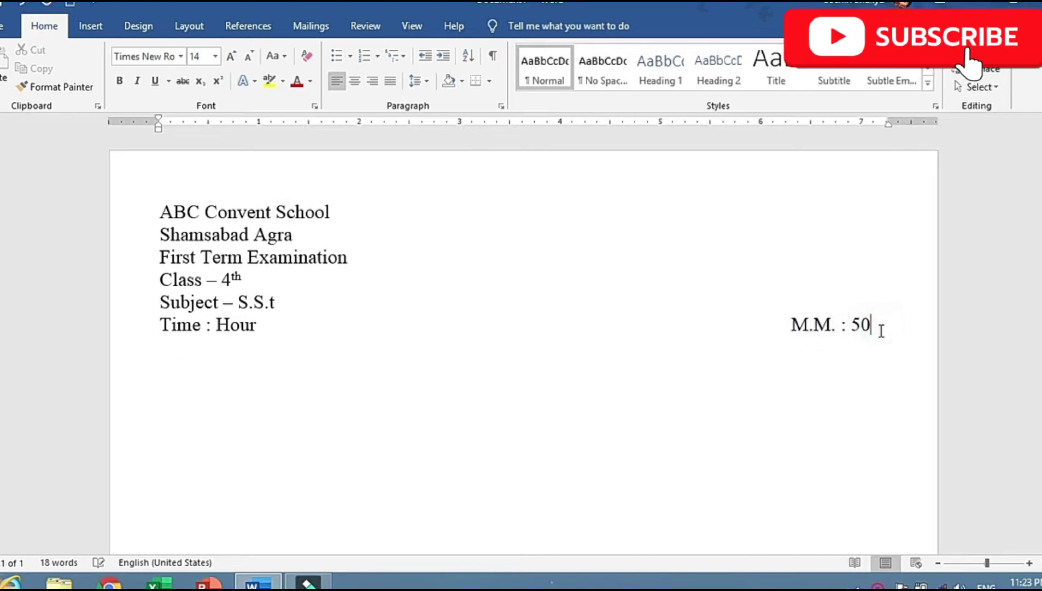
key("Return")
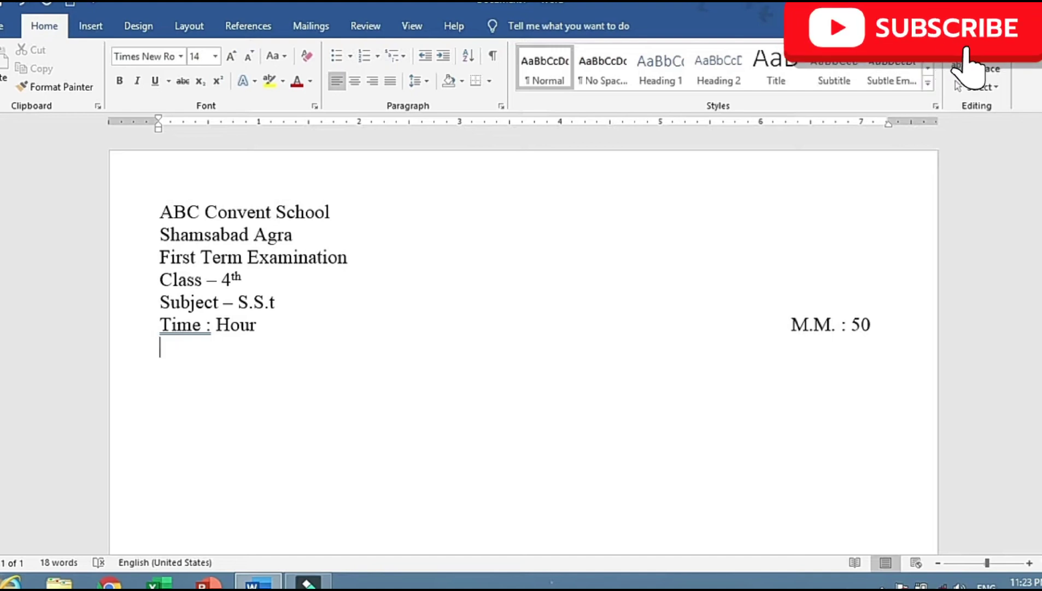
- Use == AutoFormat to add a double border rule under the 'Time : Hour' and 'M.M. : 50' line
type("====")
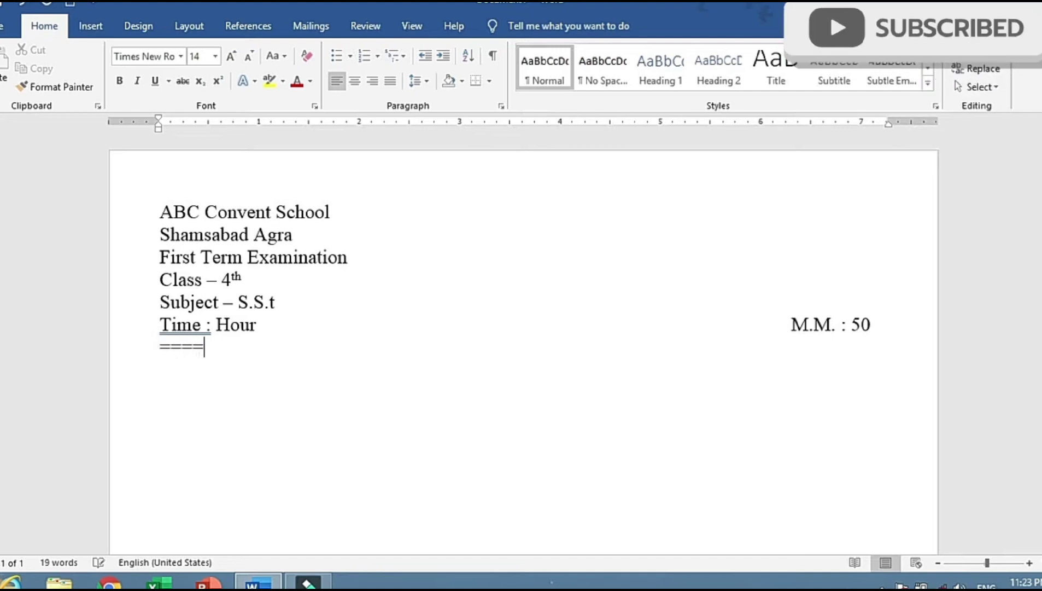
key("Return")
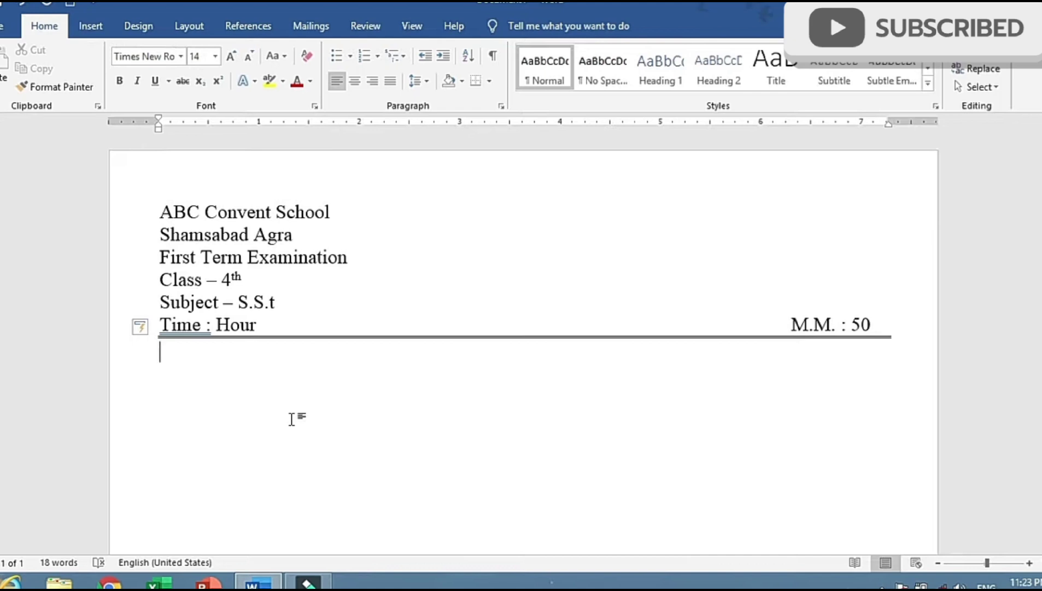
scroll(275, 406, "down", 2)
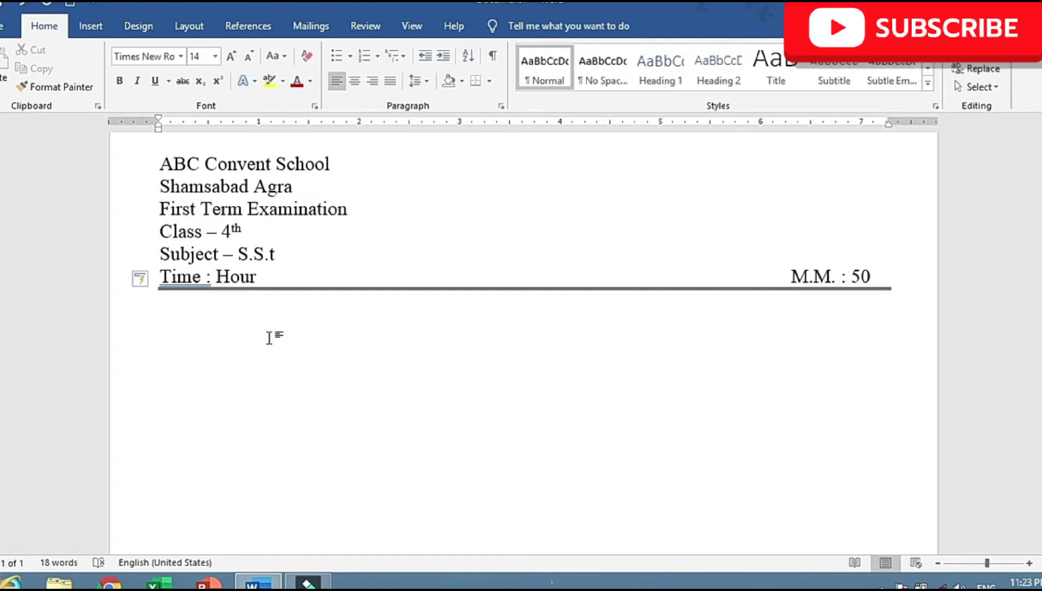
type("1.")
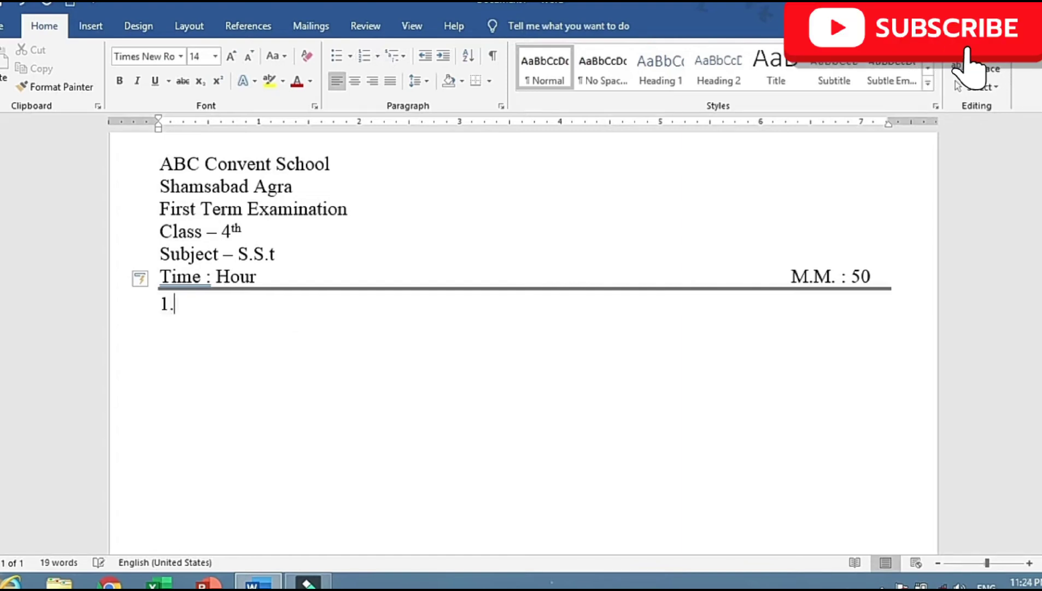
key("Tab")
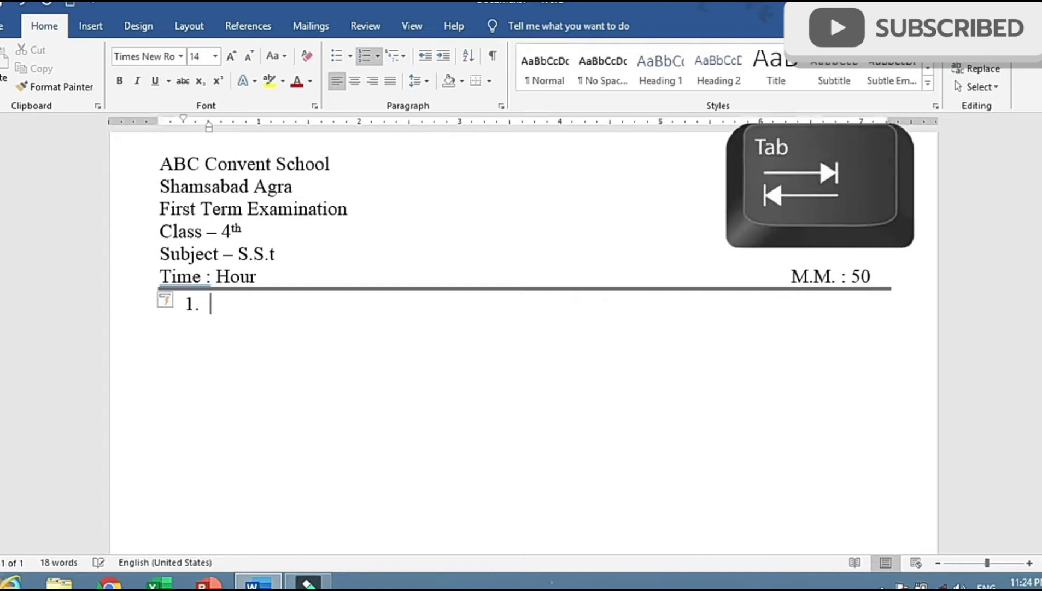
type("dgd")
key("Return")
type("df")
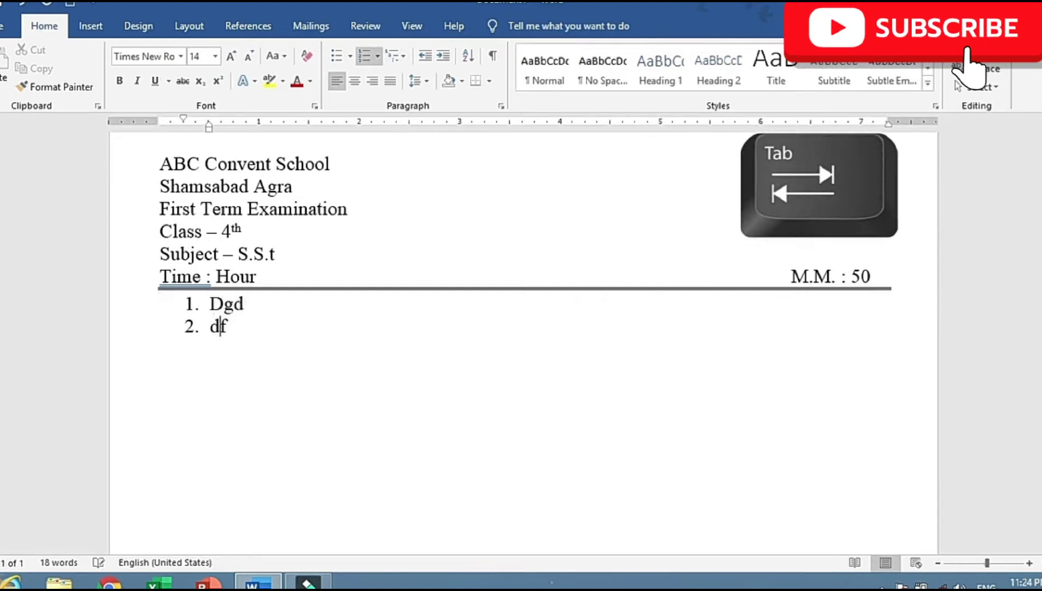
type("g")
key("Return")
type("dfg")
key("BackSpace")
key("BackSpace")
key("BackSpace")
key("BackSpace")
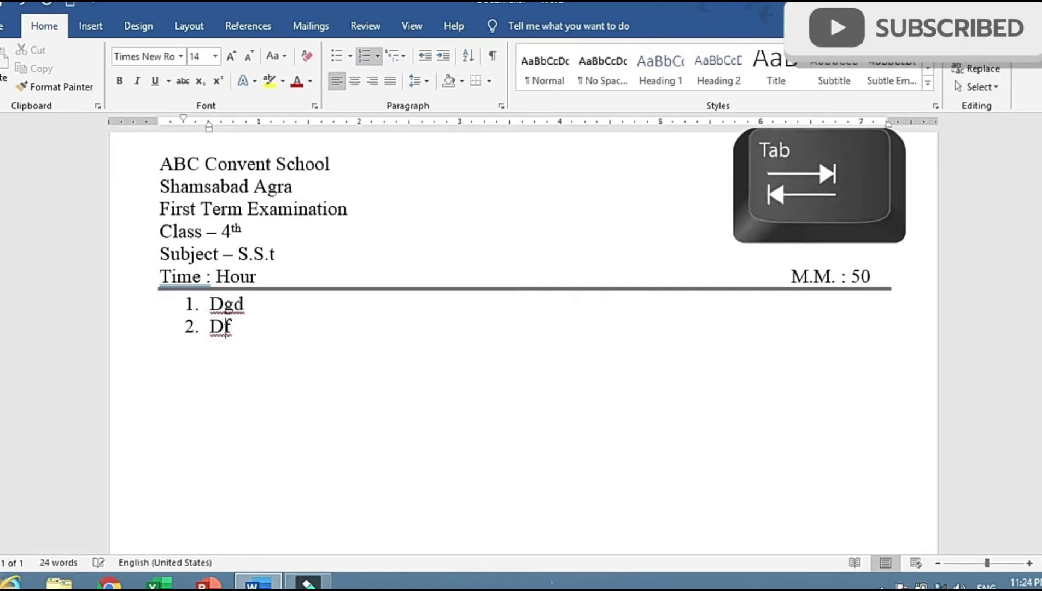
key("BackSpace")
key("BackSpace")
key("BackSpace")
key("BackSpace")
key("BackSpace")
key("BackSpace")
key("BackSpace")
key("BackSpace")
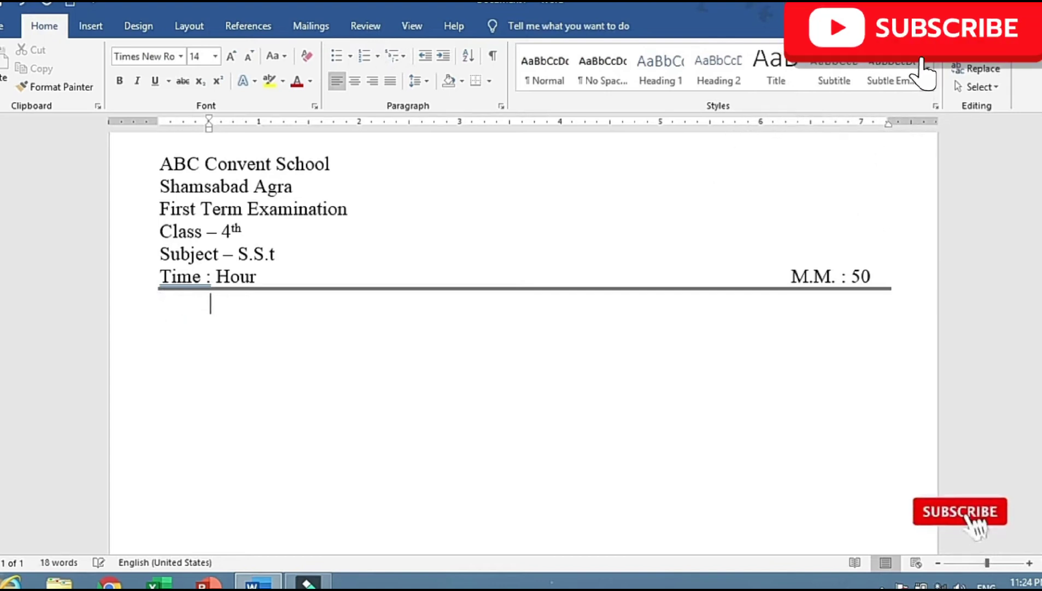
key("BackSpace")
type("A. ")
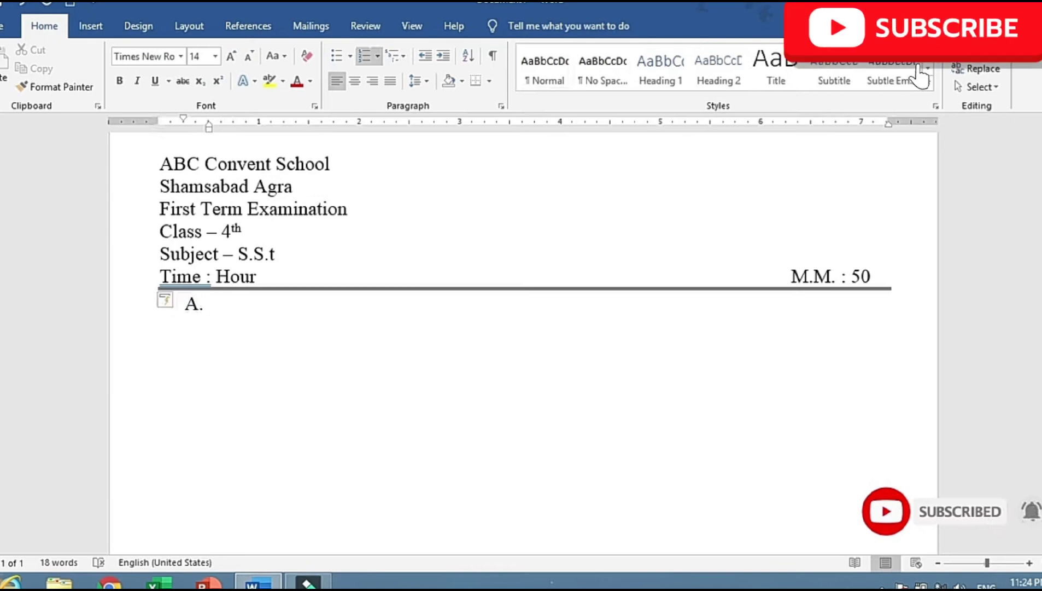
type("Dfg")
key("Return")
type("Dfg")
key("Return")
type("Dfg")
key("Return")
key("BackSpace")
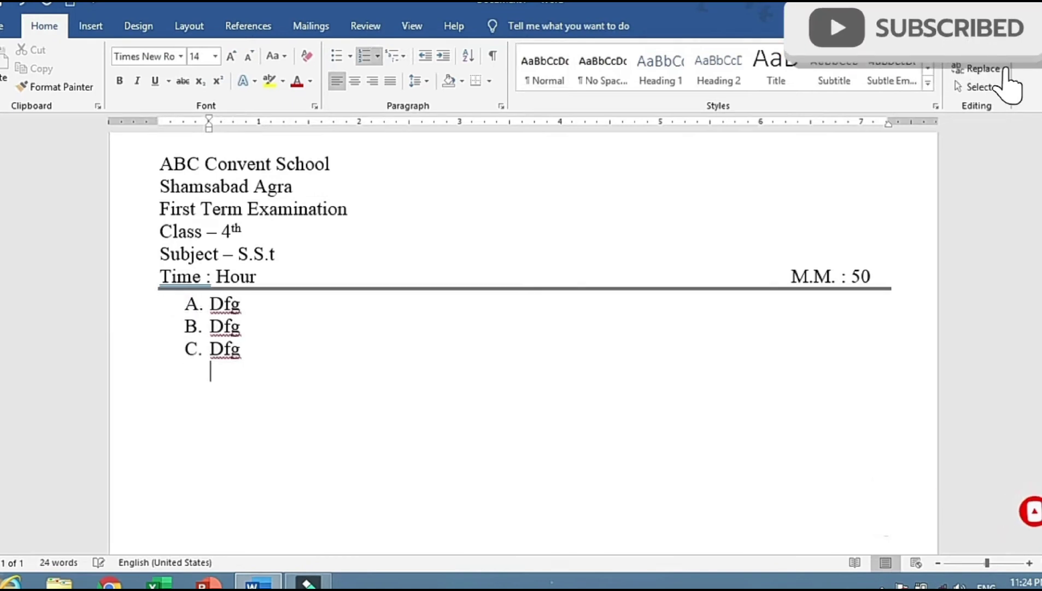
key("BackSpace")
key("BackSpace")
key("BackSpace")
key("BackSpace")
key("BackSpace")
key("BackSpace")
key("BackSpace")
key("BackSpace")
key("BackSpace")
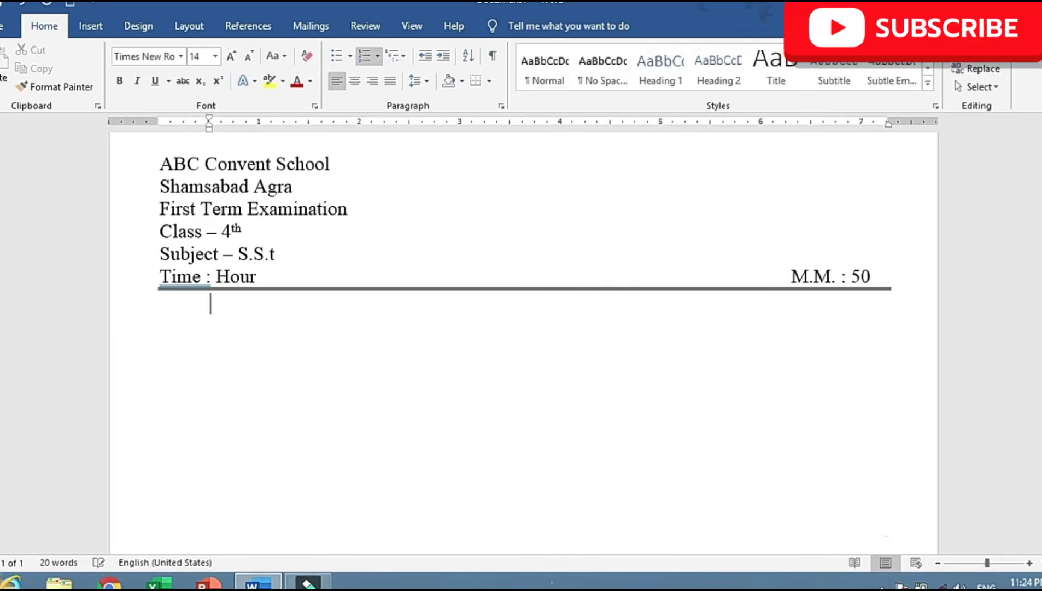
key("BackSpace")
key("BackSpace")
key("Return")
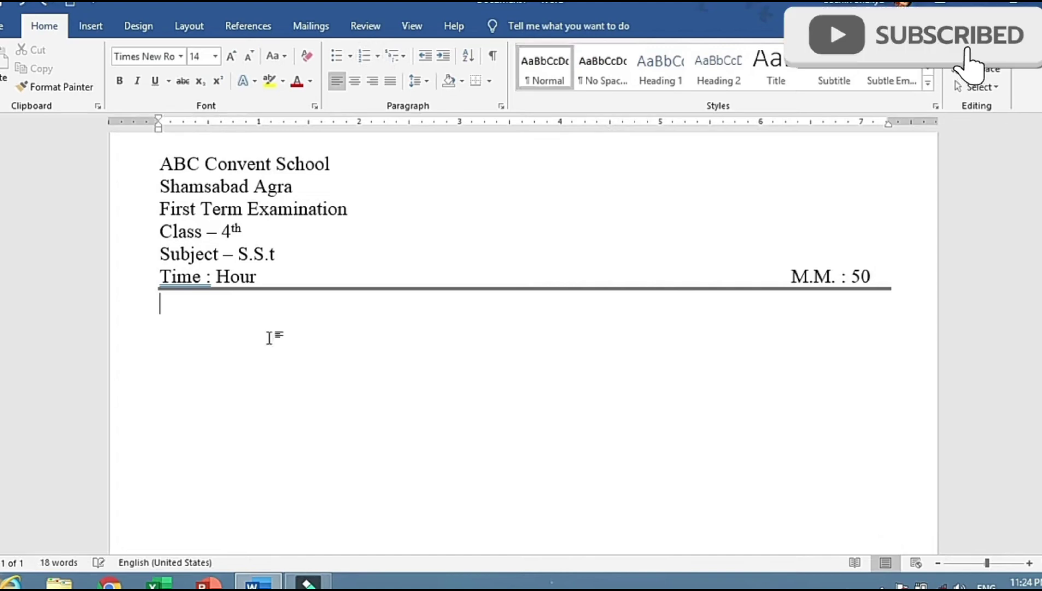
type("1) ")
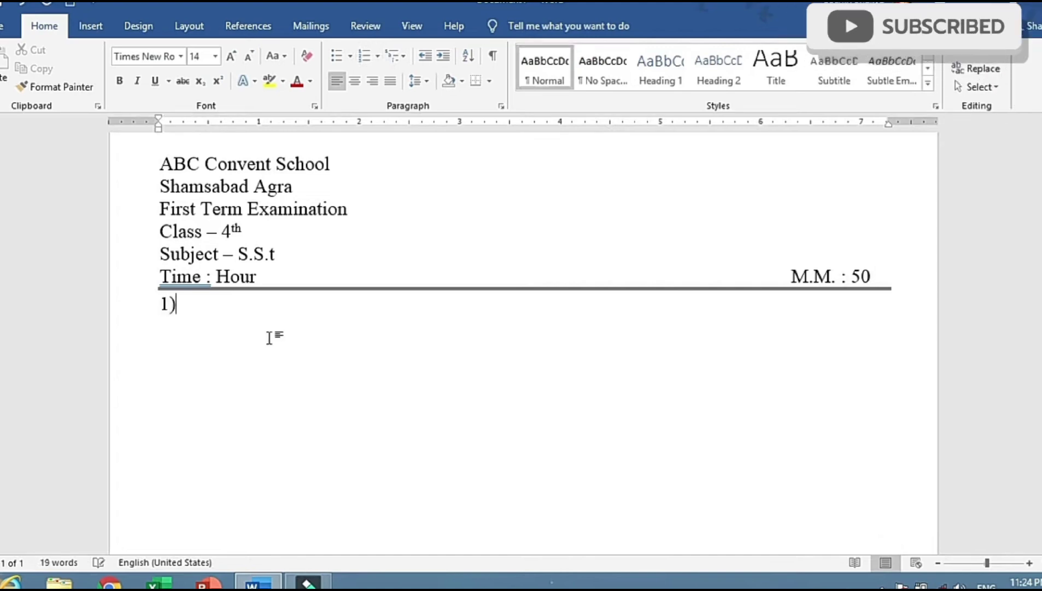
type("dgdfg")
key("Return")
type("dfg")
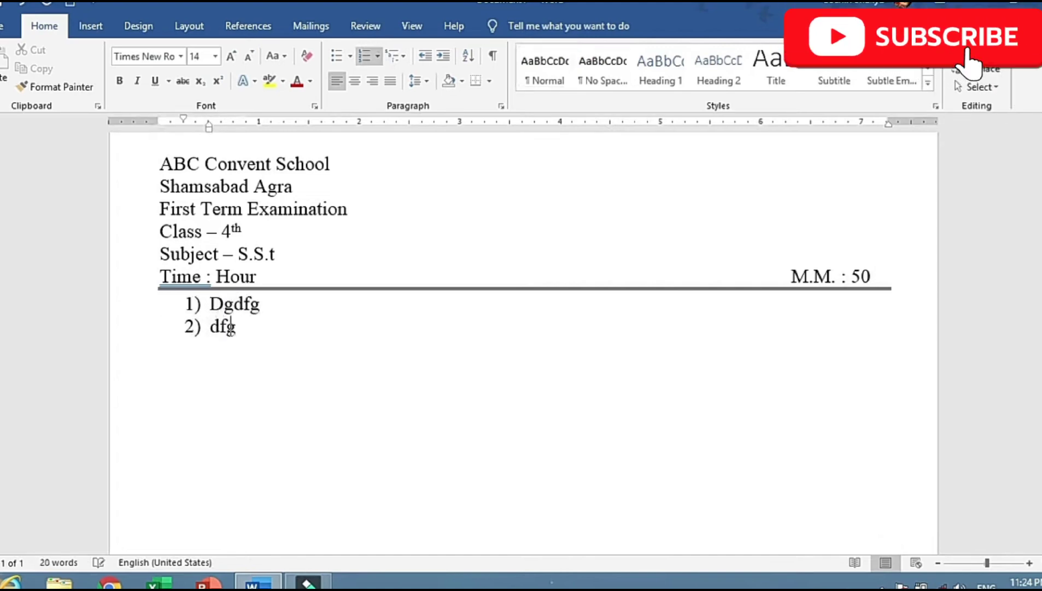
key("Return")
type("dfg")
key("BackSpace")
key("BackSpace")
key("BackSpace")
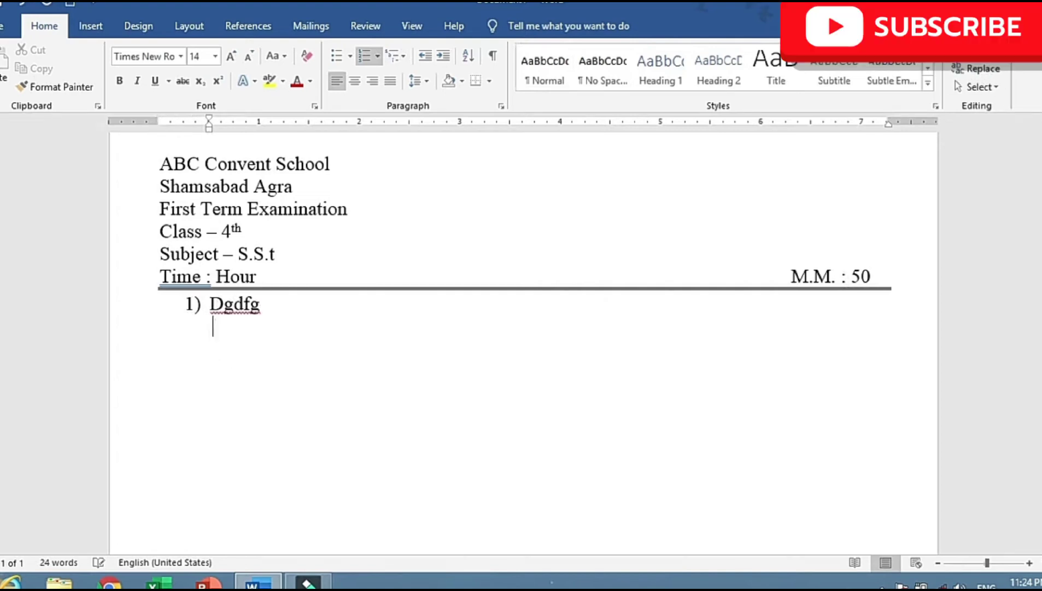
key("BackSpace")
key("BackSpace")
key("BackSpace")
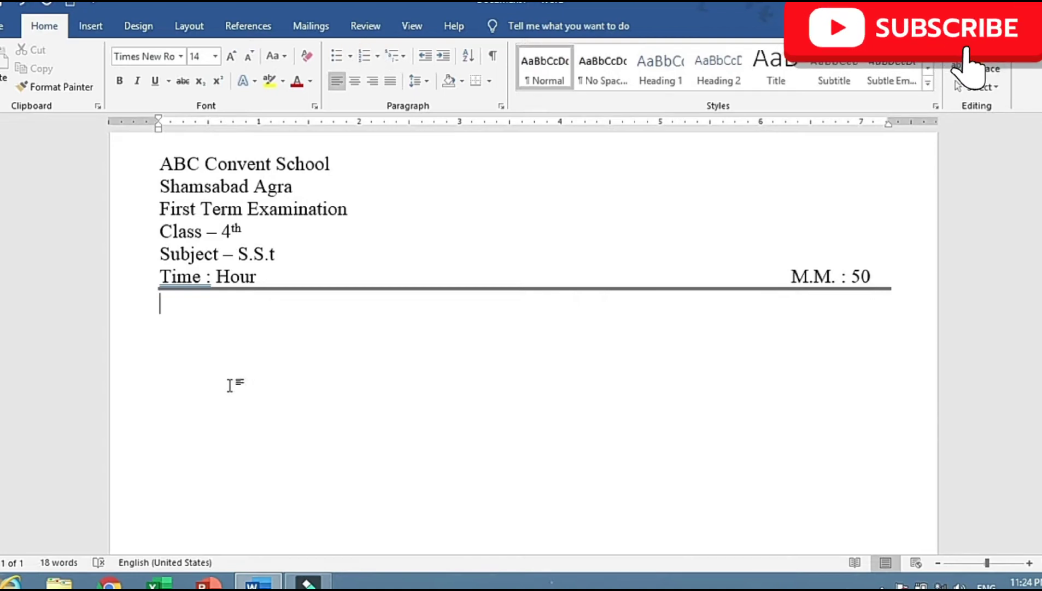
- Type the heading '1. Multiple Choice Questions: -' and clear the numbering on the line below
type("1. M")
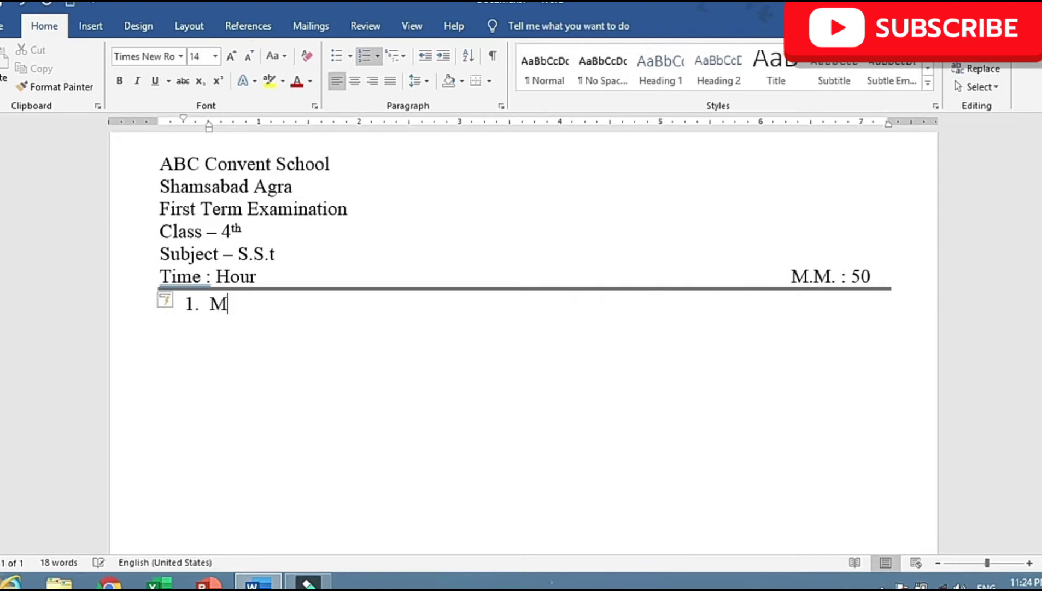
type("ultiple Ch")
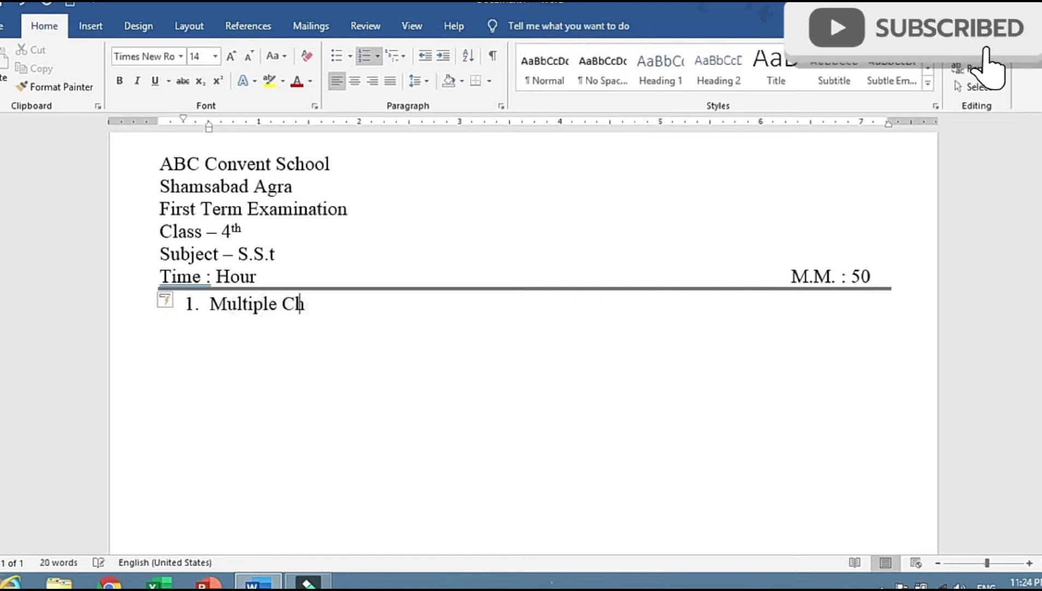
type("oice Ques")
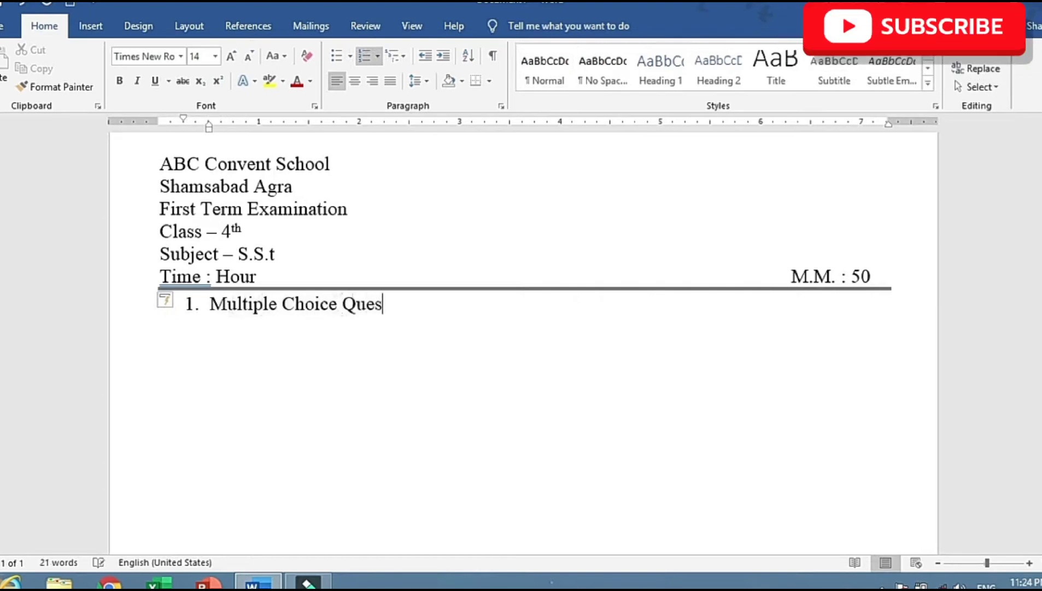
type("tions: -")
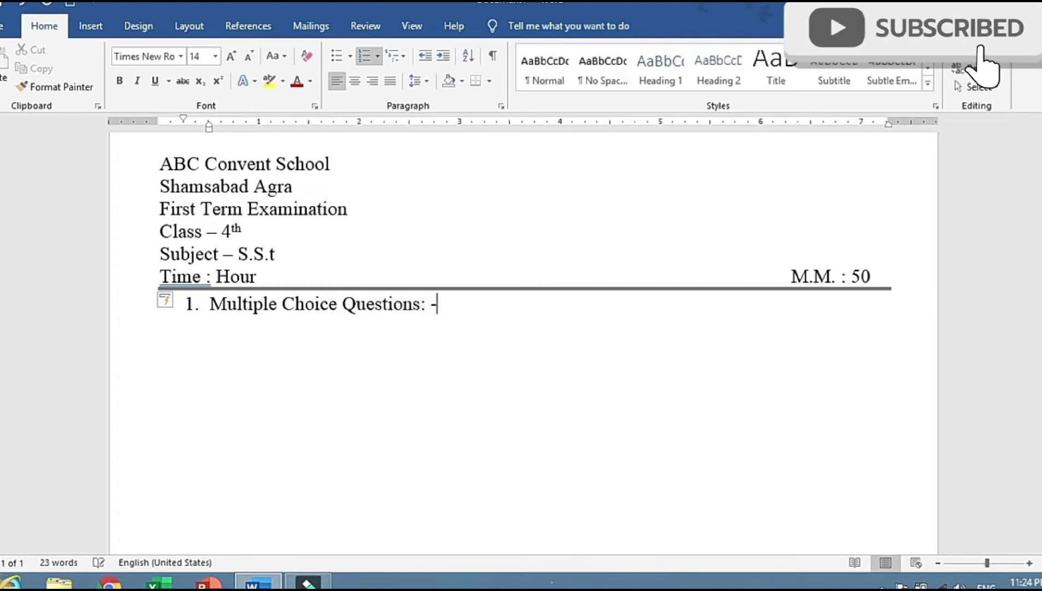
key("Return")
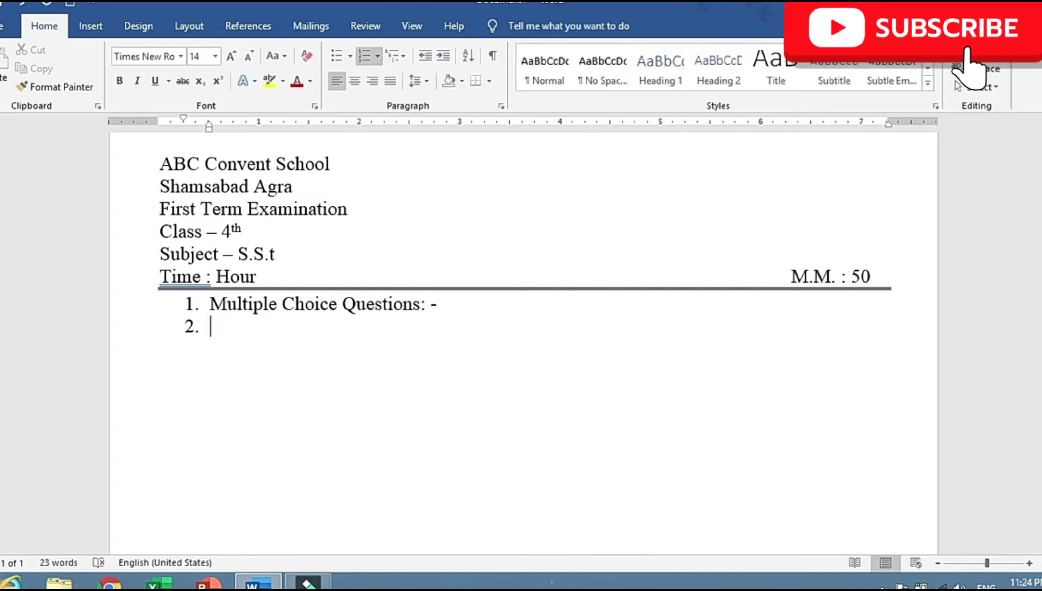
key("BackSpace")
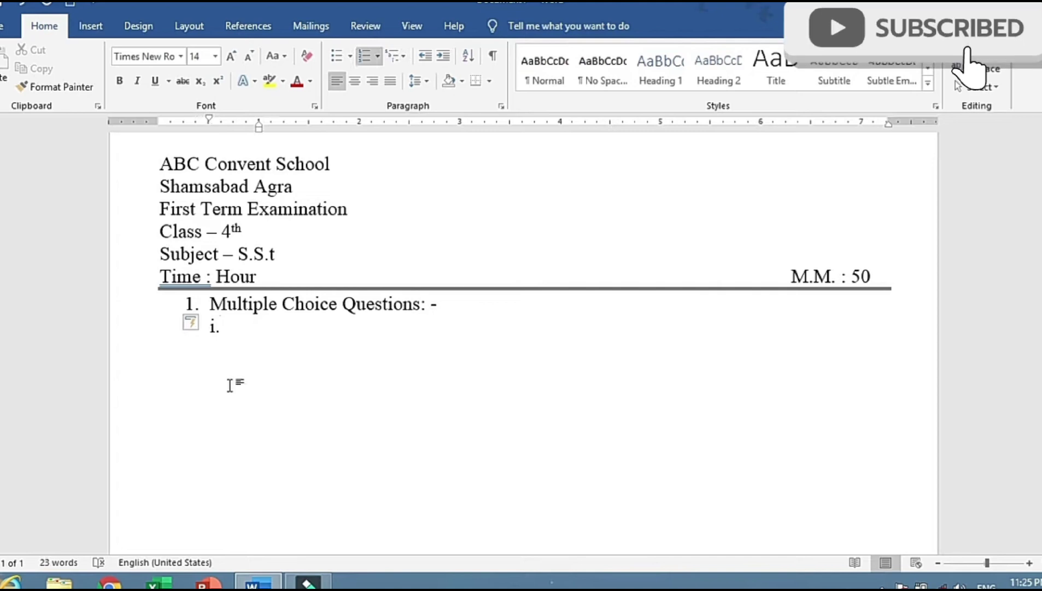
- Write question i as 'Alluvial soil is made up of –' and begin an unnumbered line below it
type("All")
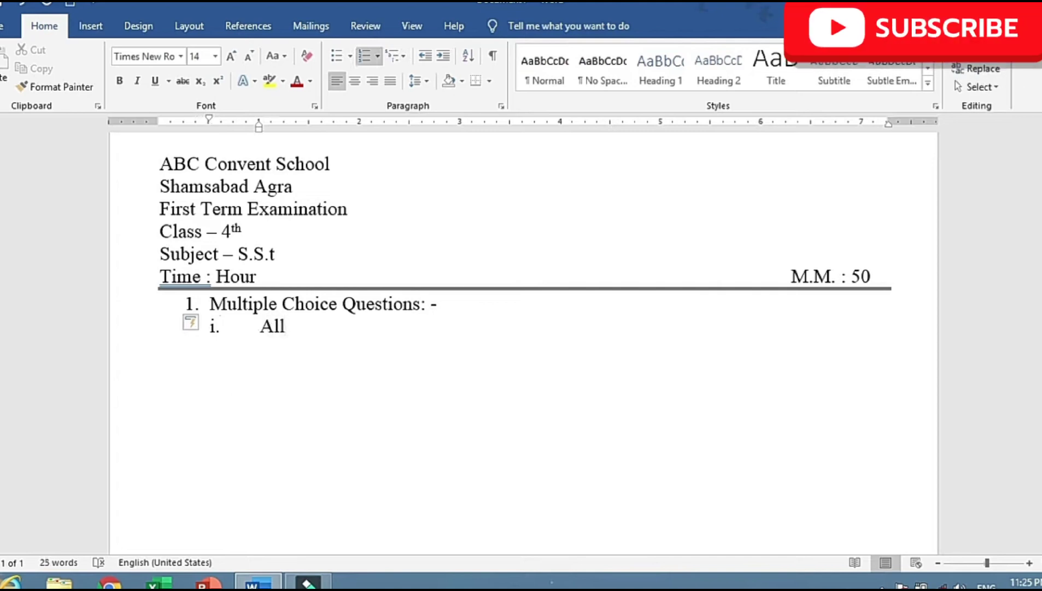
type("uvial ")
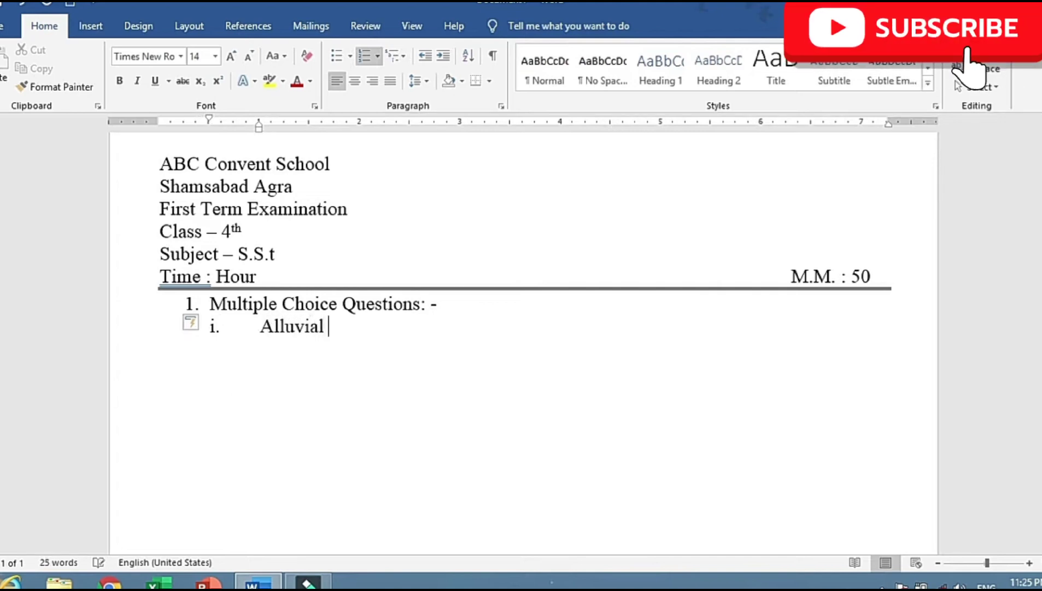
type("soil is ma")
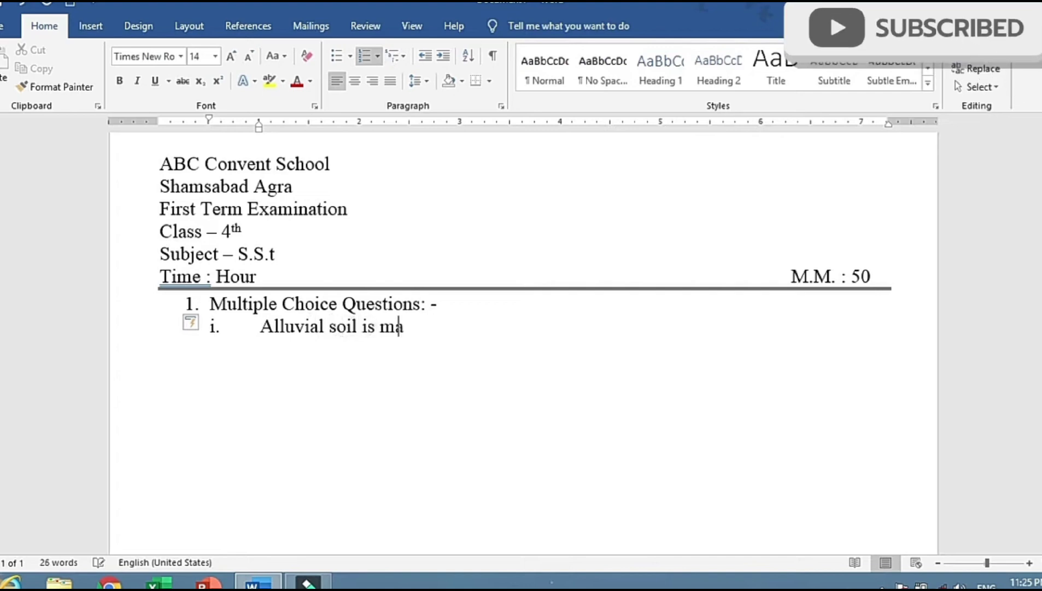
type("de up ")
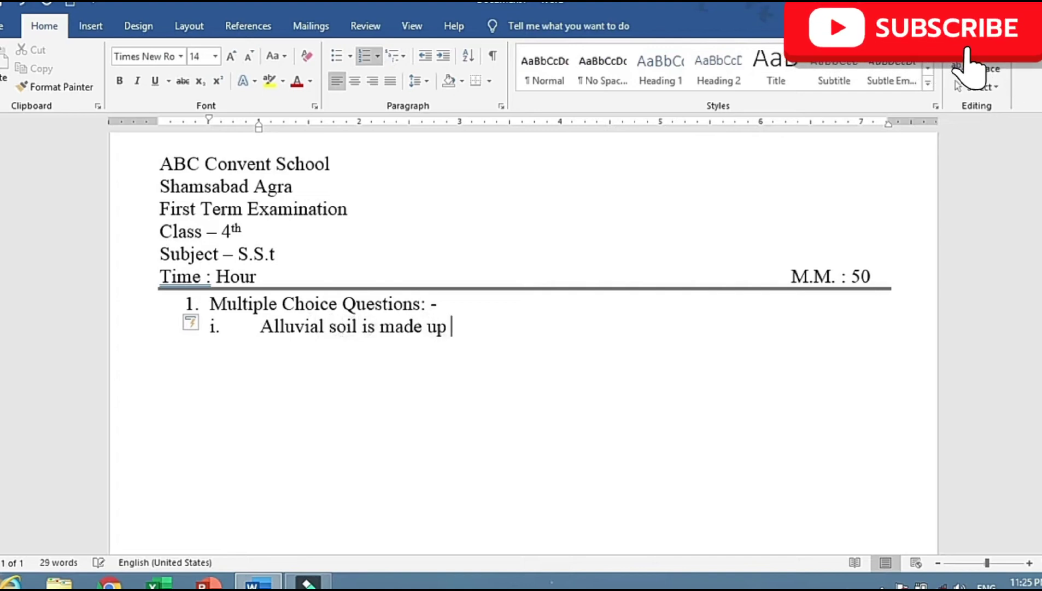
type("of ")
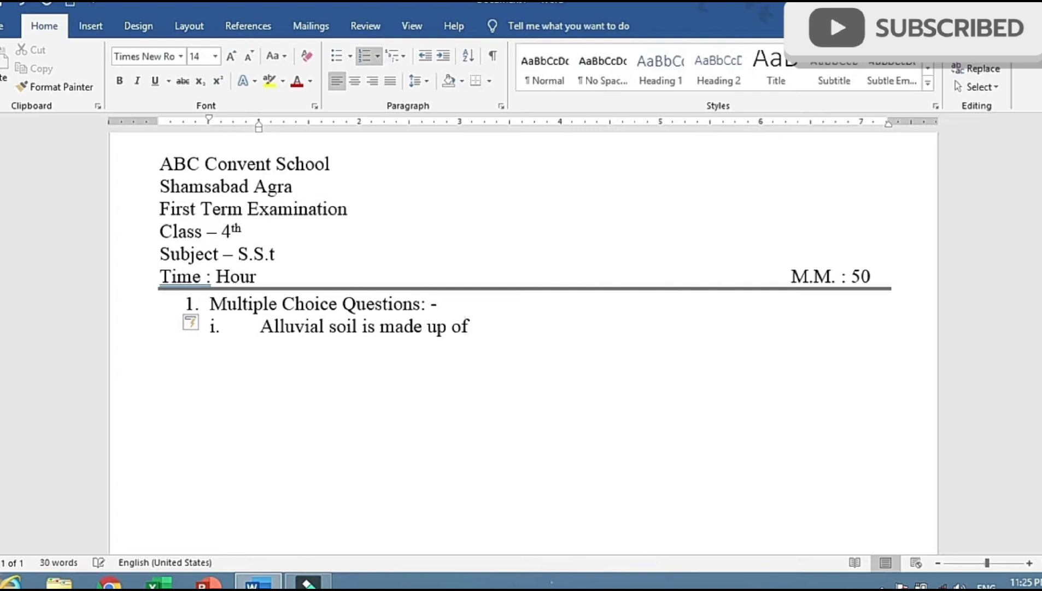
type("-")
key("Return")
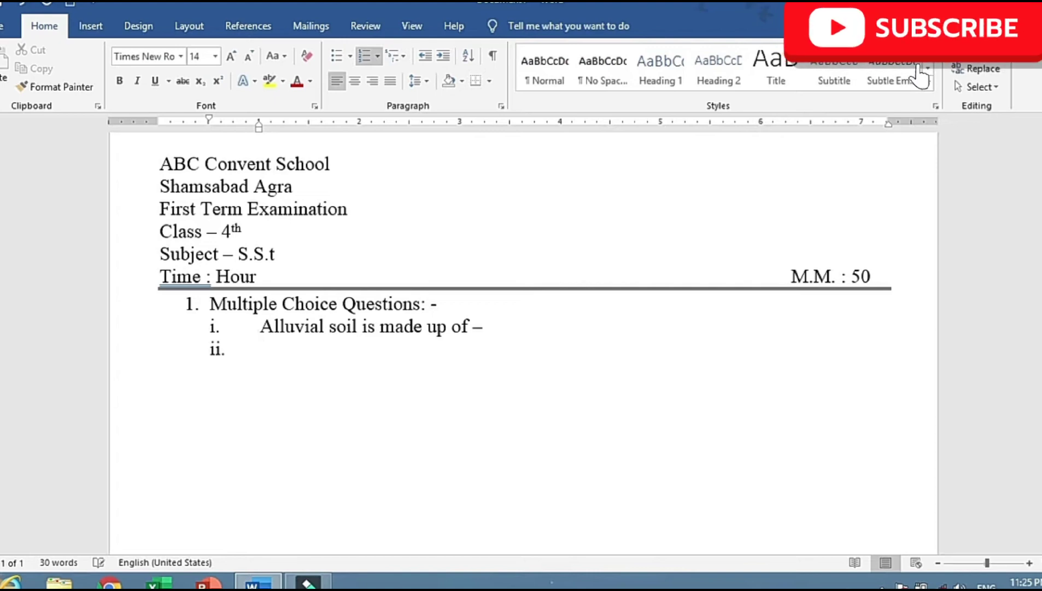
key("BackSpace")
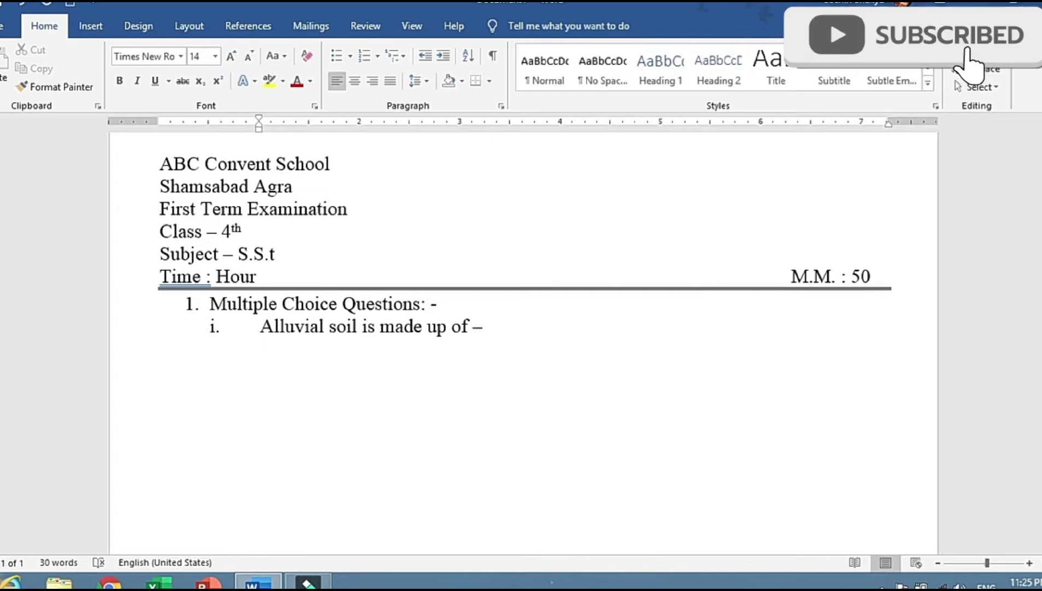
- Type option 'a. Silt' followed by empty ( ) answer brackets and copy them
type("a.")
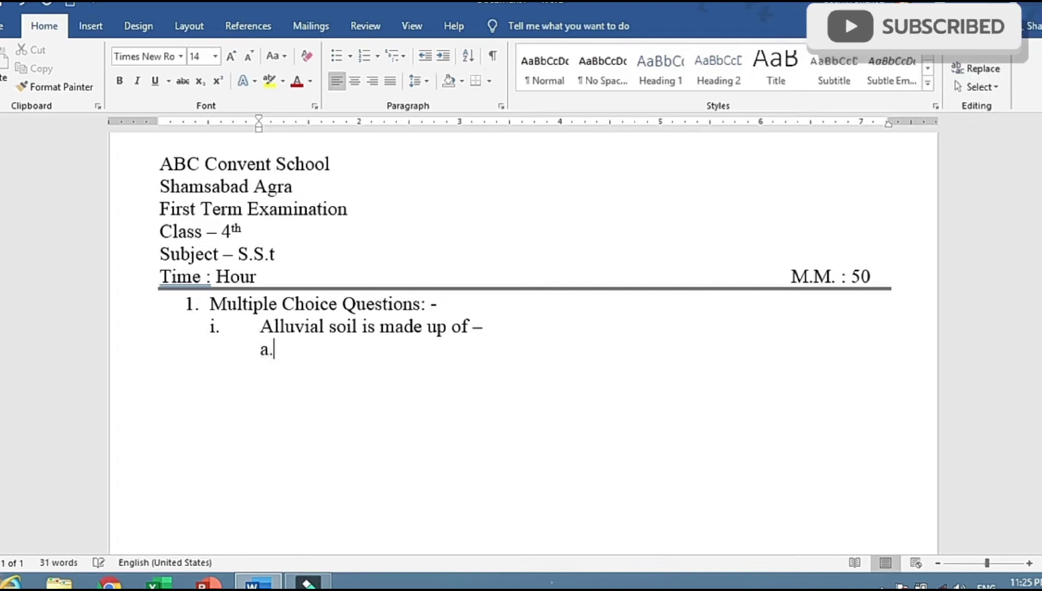
type(" S")
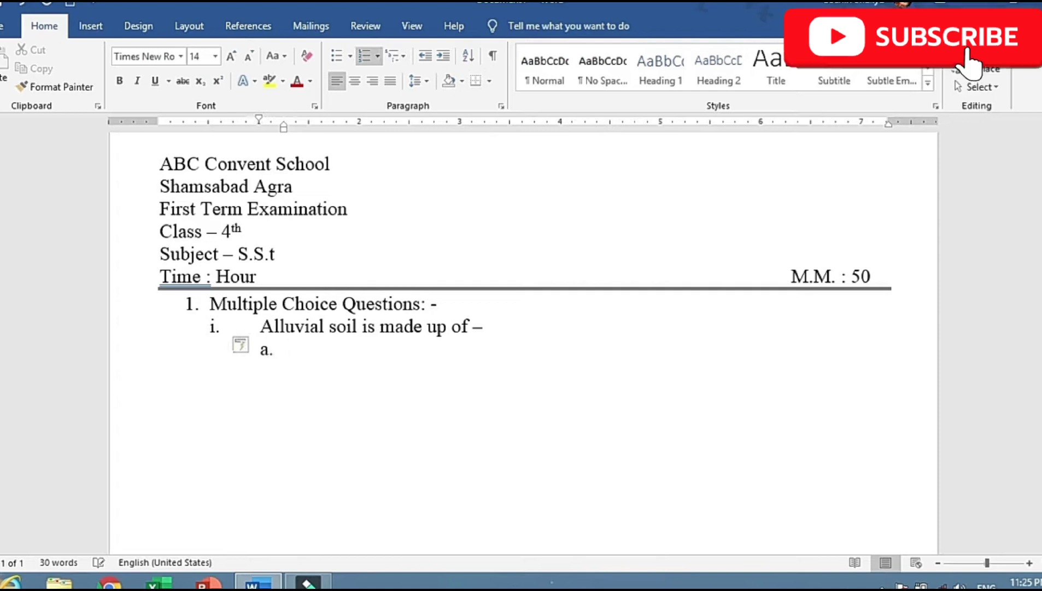
type("il")
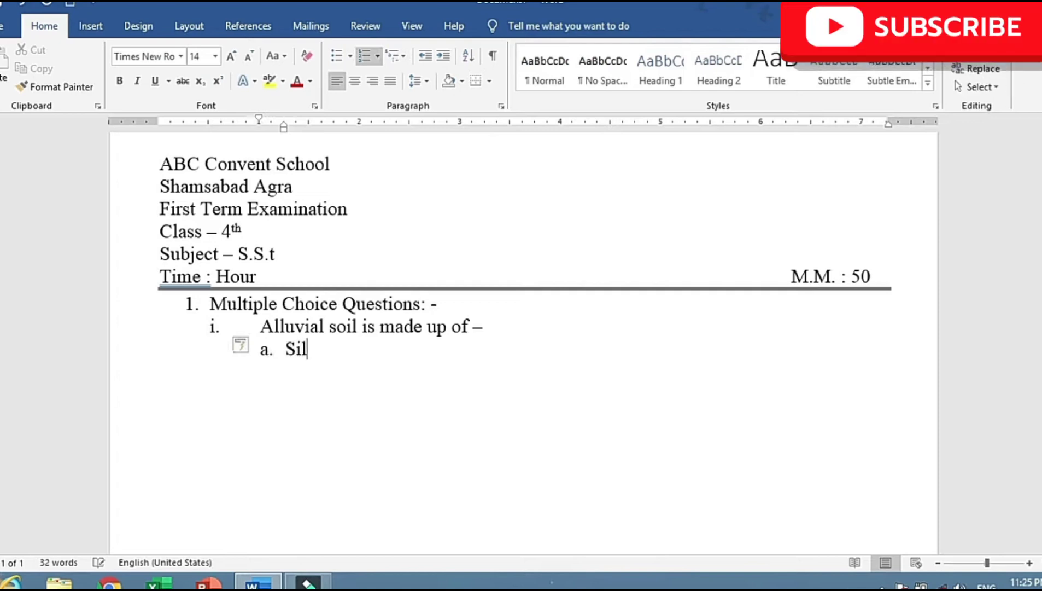
type("t")
key("Tab")
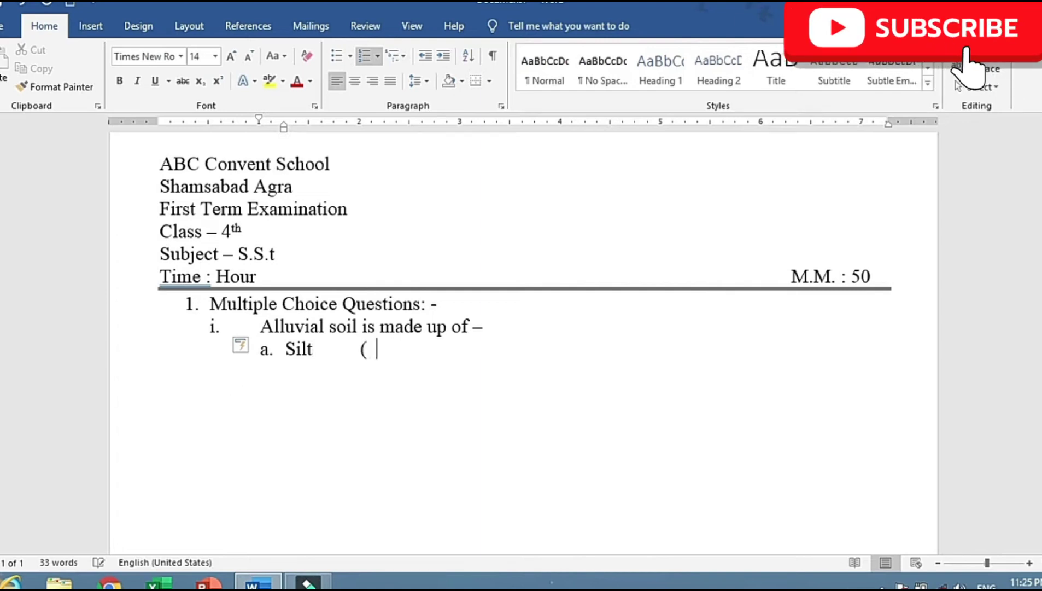
type(")")
key("shift+Left")
key("shift+Left")
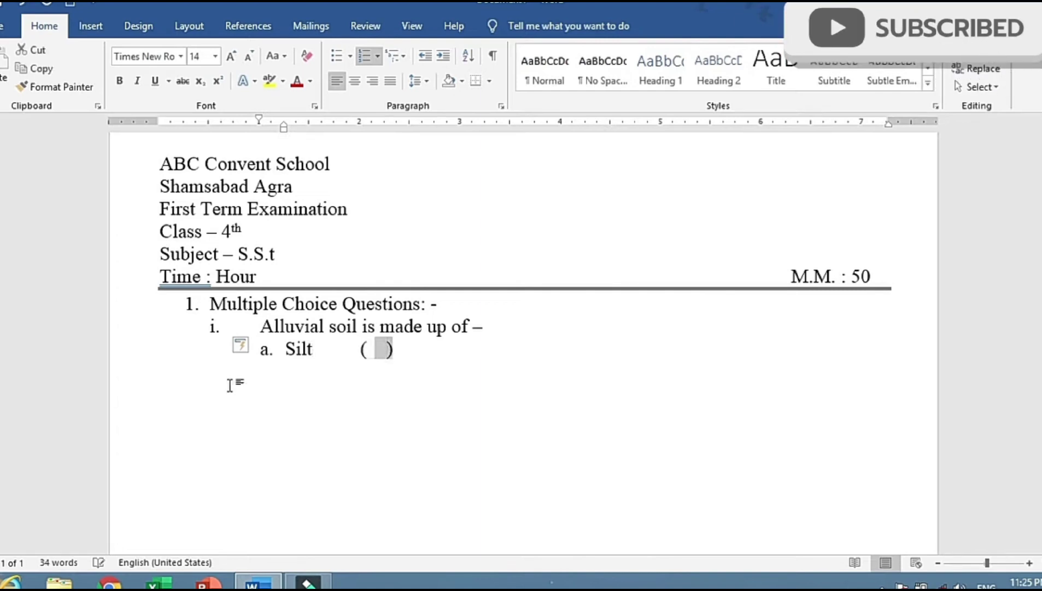
key("shift+Left")
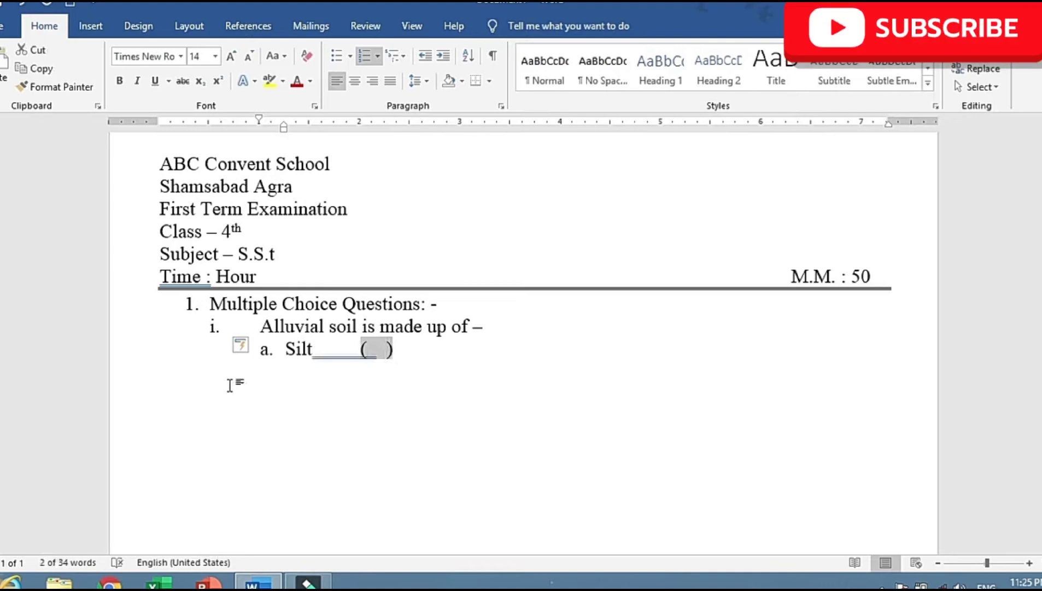
key("Right")
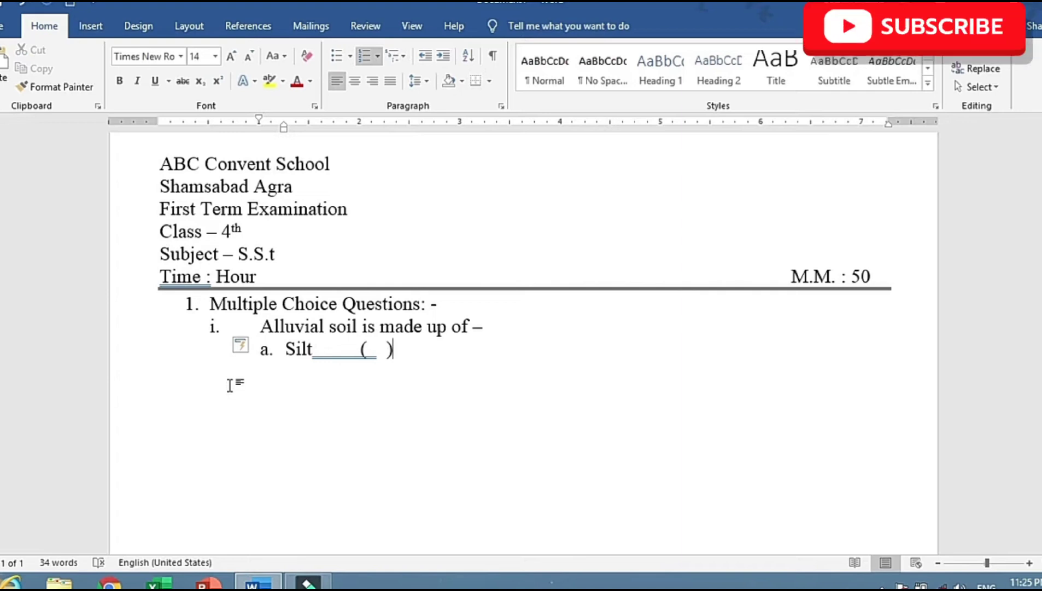
- Add options 'b. lava rocks ( )' and 'c. Mud ( )' on the same line
key("Tab")
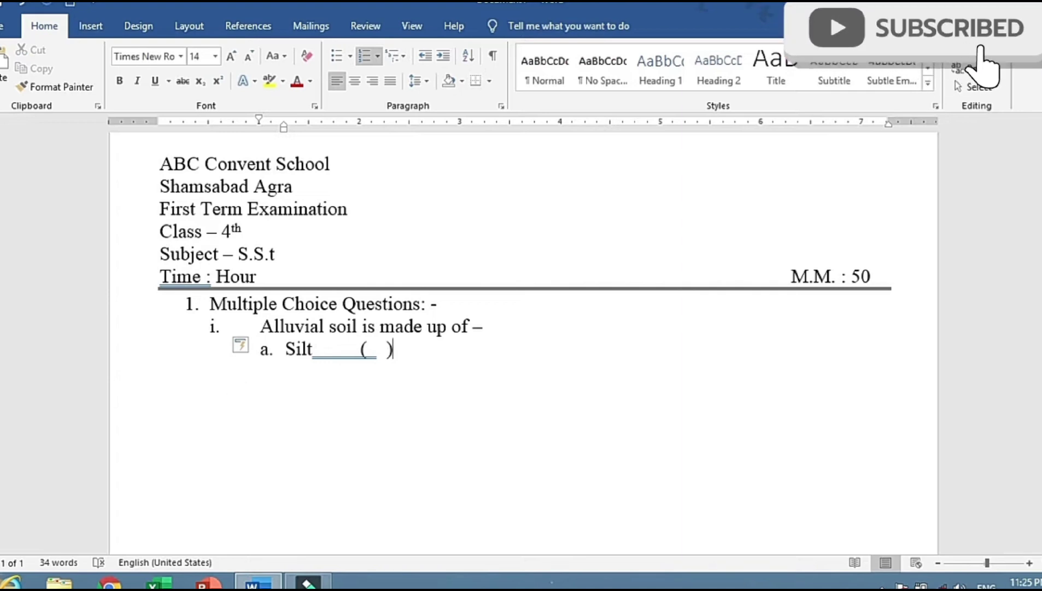
key("Tab")
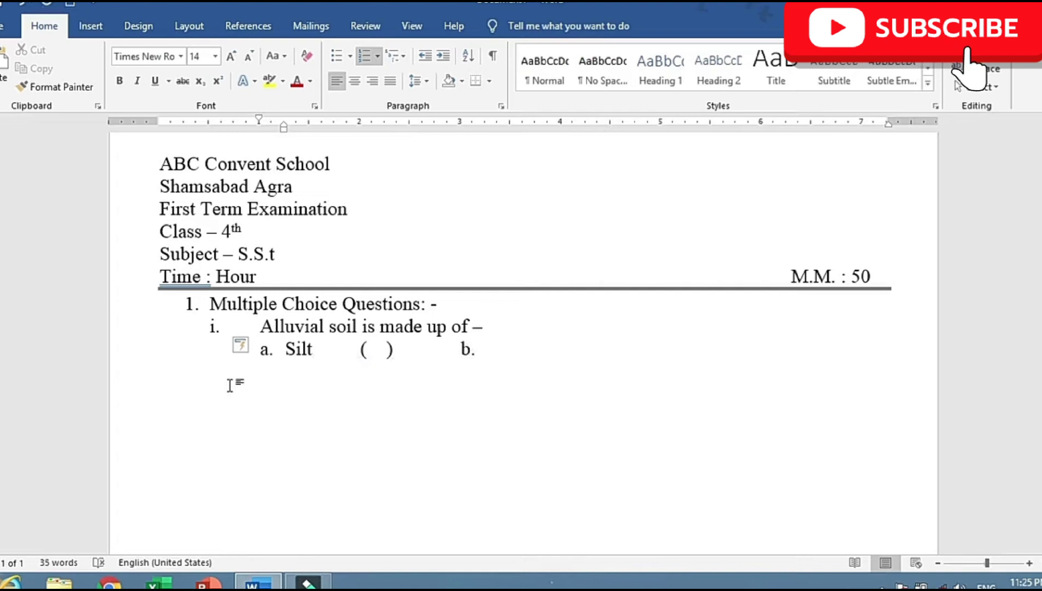
type("lay")
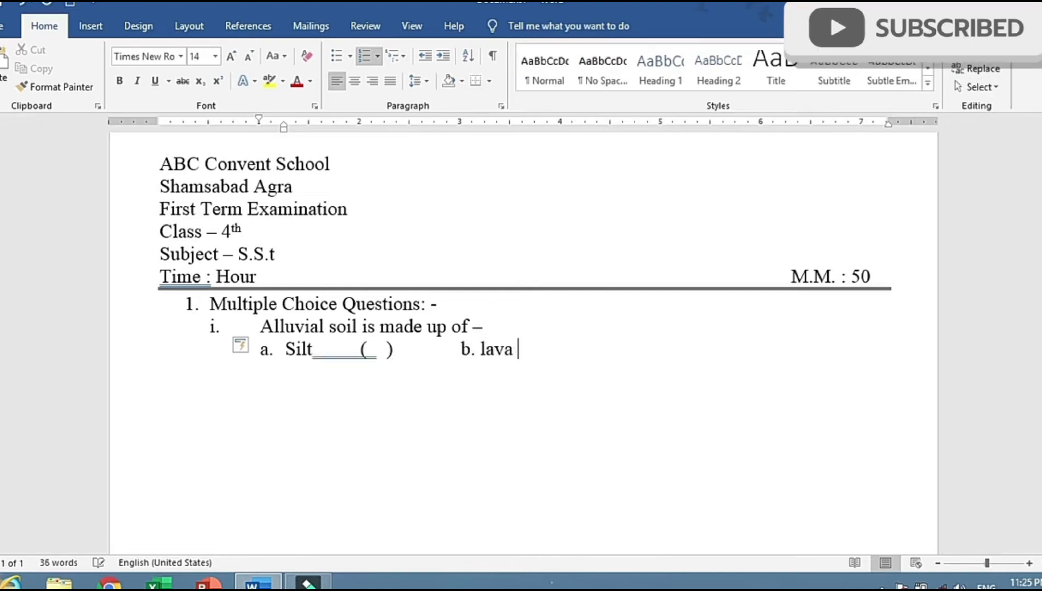
type("rocks")
key("ctrl+v")
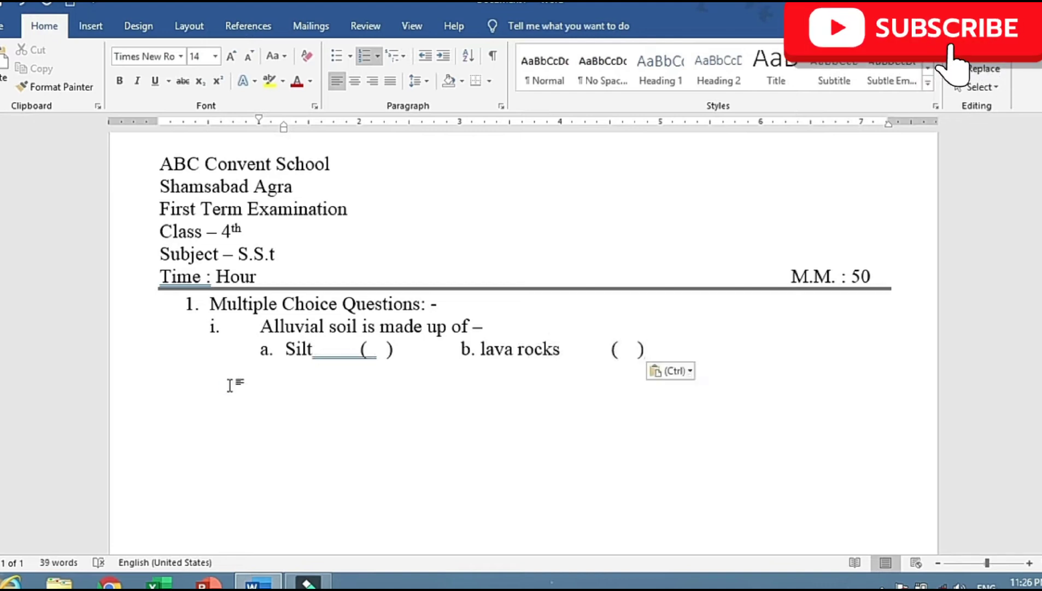
key("Tab")
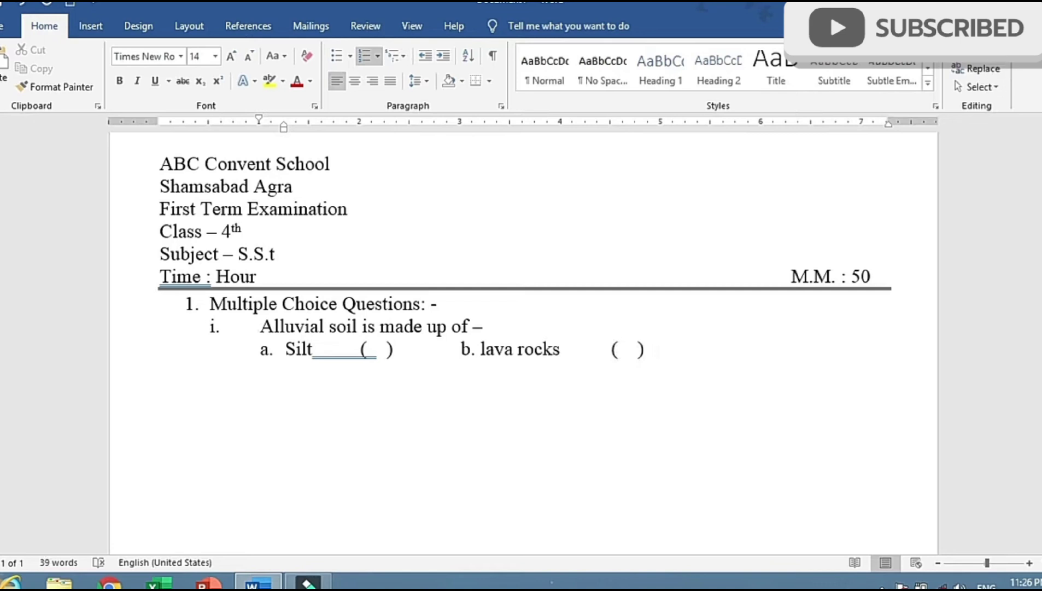
type("c")
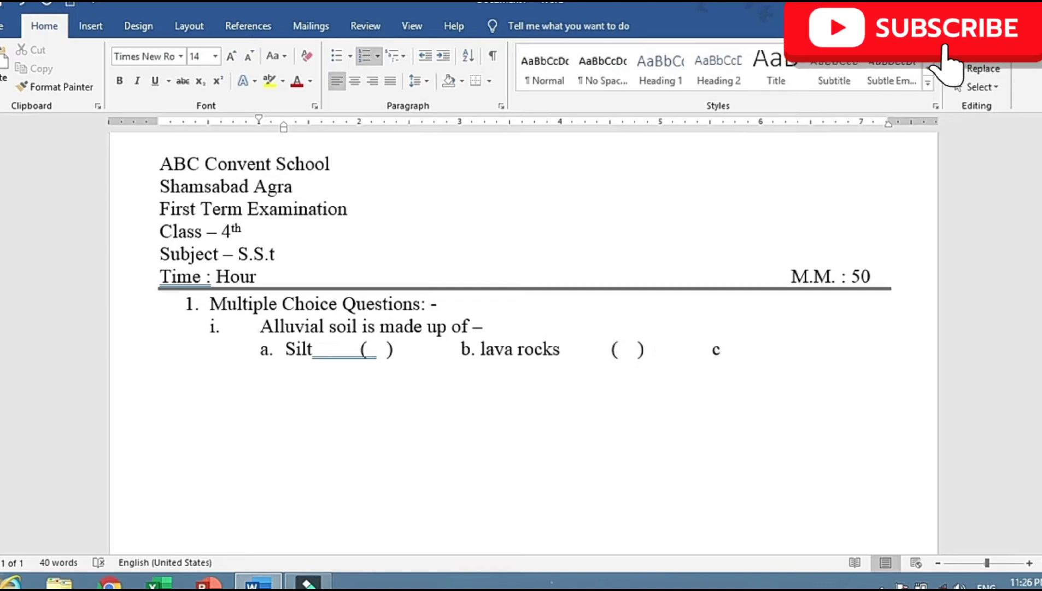
type(". Mud")
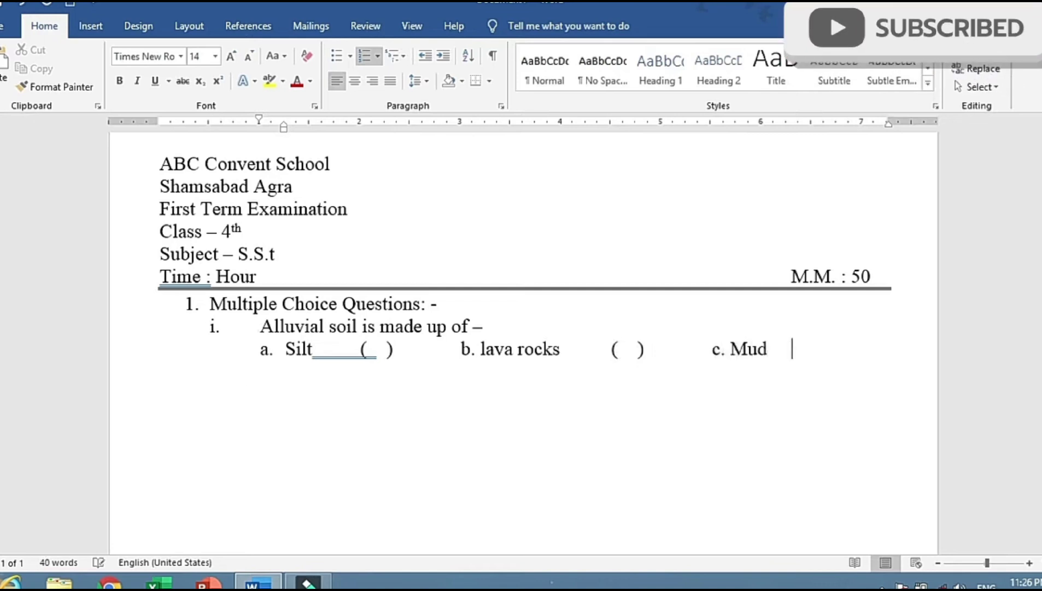
key("ctrl+v")
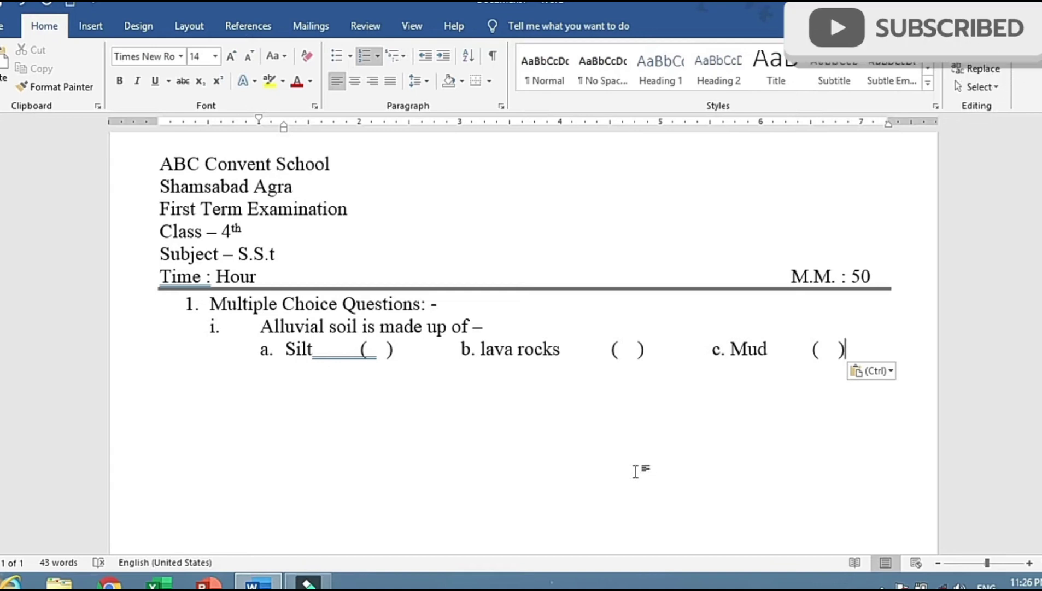
key("Return")
key("Return")
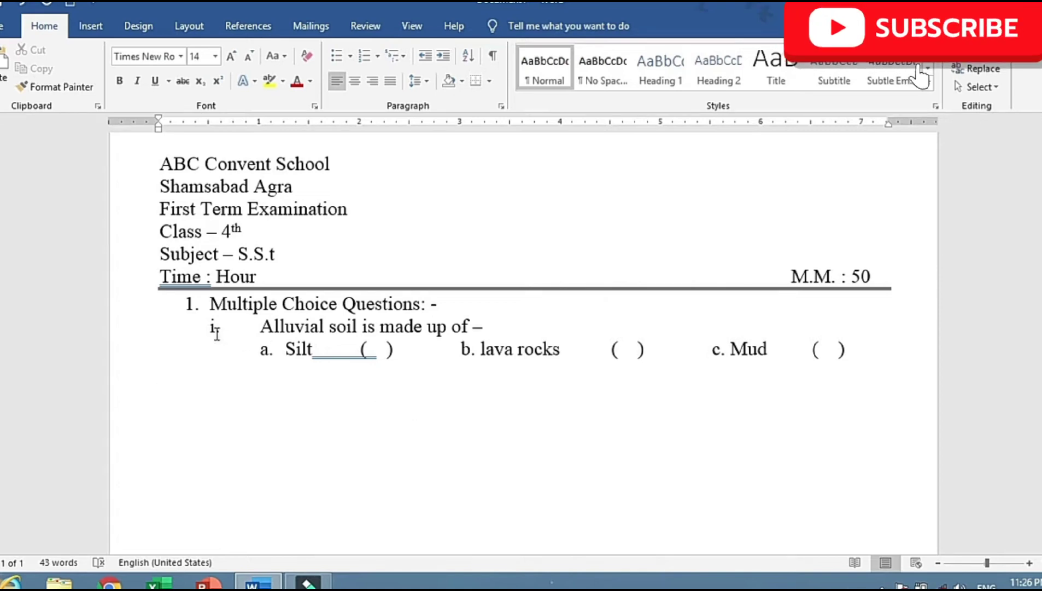
- Type question ii, 'The Hira kund dam is constricted on river', with an unnumbered line below
type("ii.")
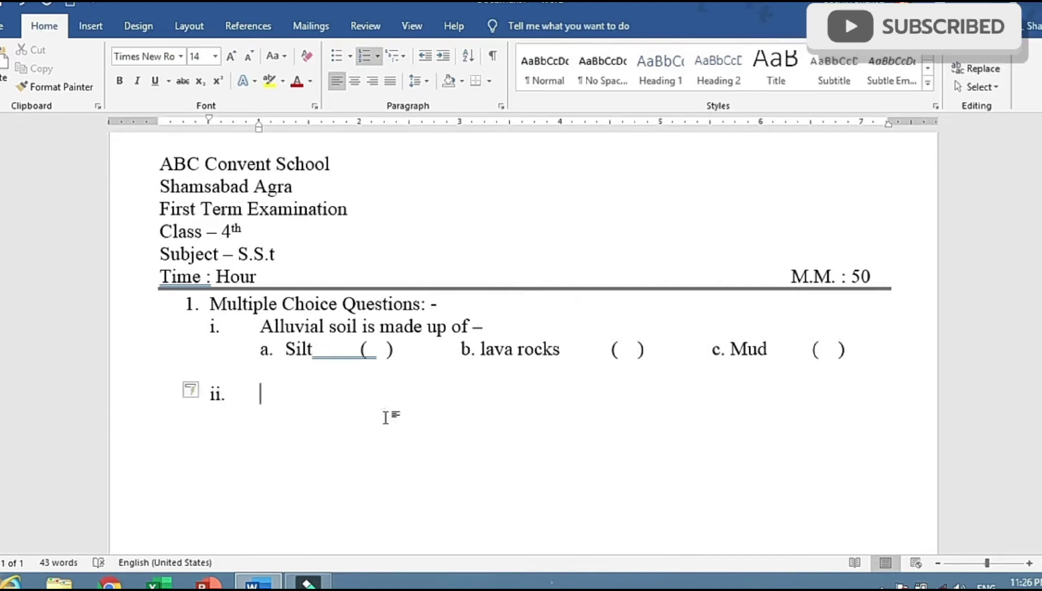
type("The H")
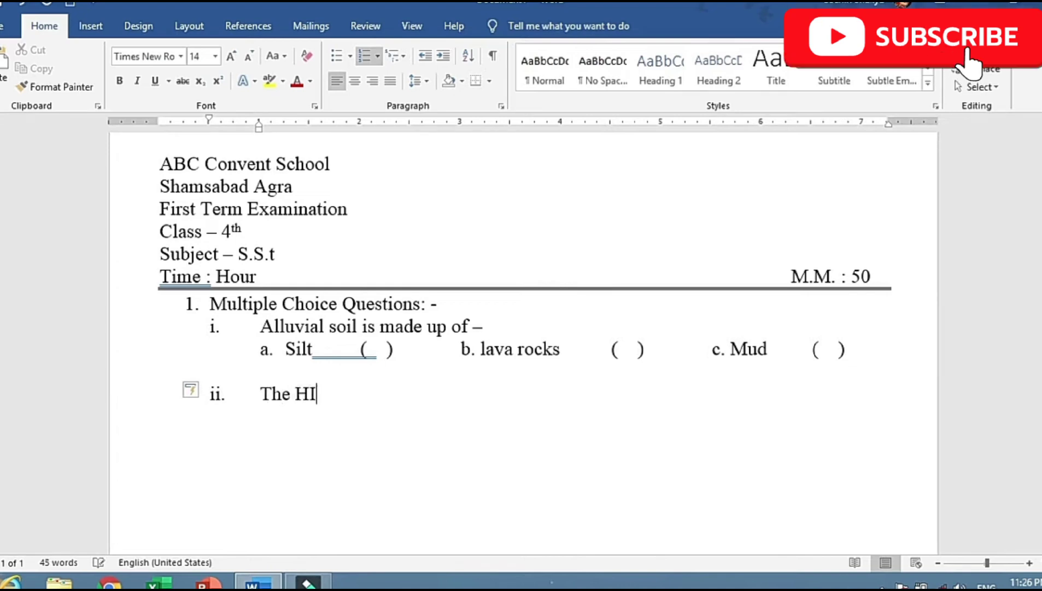
type("ira kund ")
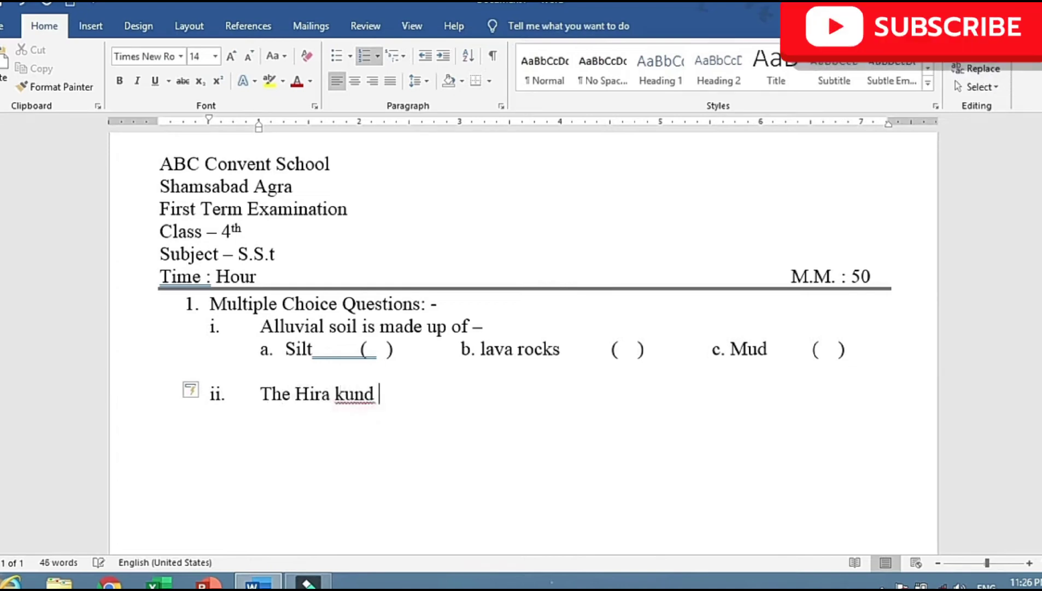
type("dam is cons")
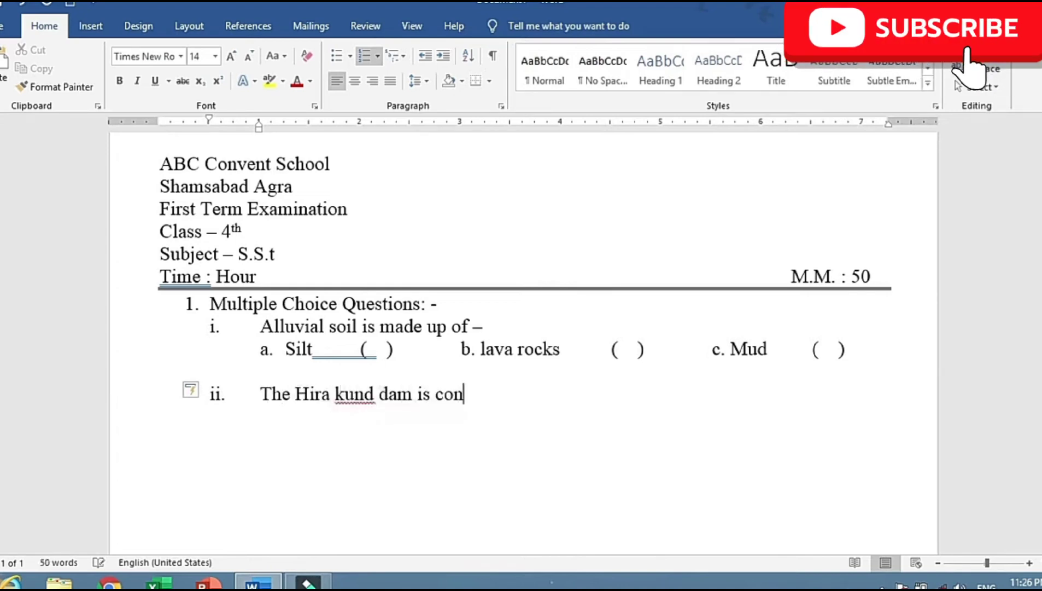
type("tricted")
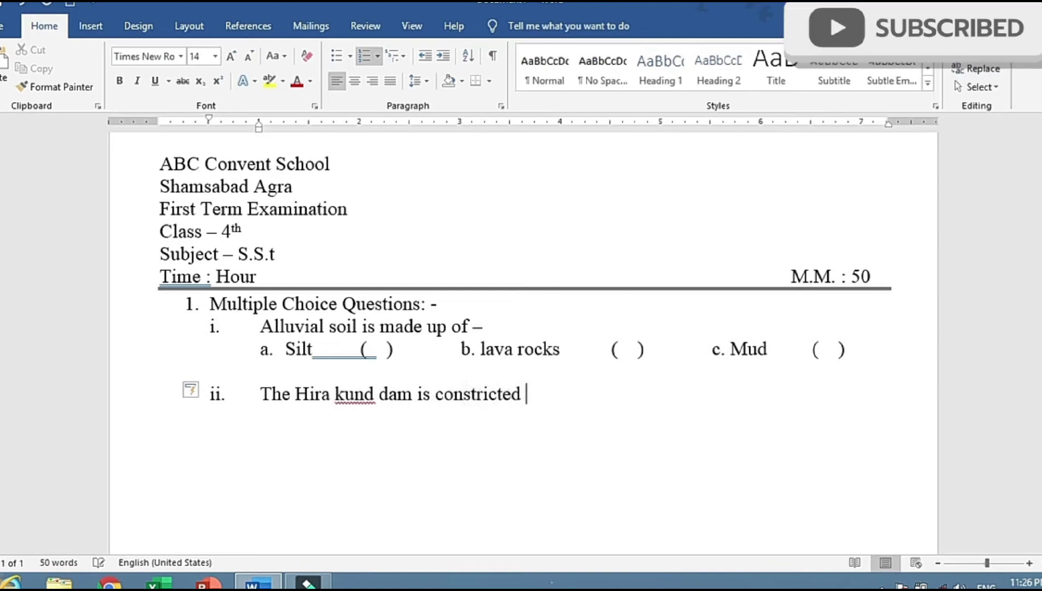
type(" on river.")
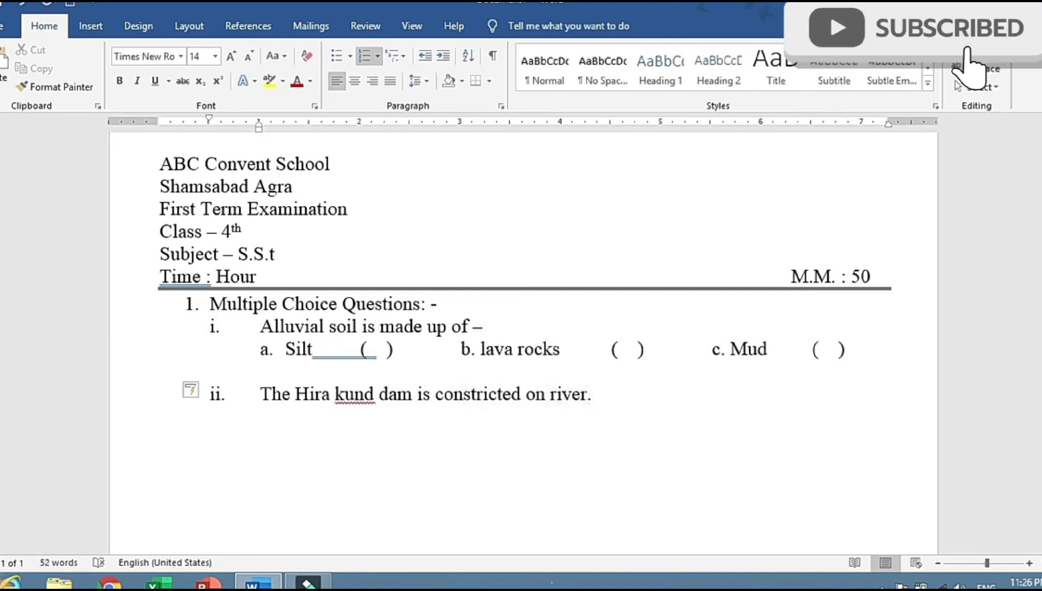
key("Return")
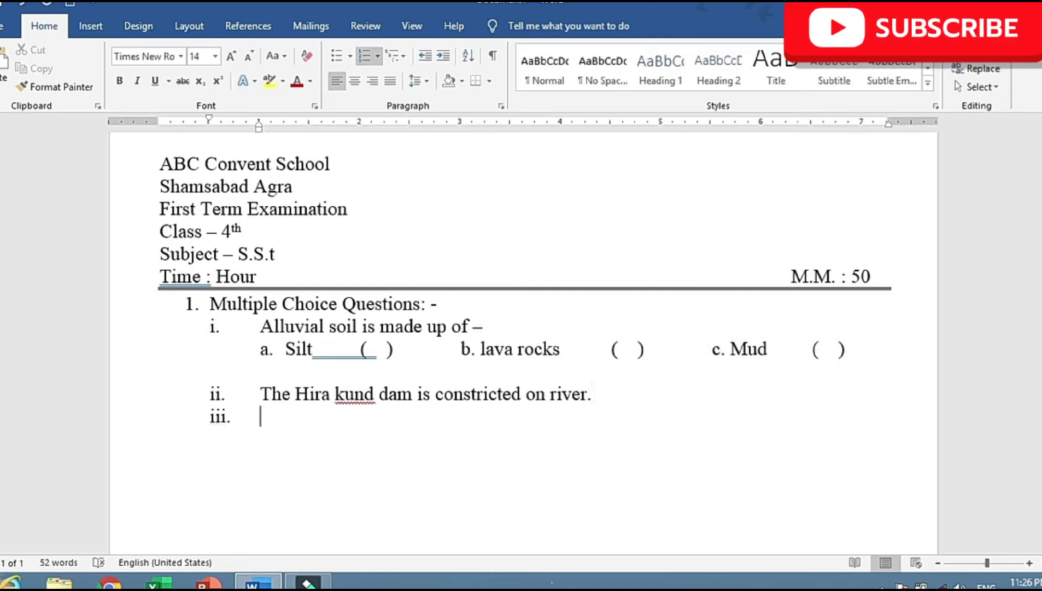
key("BackSpace")
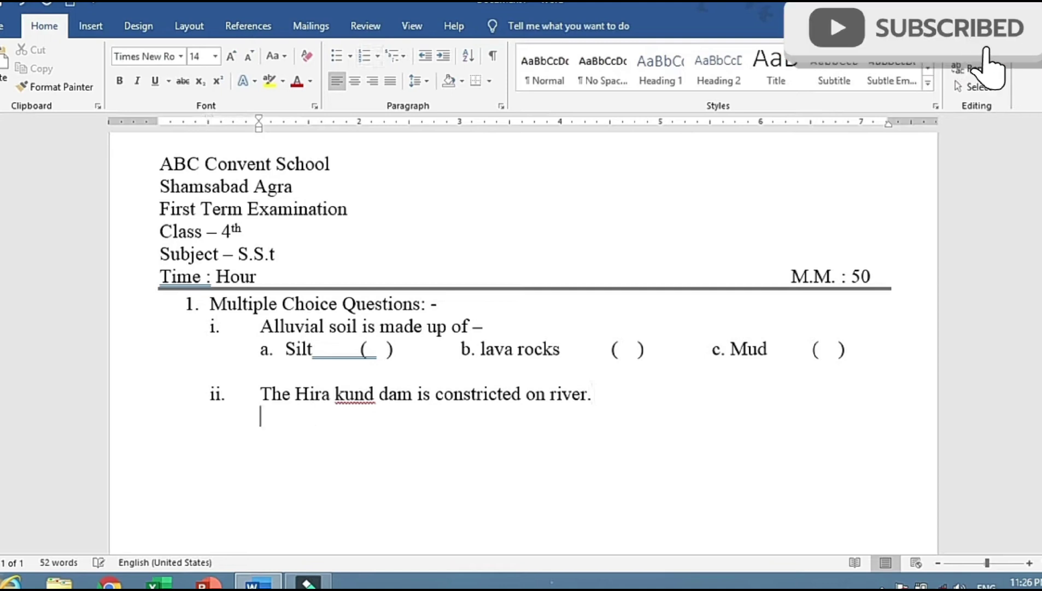
- Add options a. Kaveri, b. Mahandi and c. Yamuna, each followed by ( ) brackets
type("a. ")
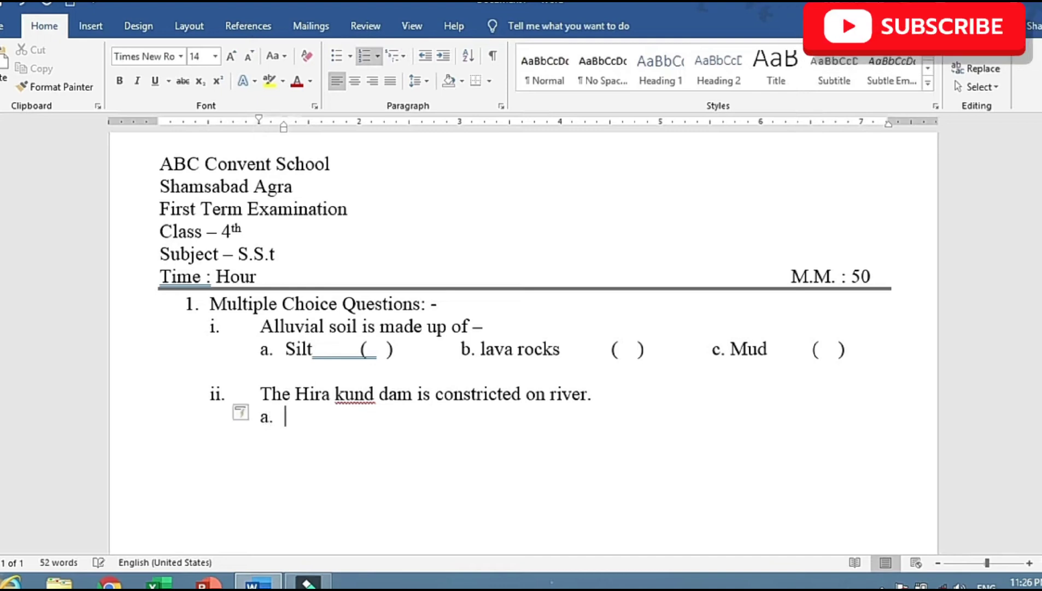
type("Kav")
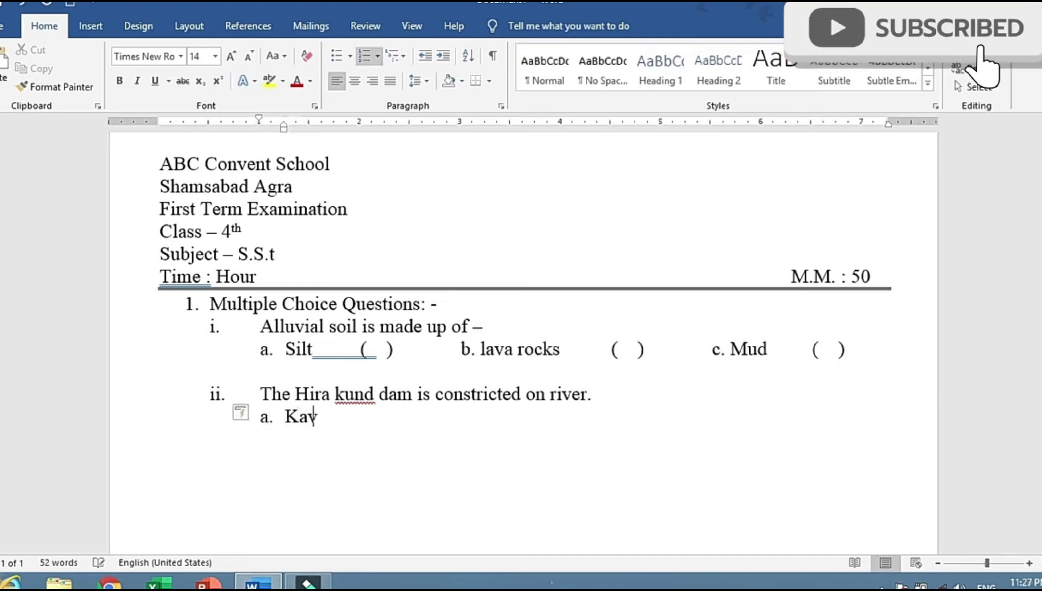
type("eri")
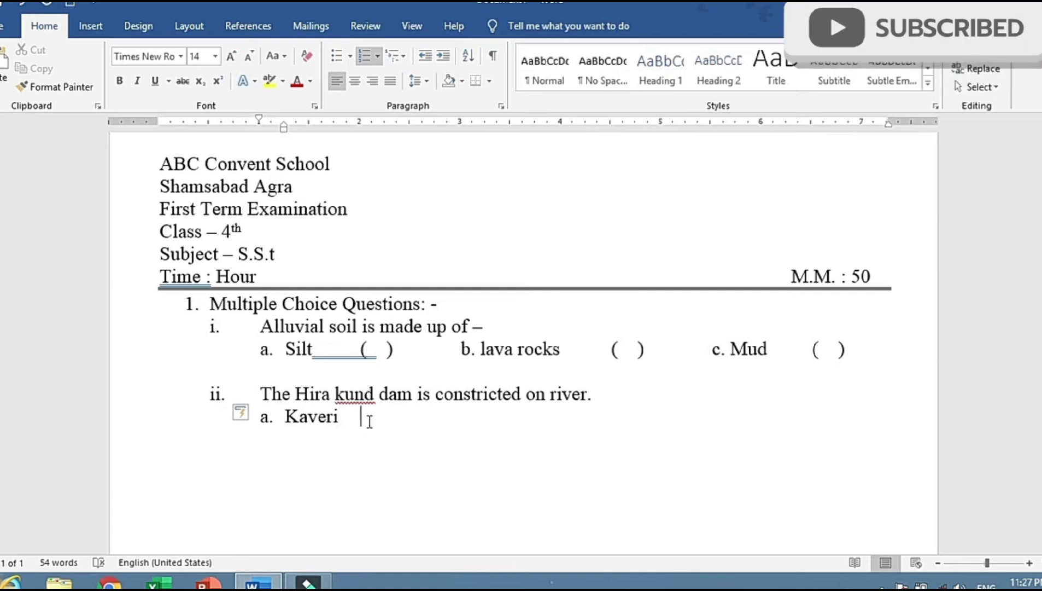
key("ctrl+v")
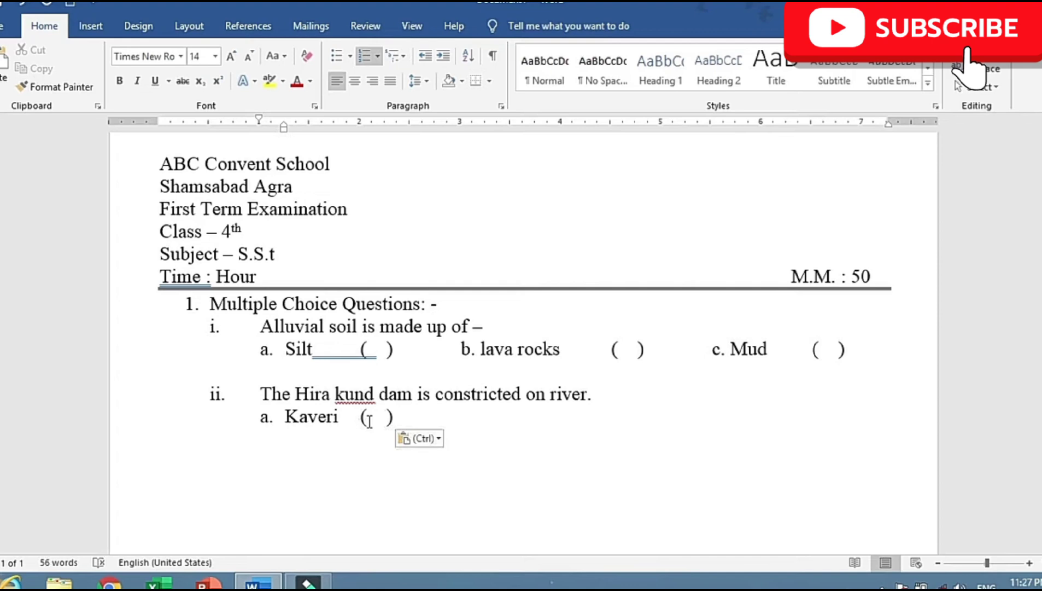
key("Tab")
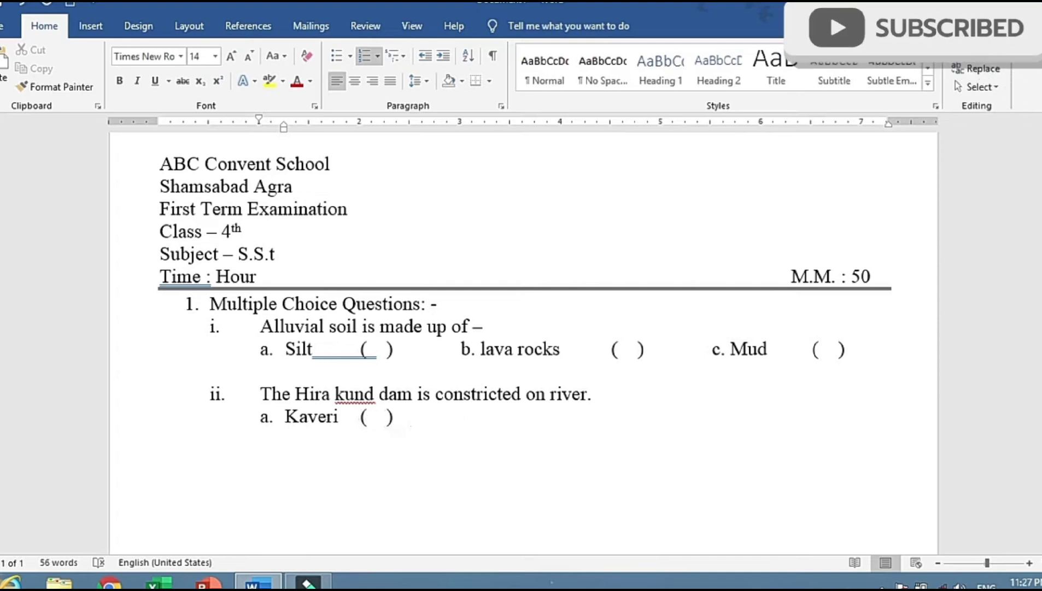
type("b.")
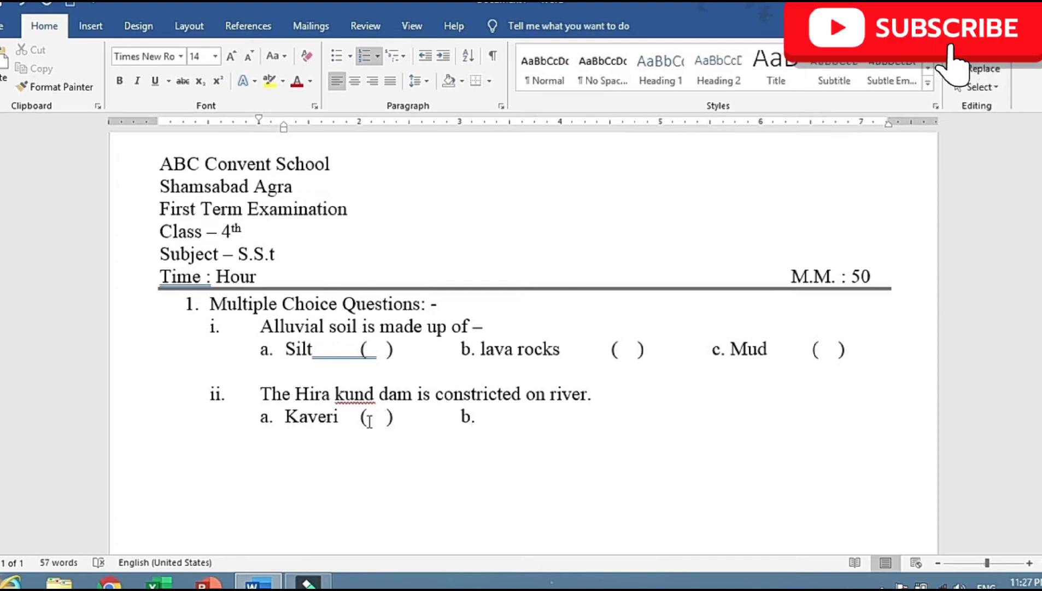
type(" Maha")
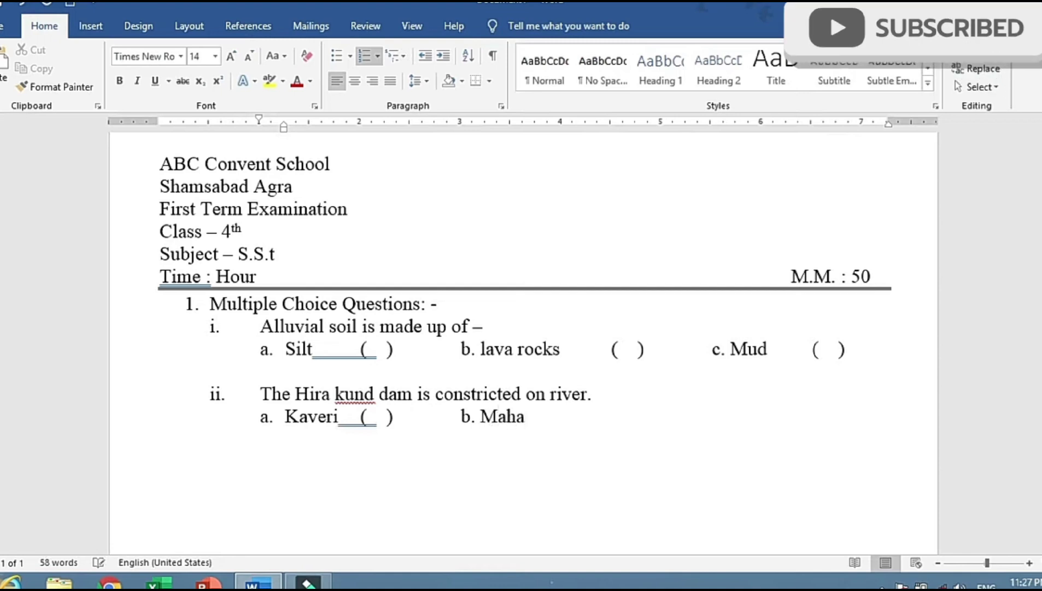
type("a")
key("BackSpace")
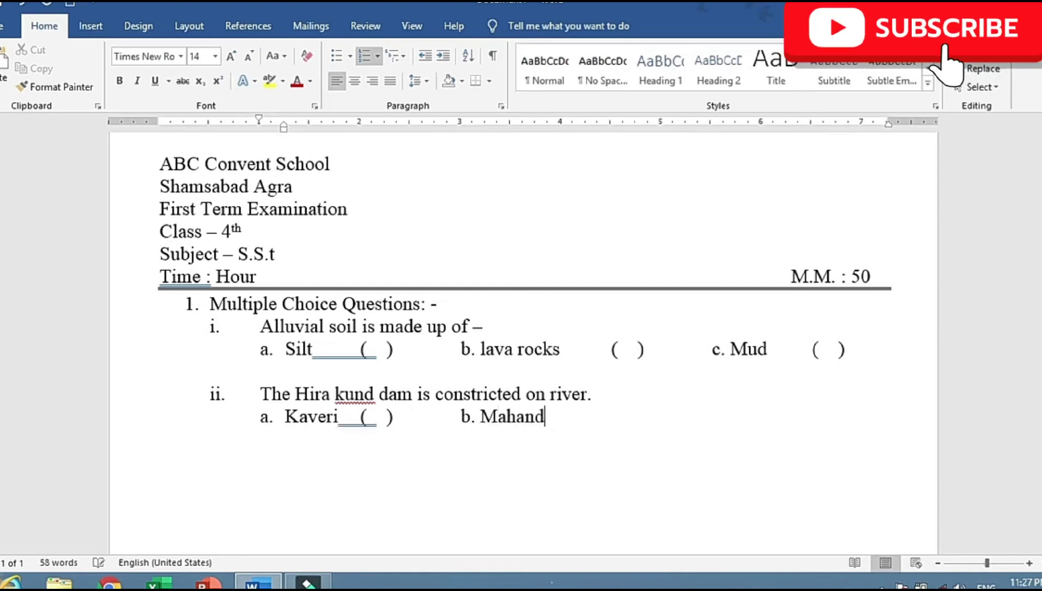
key("Tab")
key("Tab")
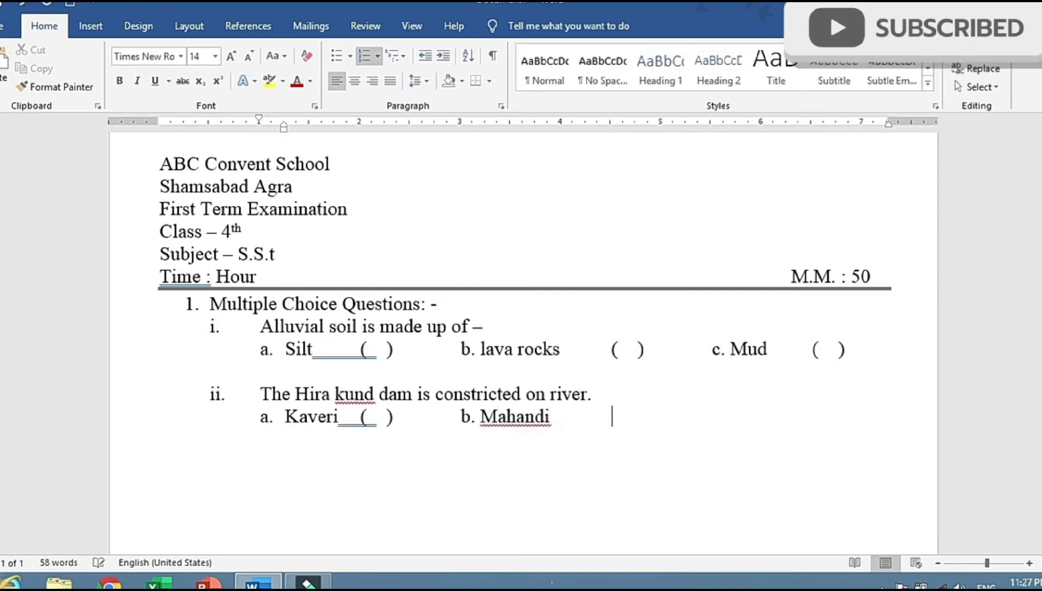
key("ctrl+v")
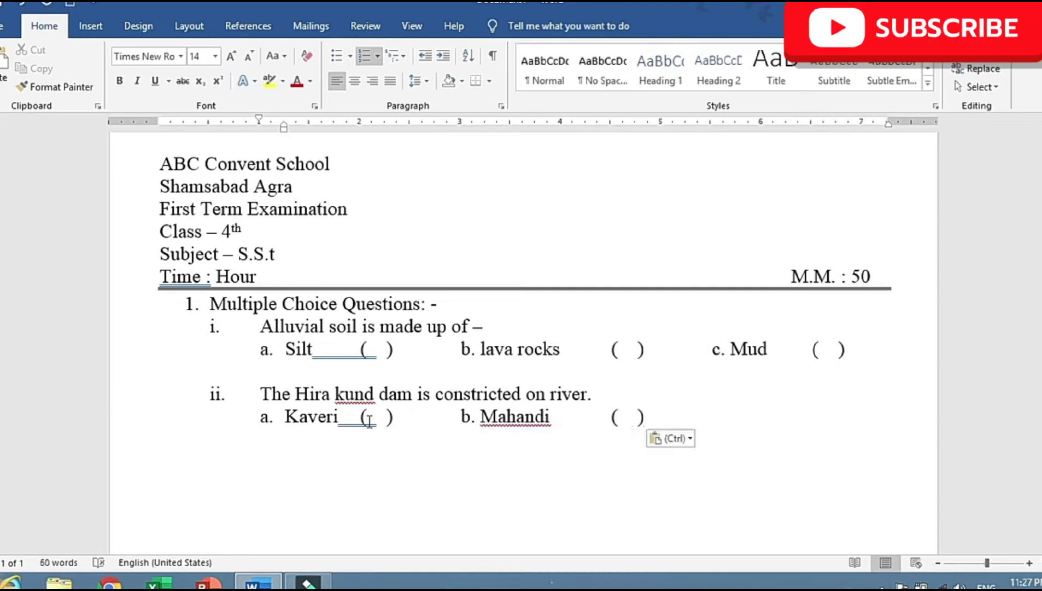
key("Escape")
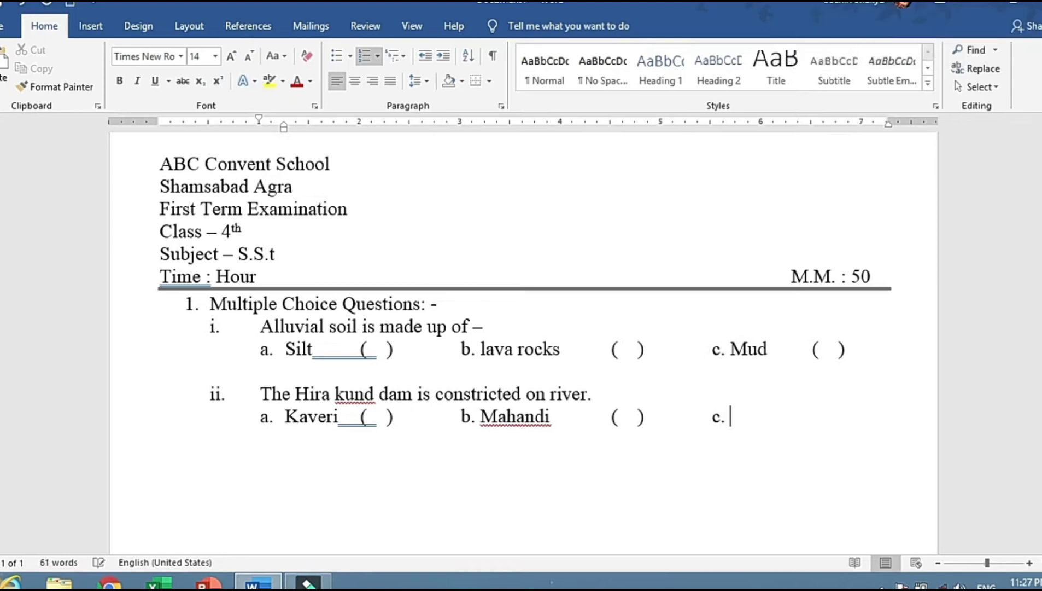
type("Yamun")
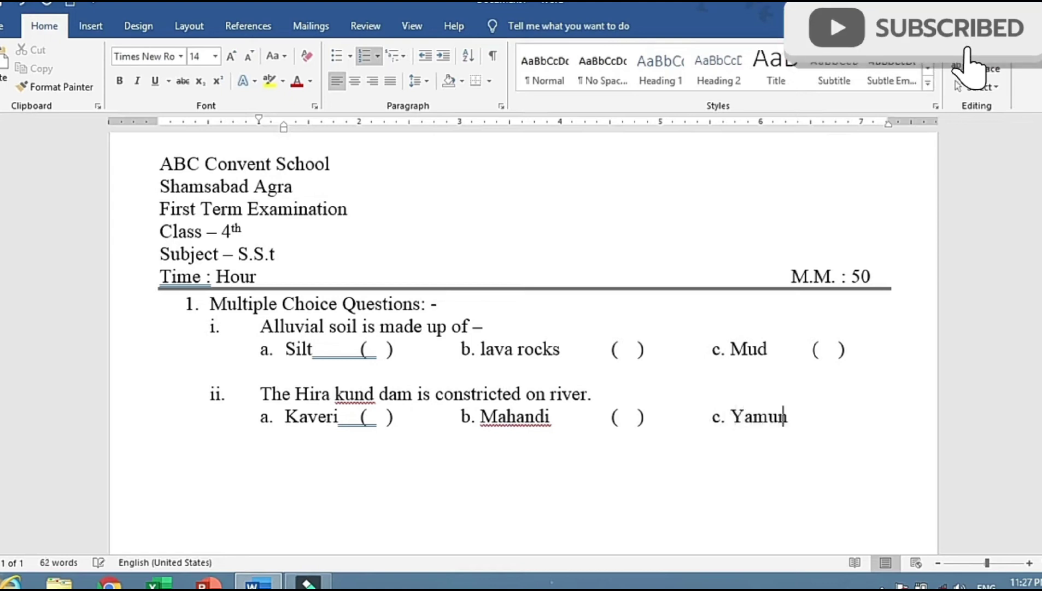
type("a")
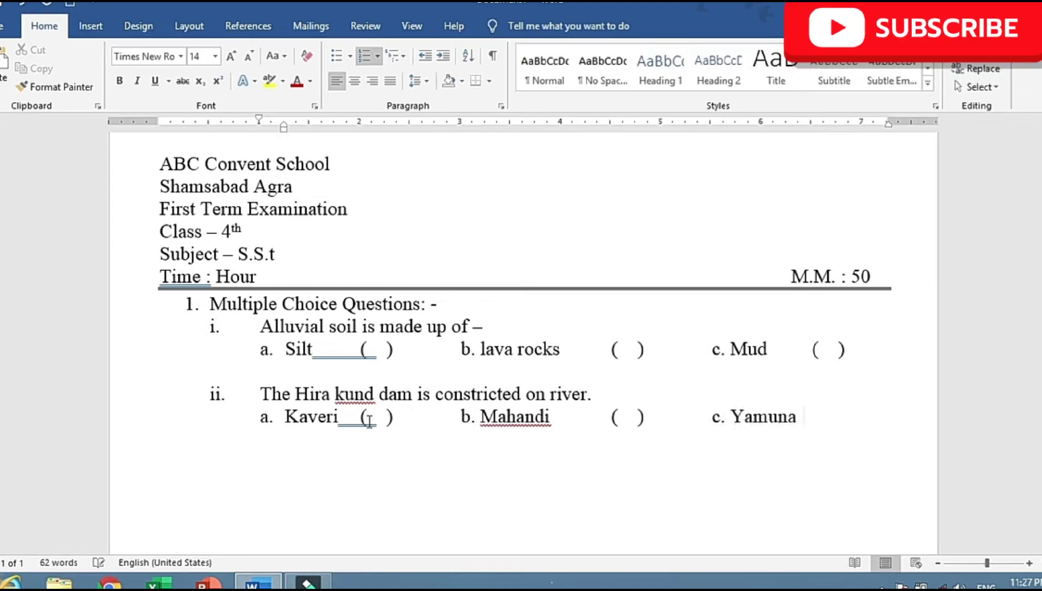
key("ctrl+v")
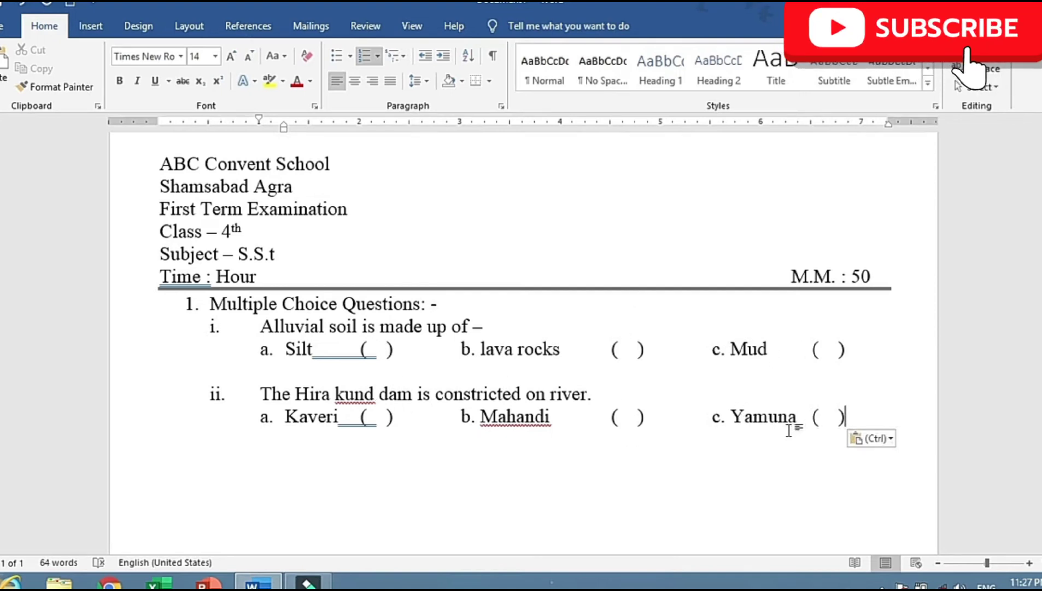
key("Return")
key("BackSpace")
key("BackSpace")
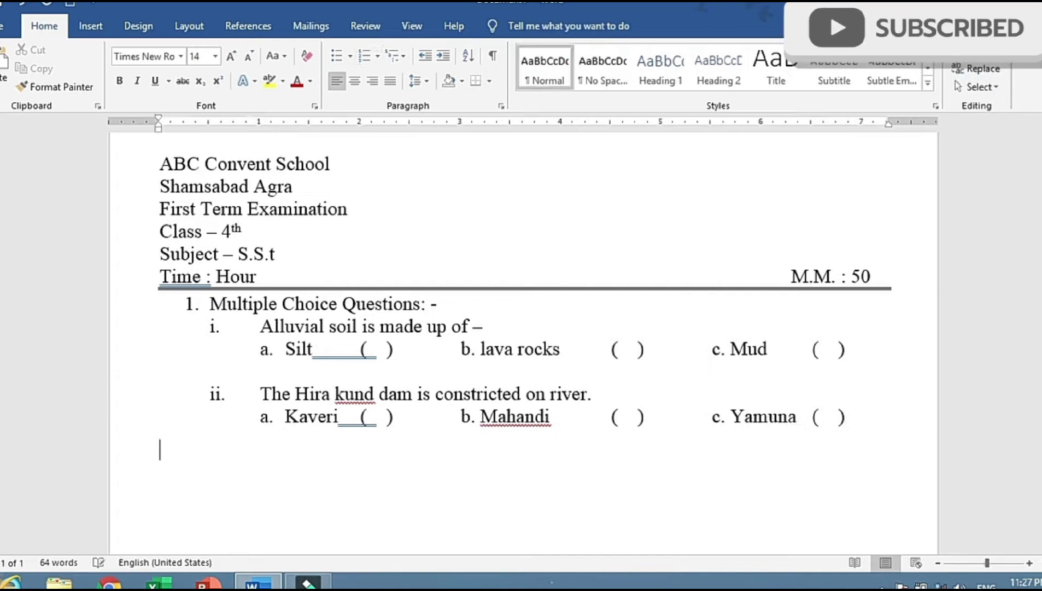
- Type question iii, 'Black soil is mostly found in –', and clear numbering on the next line
type("iii.")
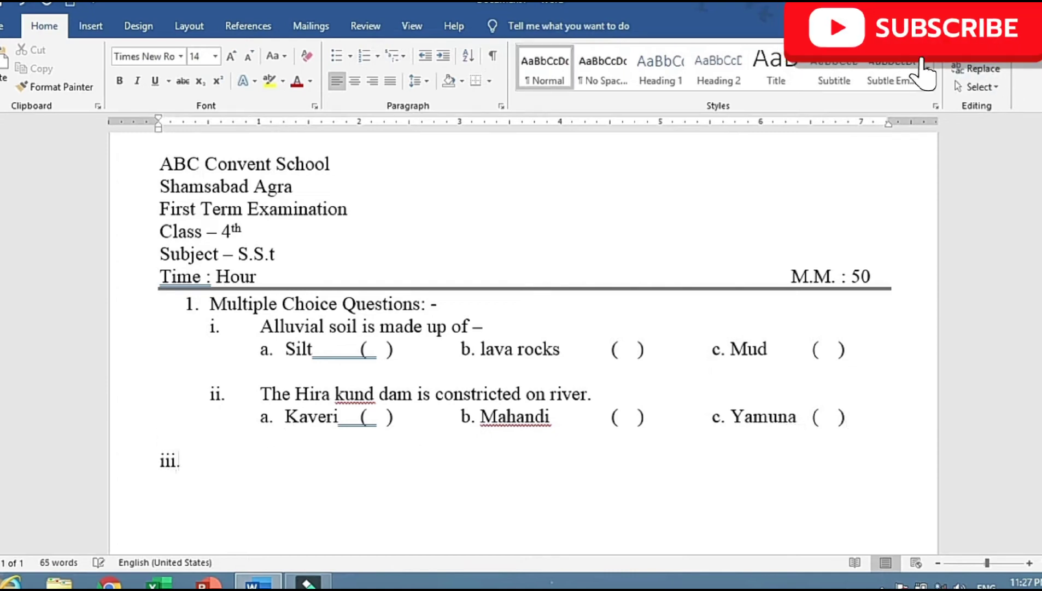
key("Tab")
type("B")
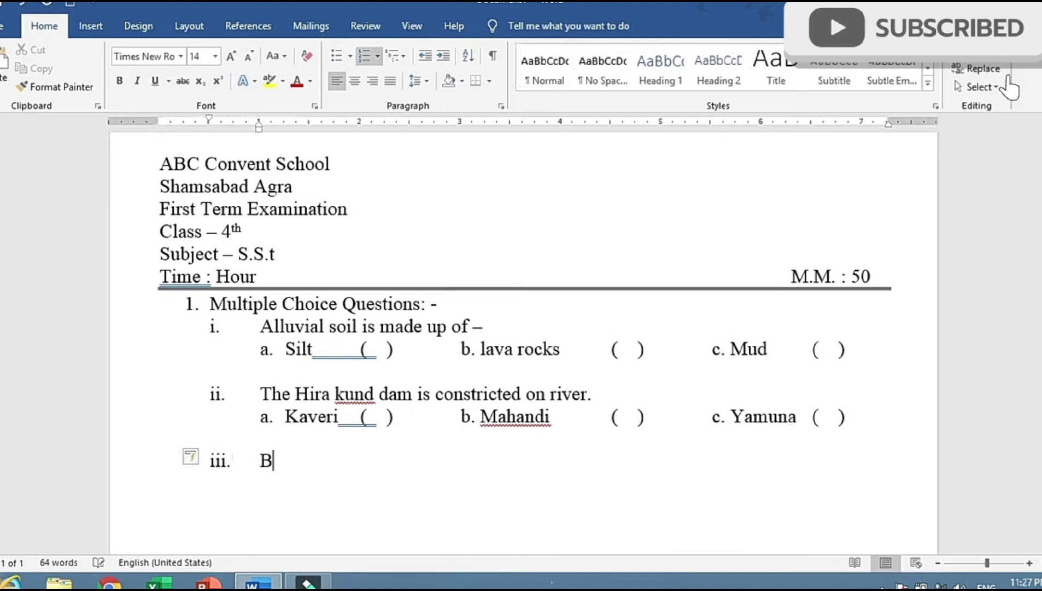
type("lack ")
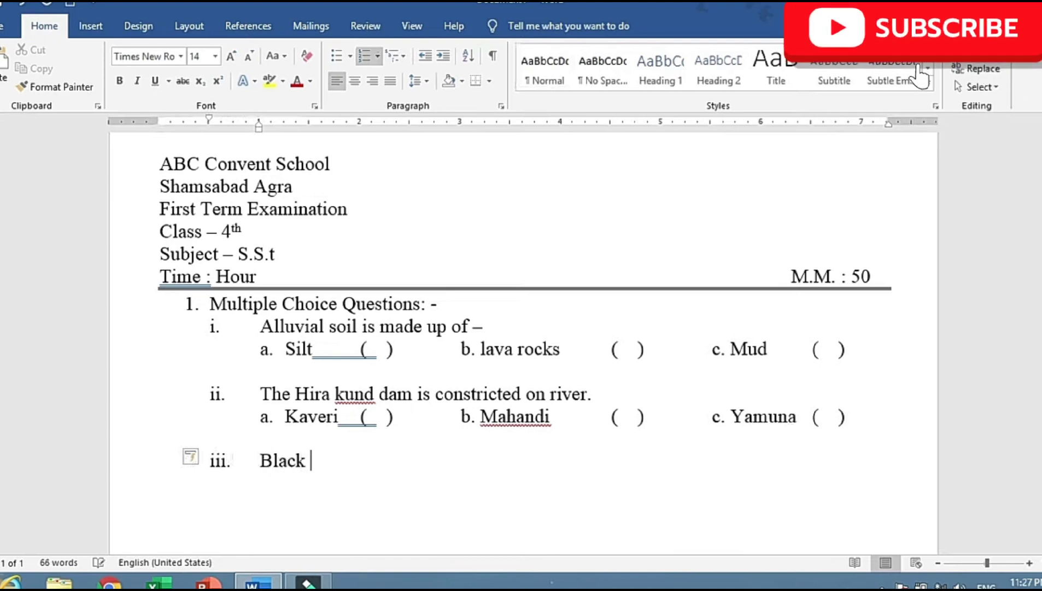
type("soil is m")
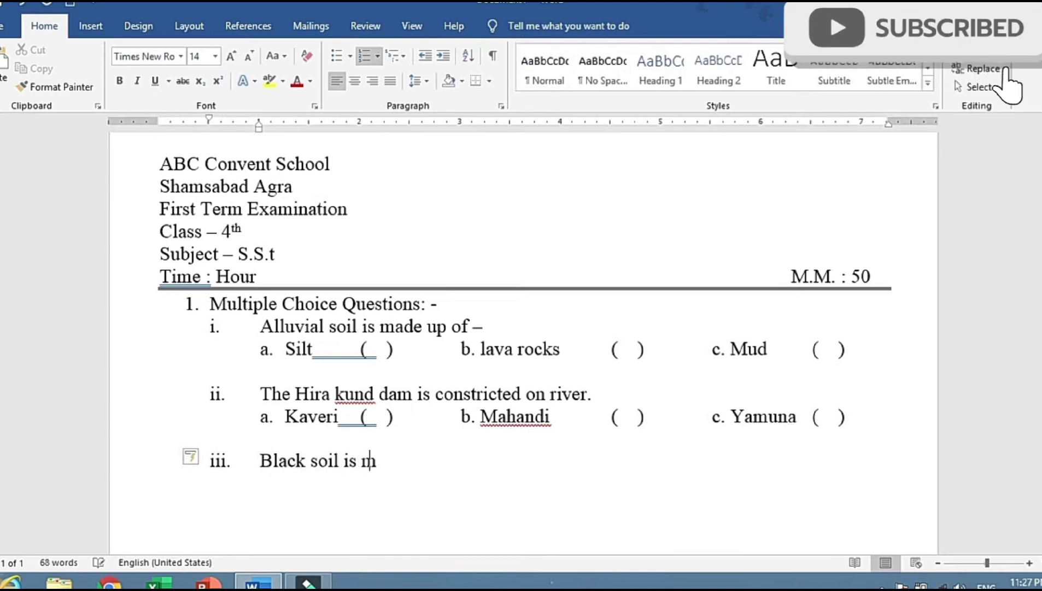
type("on")
type("stly")
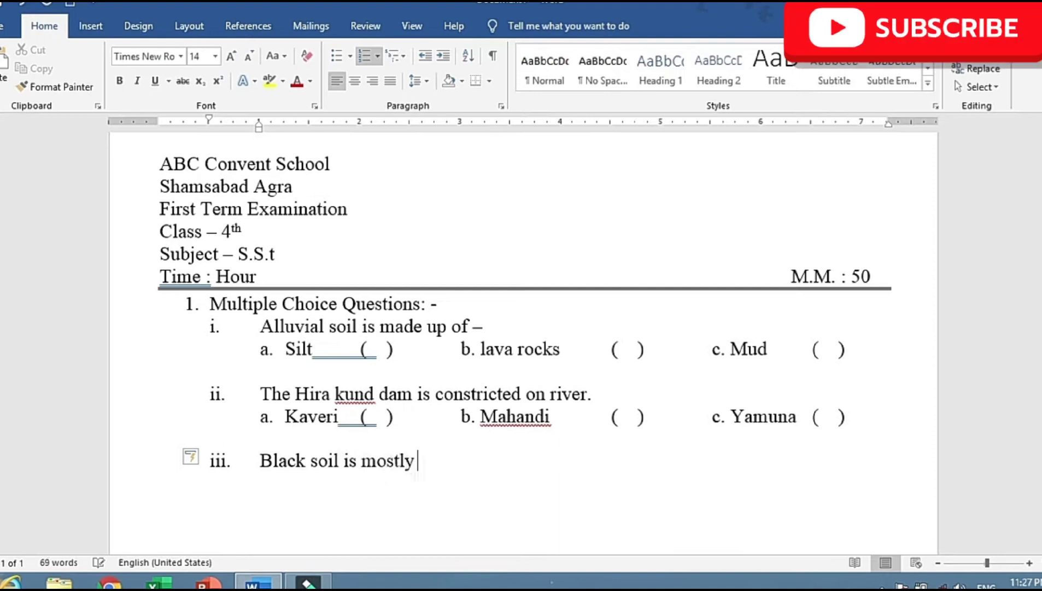
type("found")
type("in")
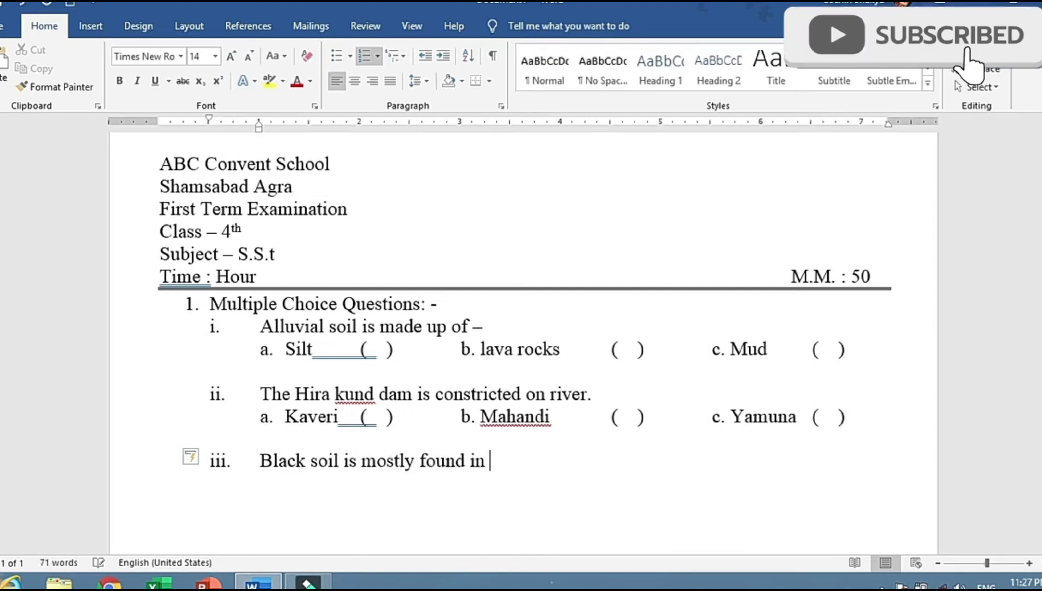
type(" -")
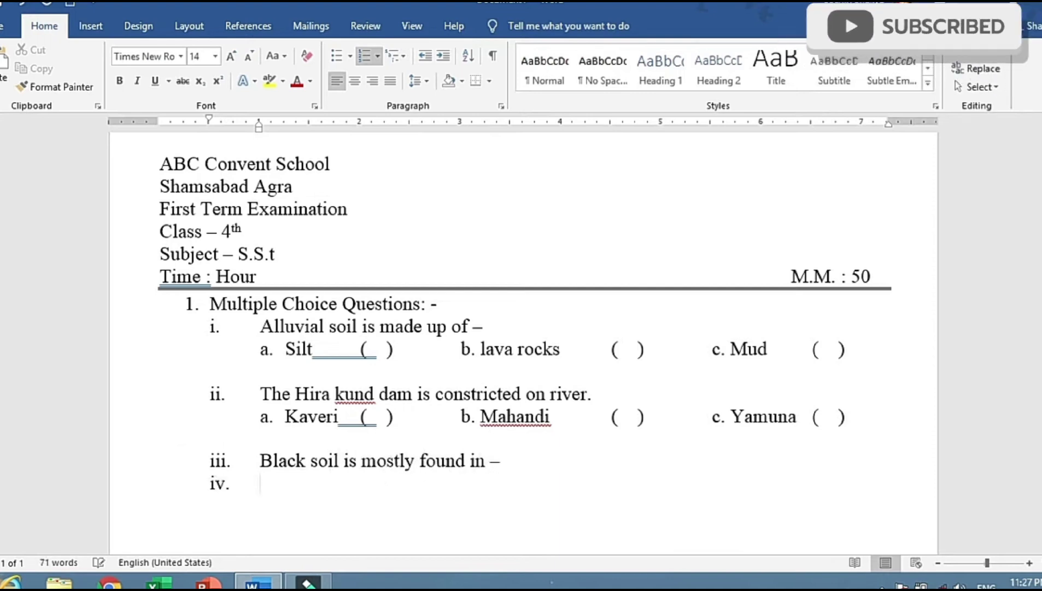
key("BackSpace")
- Add options a. Kerala, b. Karnataka and c. Maharashtra, each followed by ( ) brackets
type(". Ke")
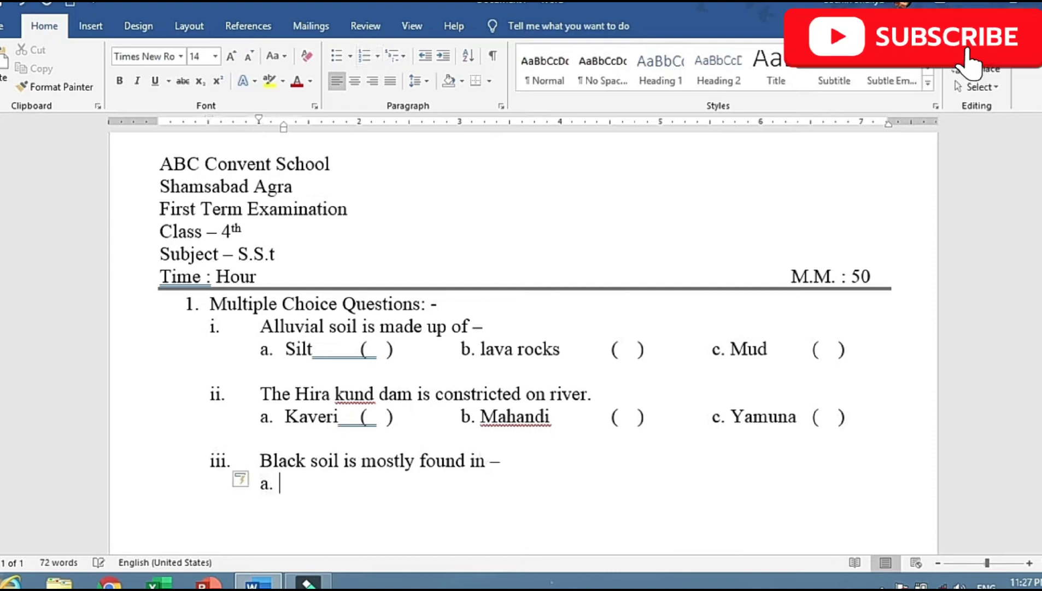
type("ra")
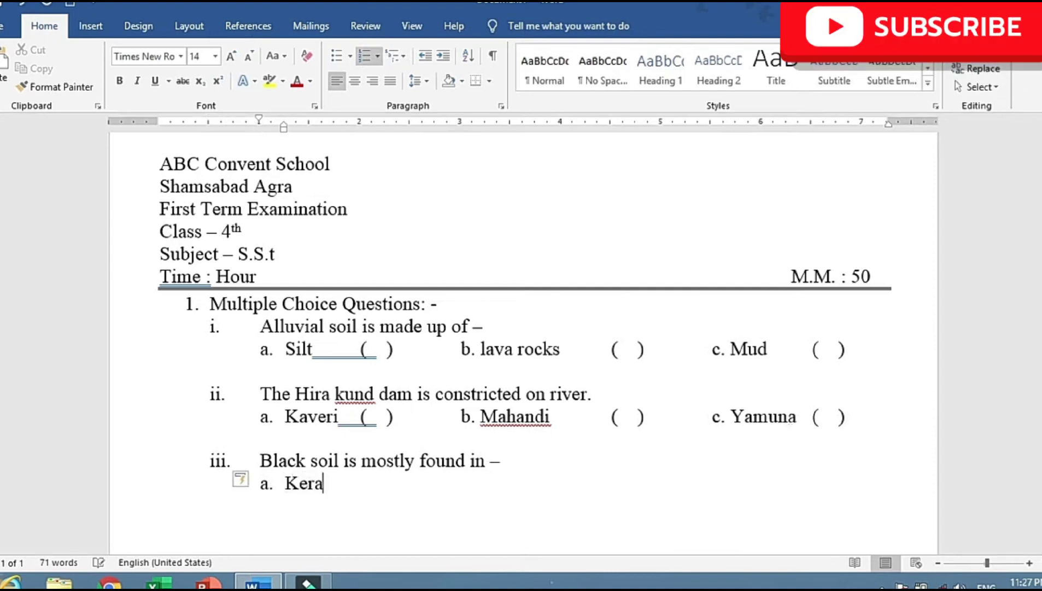
type("la")
key("ctrl+v")
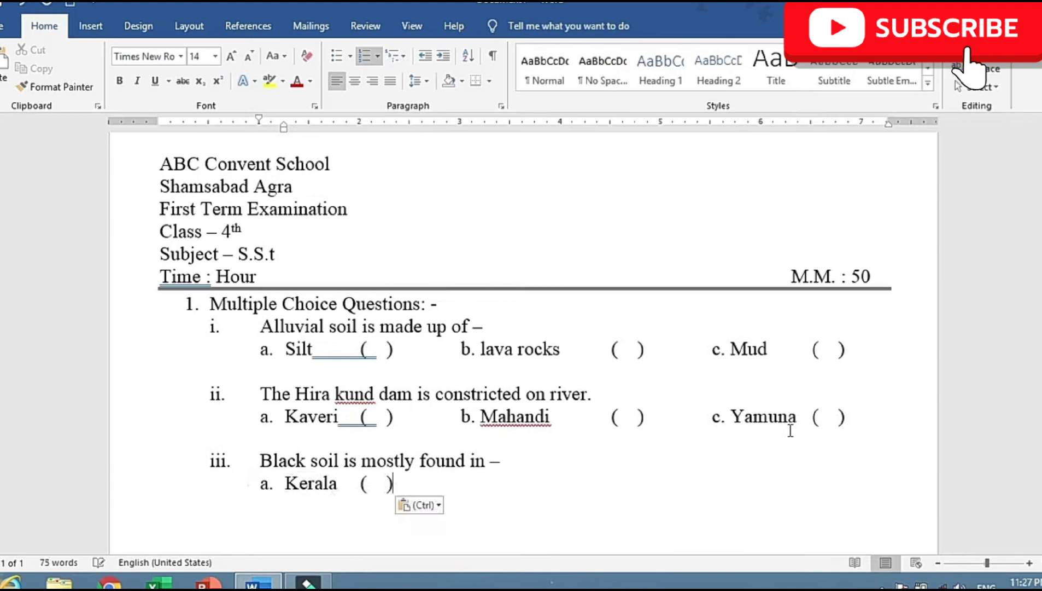
key("Tab")
key("Tab")
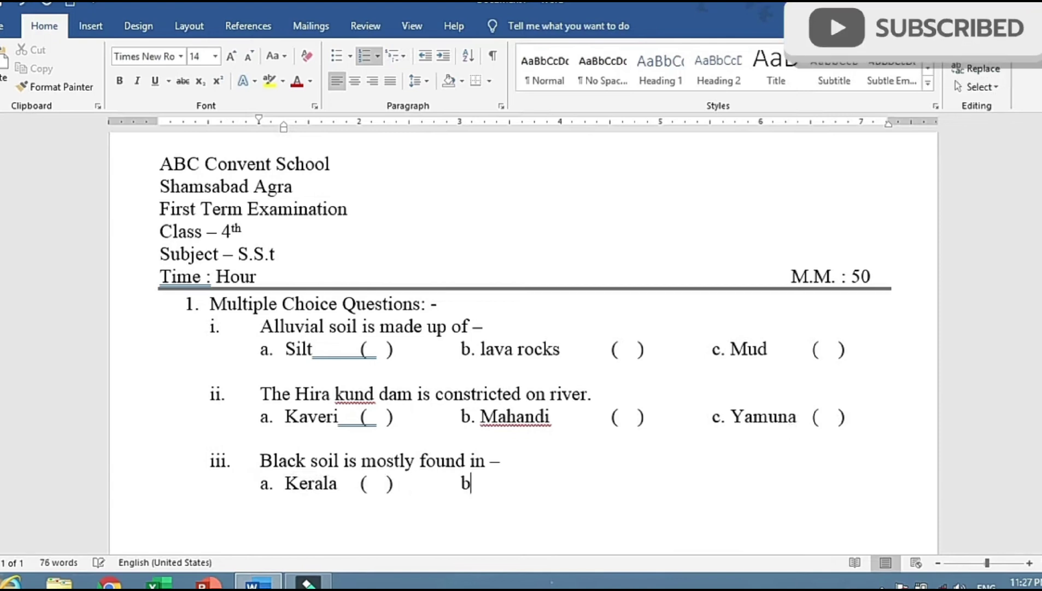
type(". ")
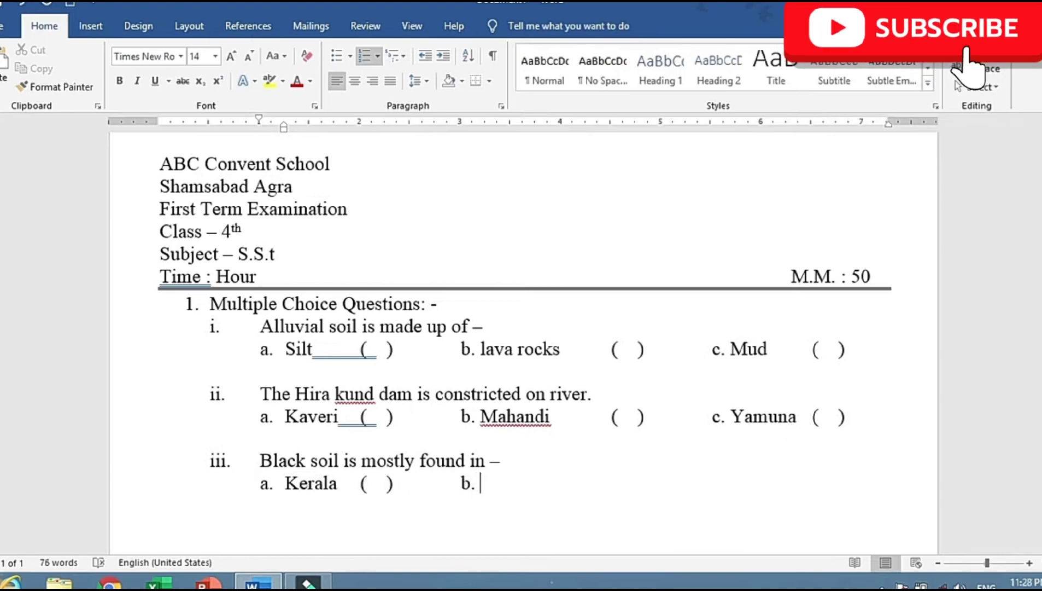
type("Karnataka")
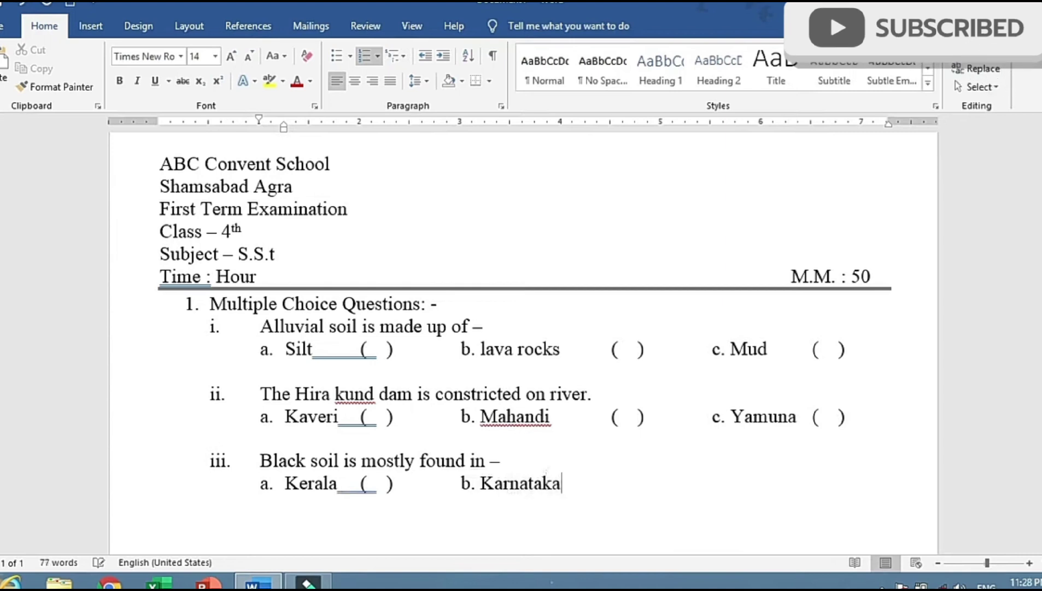
key("Tab")
key("ctrl+v")
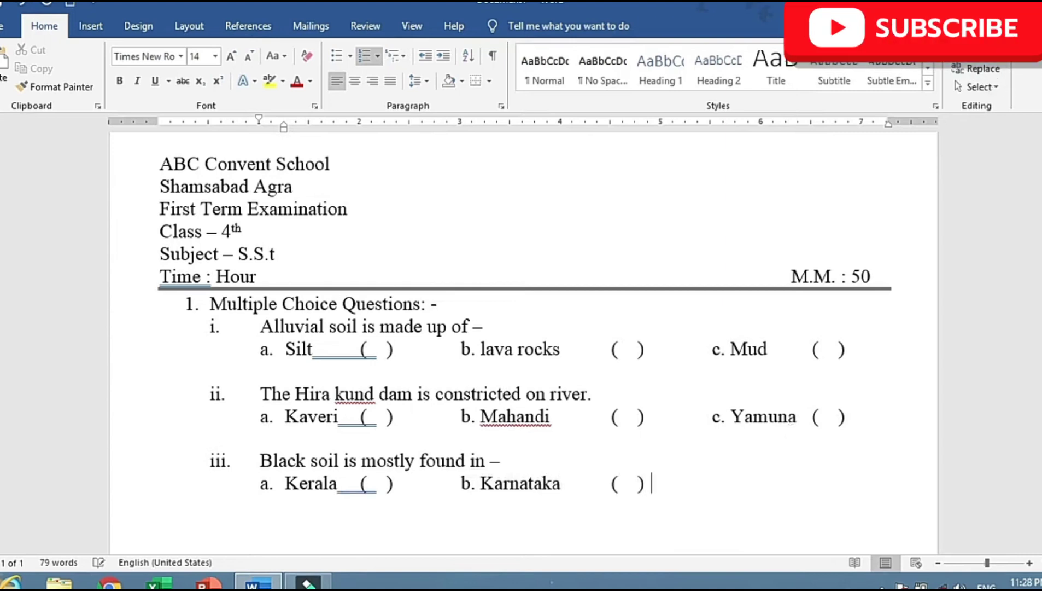
key("Tab")
type(". Ma")
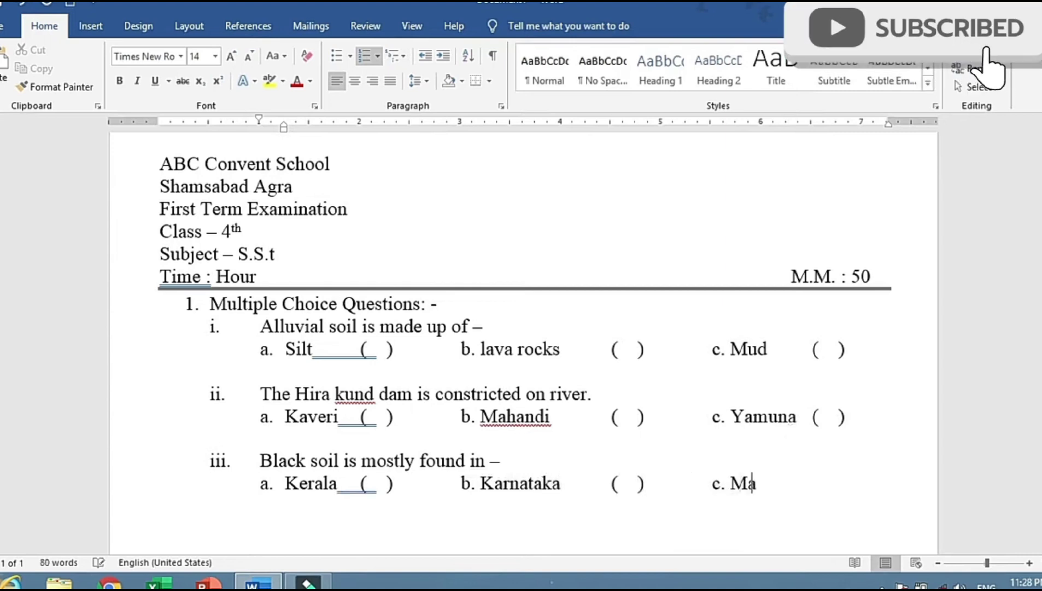
type("harashtra")
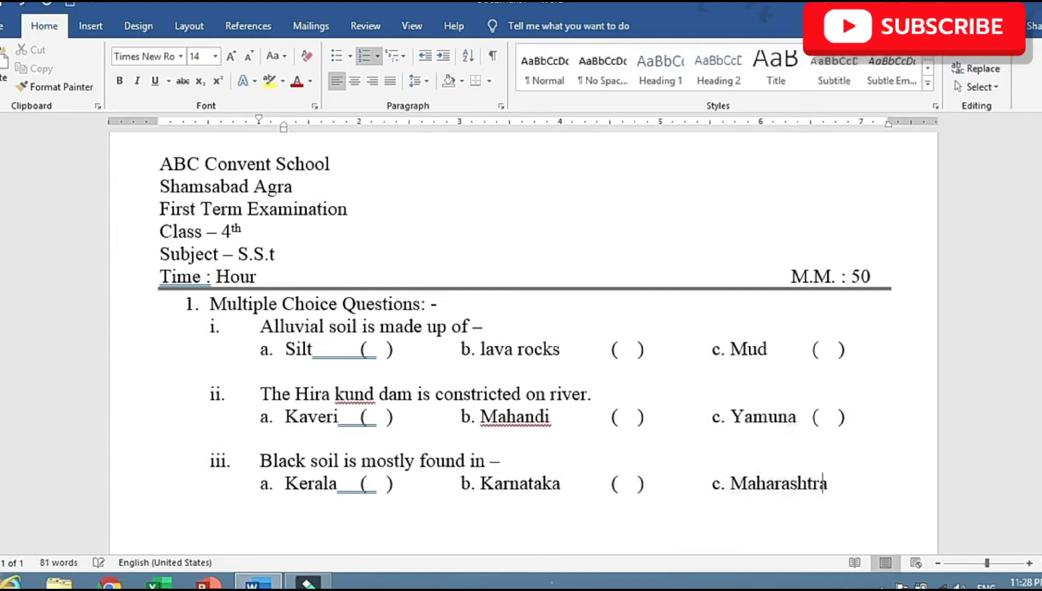
key("Tab")
key("BackSpace")
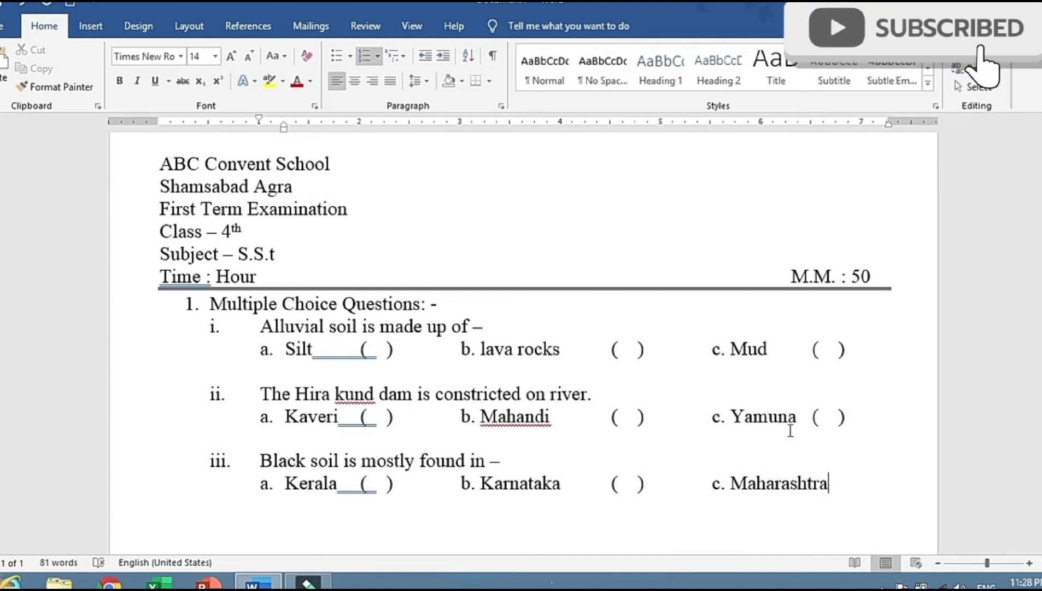
key("ctrl+v")
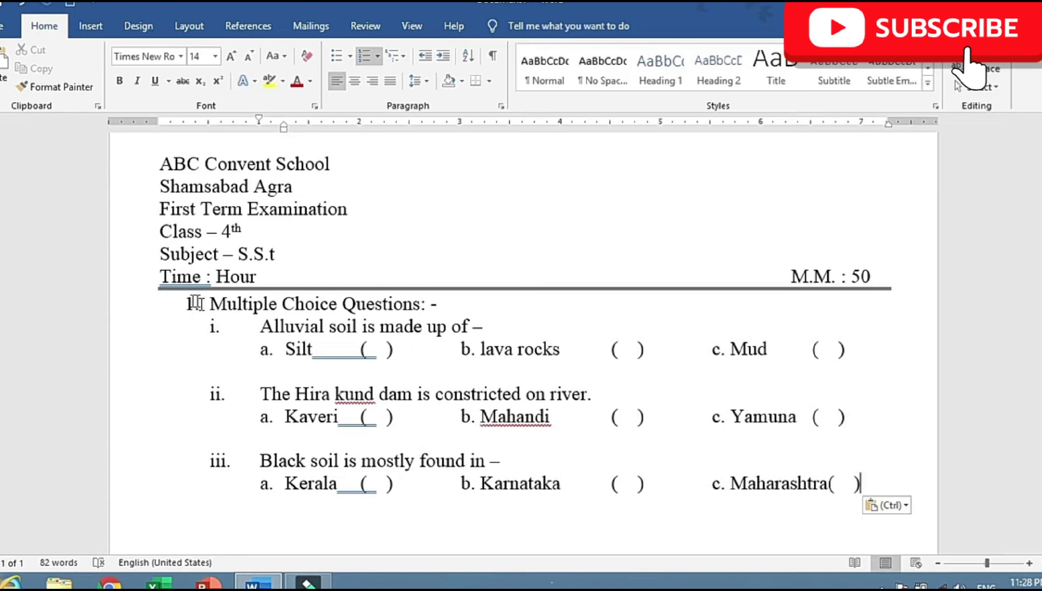
- Add the heading '2. Fill in the blanks: -' below question iii with roman sub-item i. beneath it
scroll(431, 386, "down", 2)
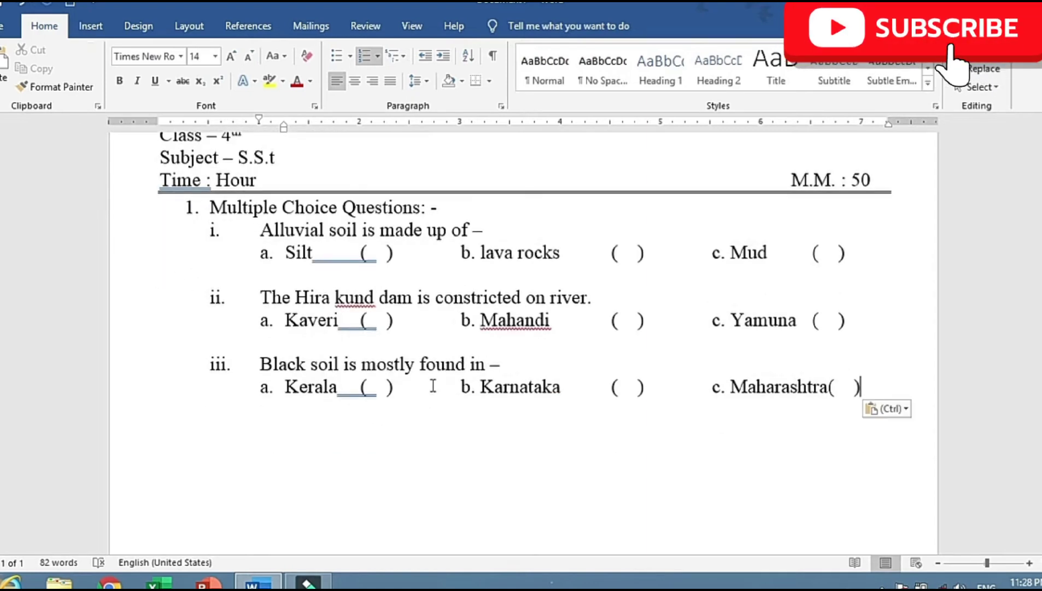
key("Return")
key("BackSpace")
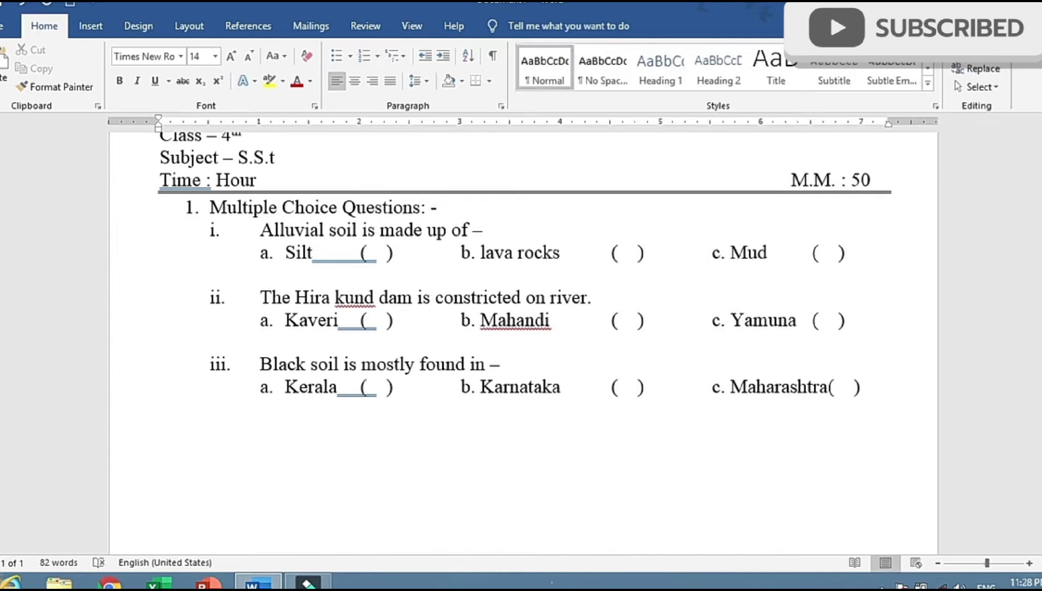
type("2.")
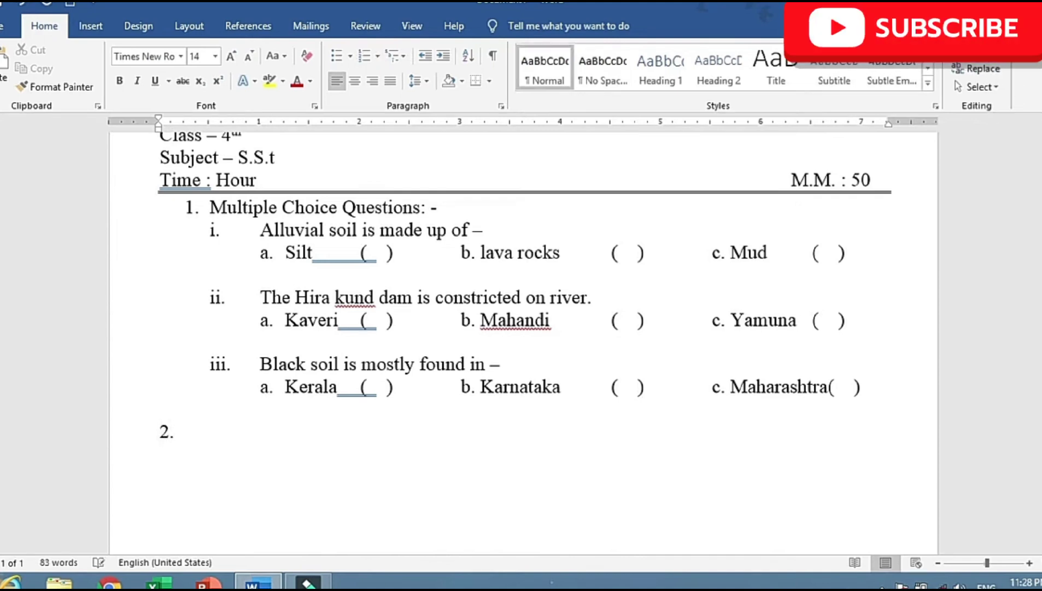
type(" F")
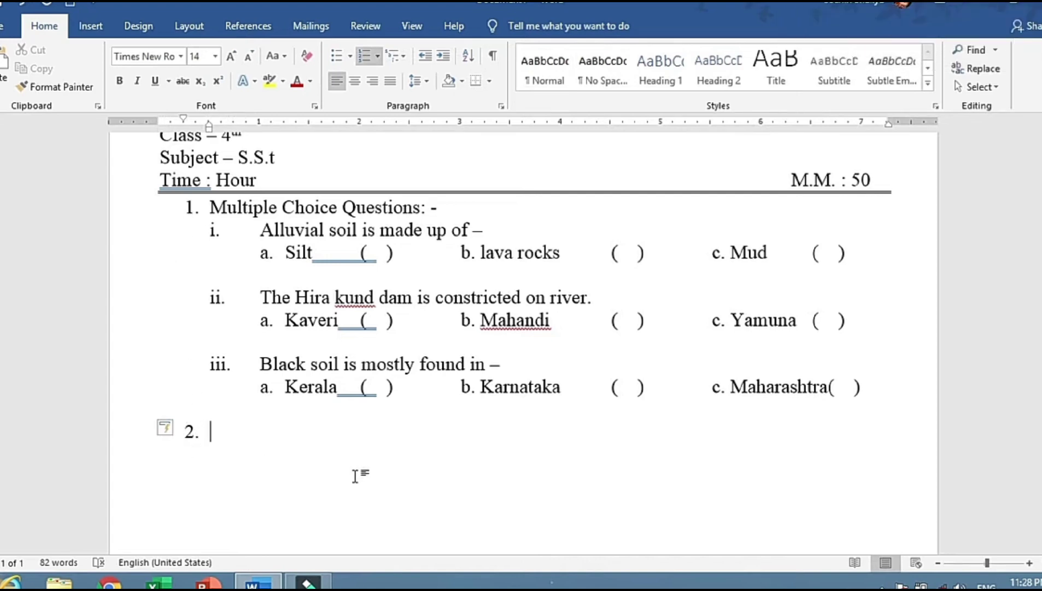
type("ill")
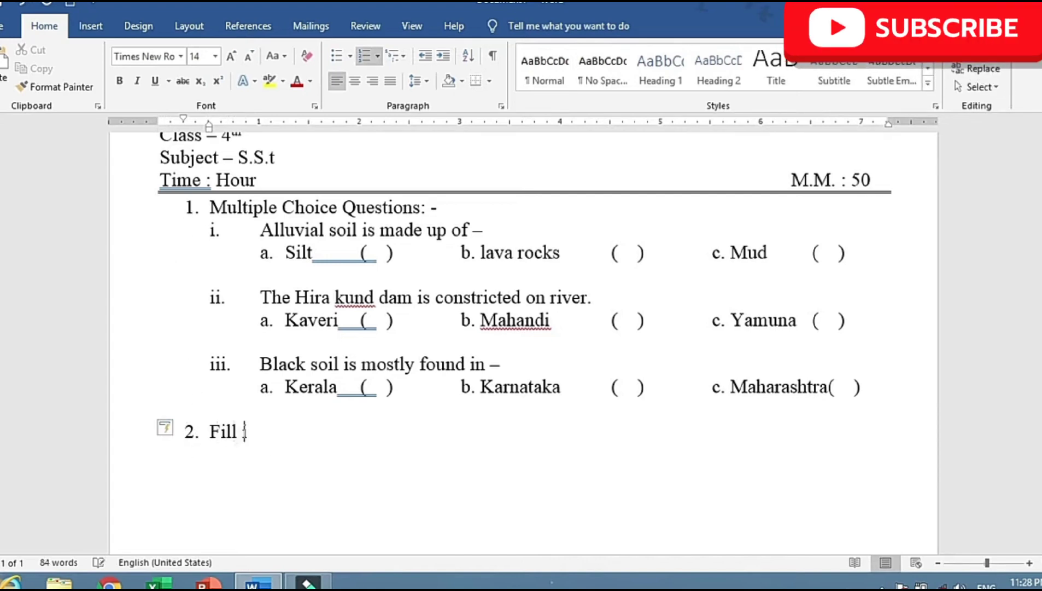
type(" in the blanks")
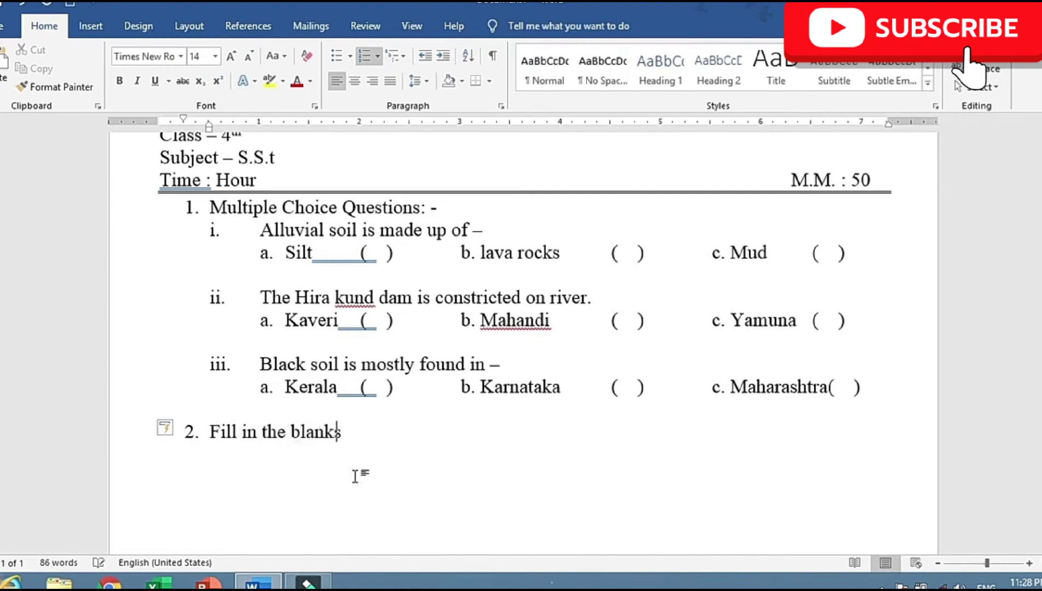
type(": -")
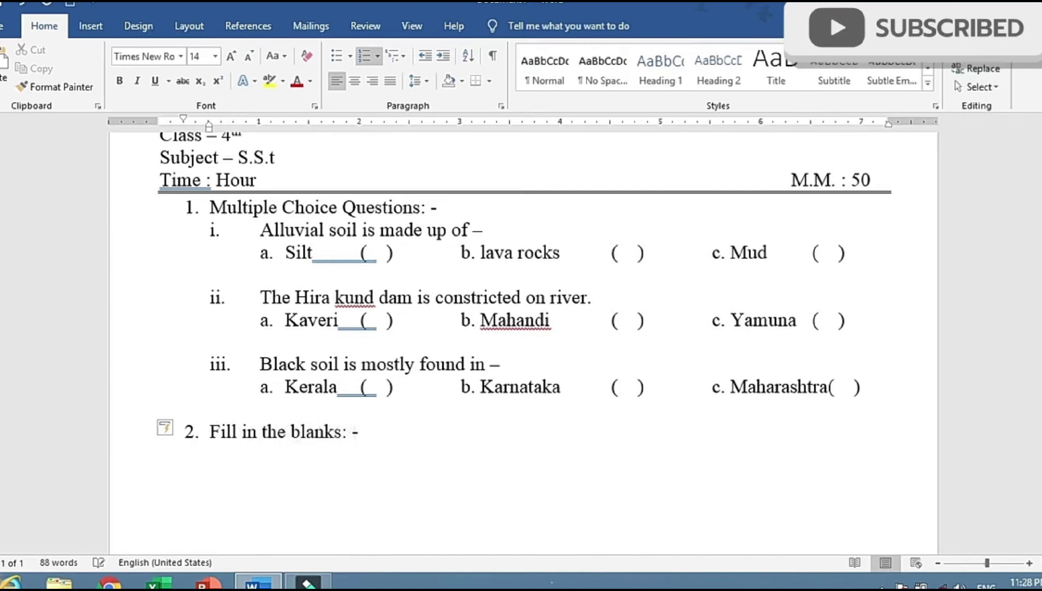
key("Return")
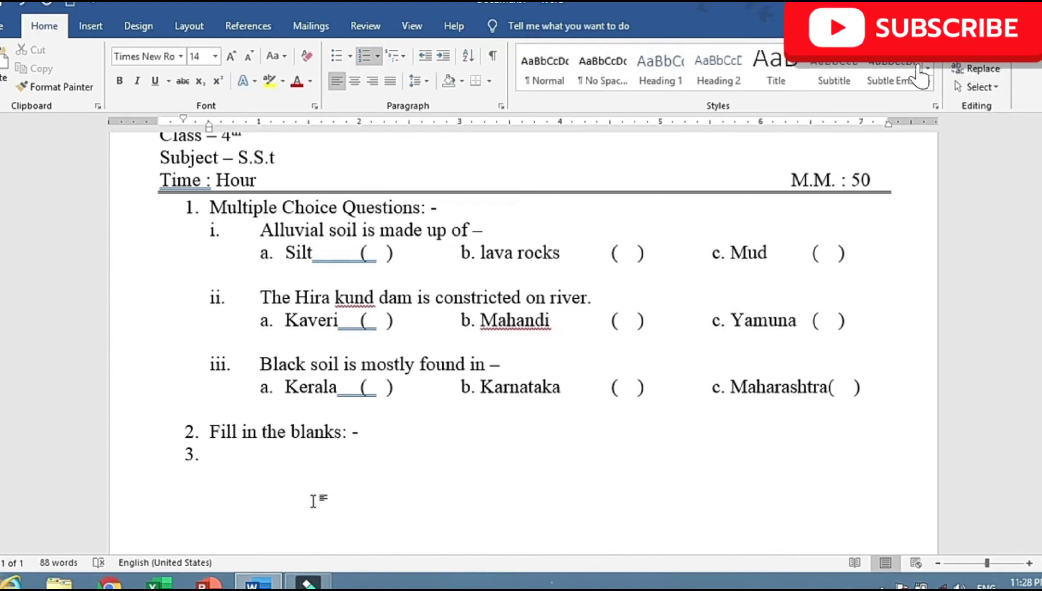
type("i.")
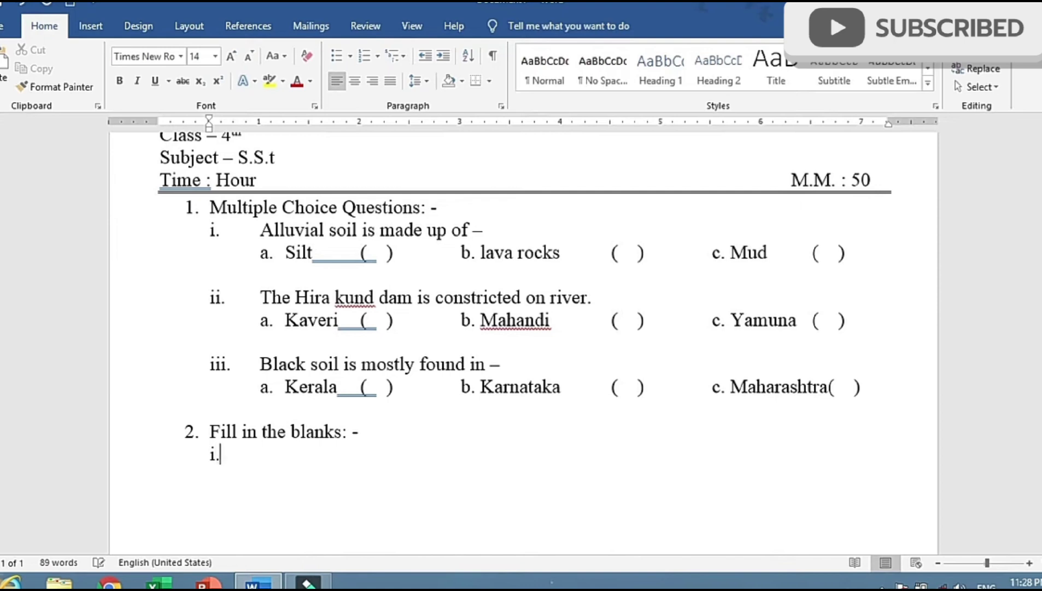
key("space")
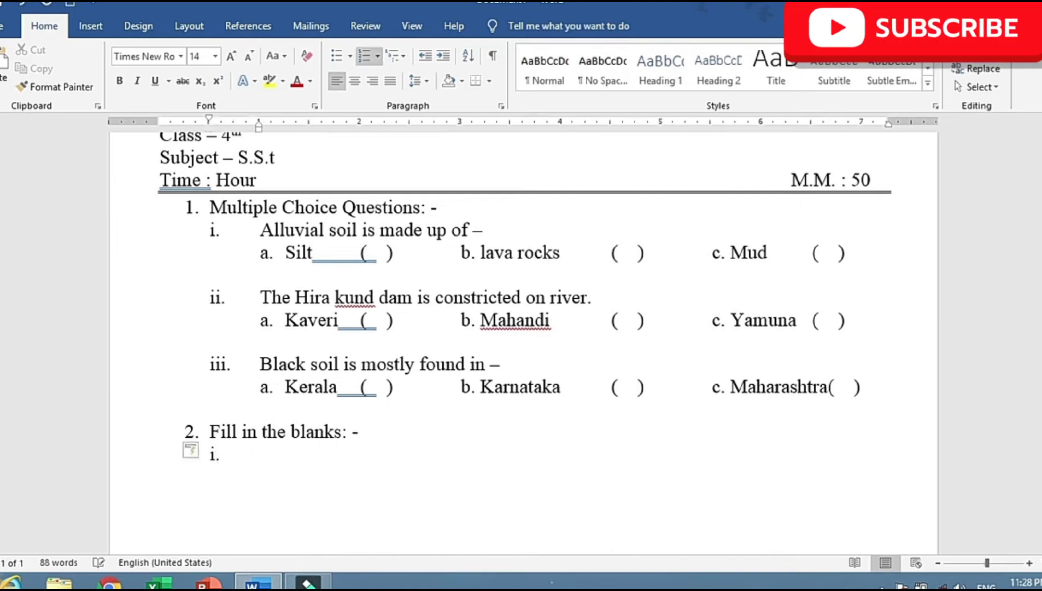
- Type item i as 'In the source of water ________ soil of found.' using an underscore blank
type("In")
type("e")
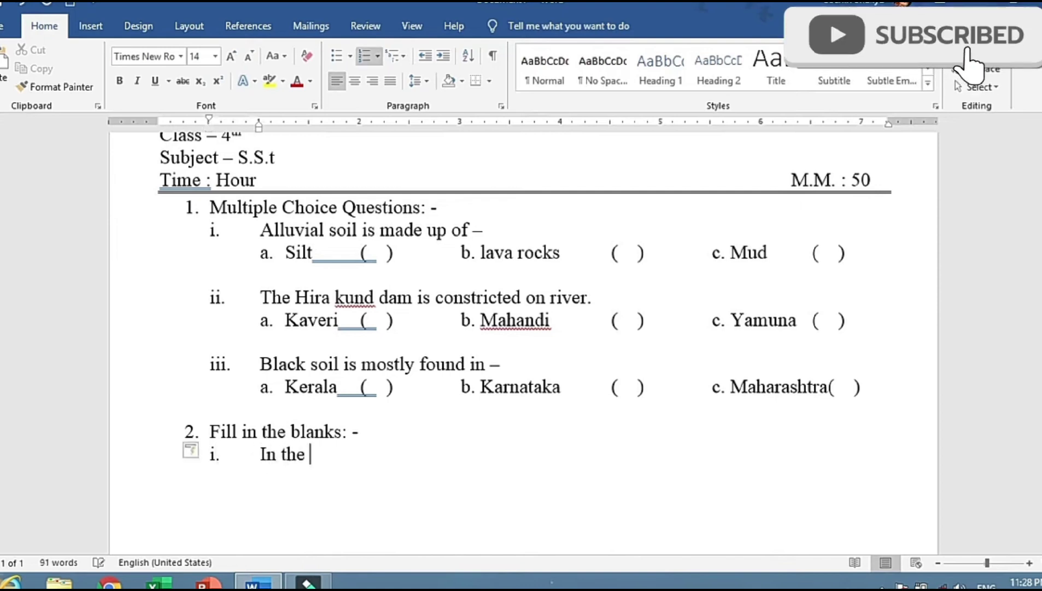
type(" sour")
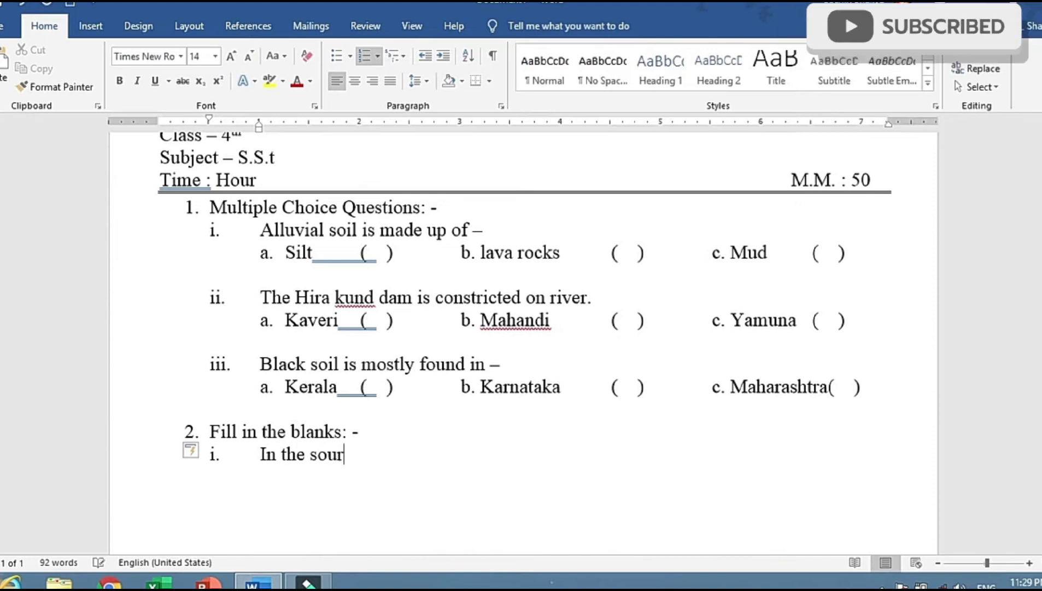
type("ce of water ")
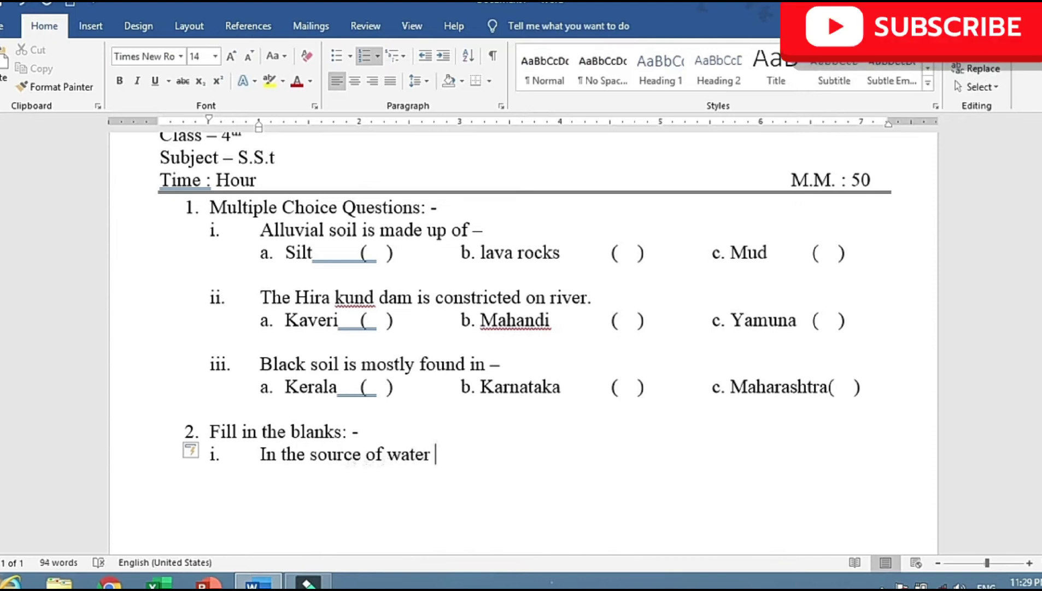
type("..")
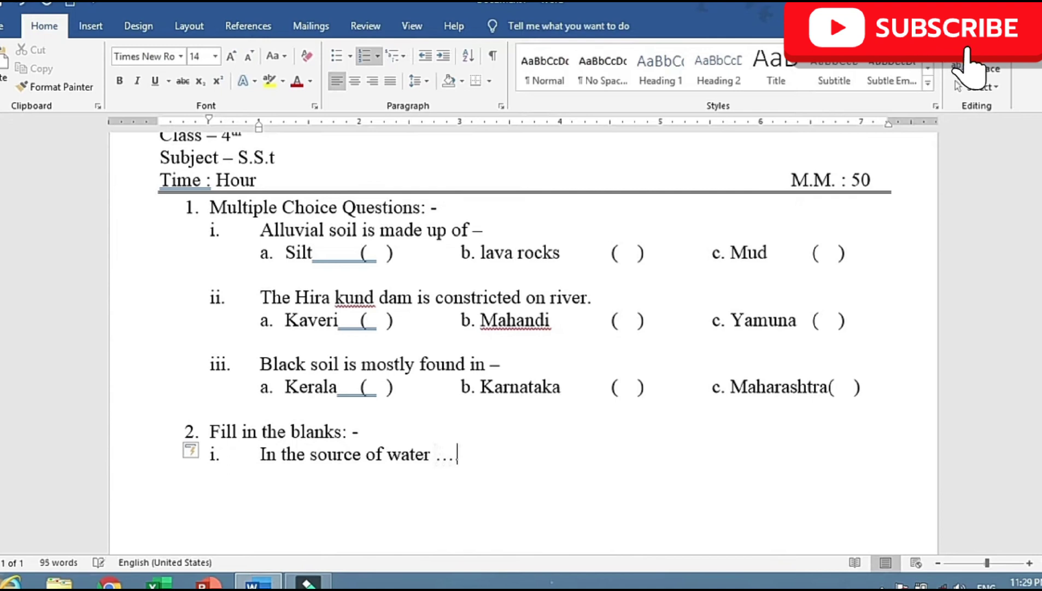
key("BackSpace")
key("BackSpace")
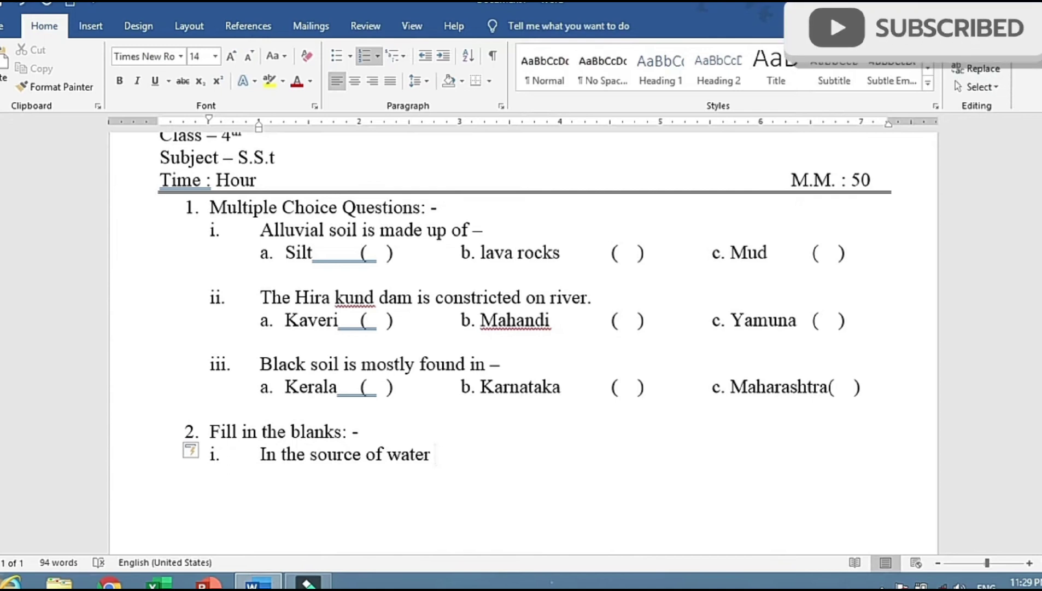
type("_______")
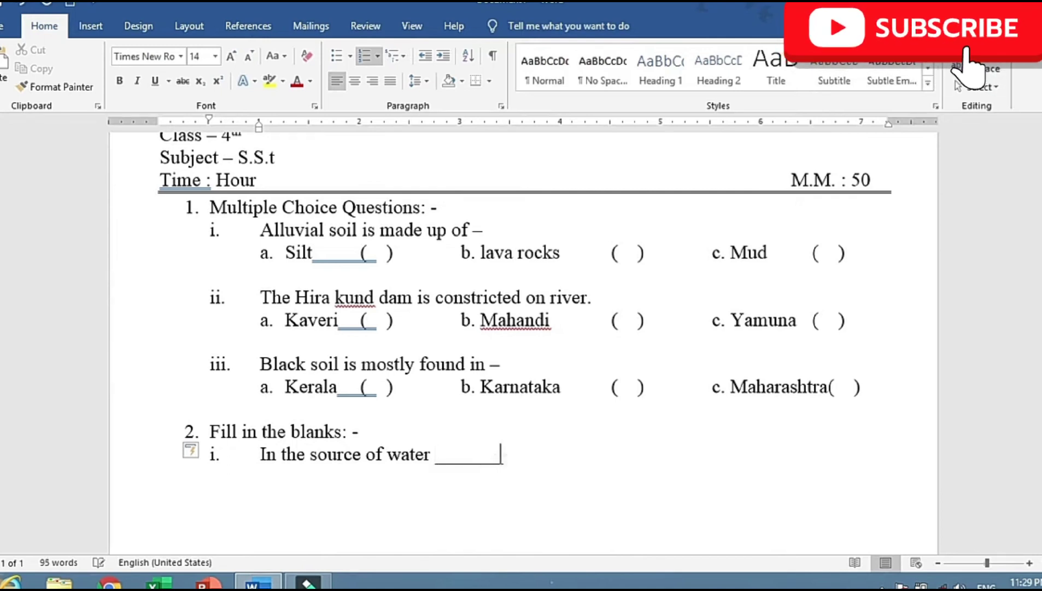
type("__")
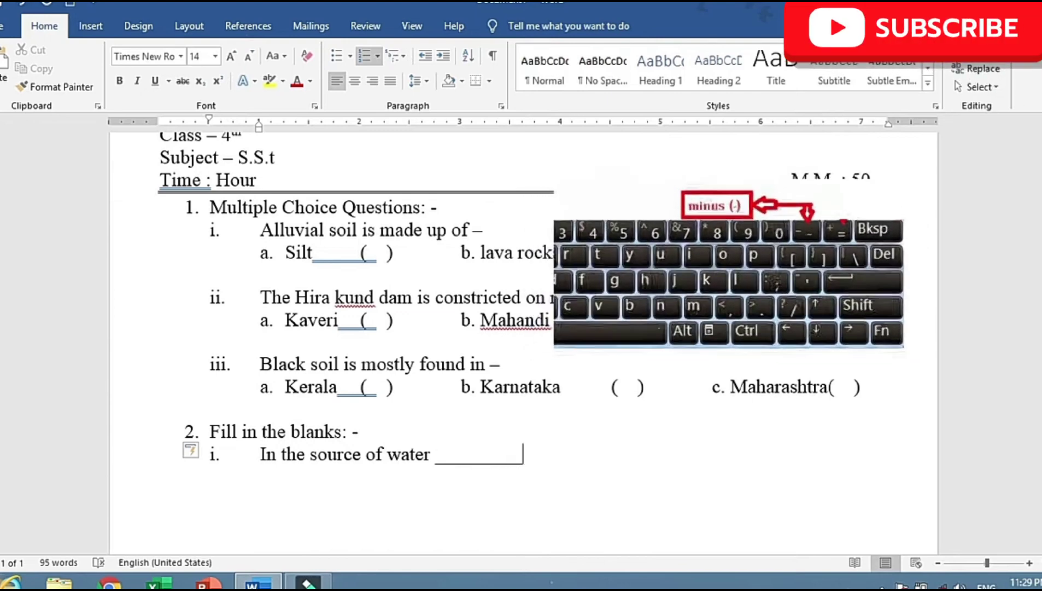
key("shift+Left")
key("shift+Left")
key("shift+Left")
key("ctrl+c")
key("shift+Left")
key("shift+Left")
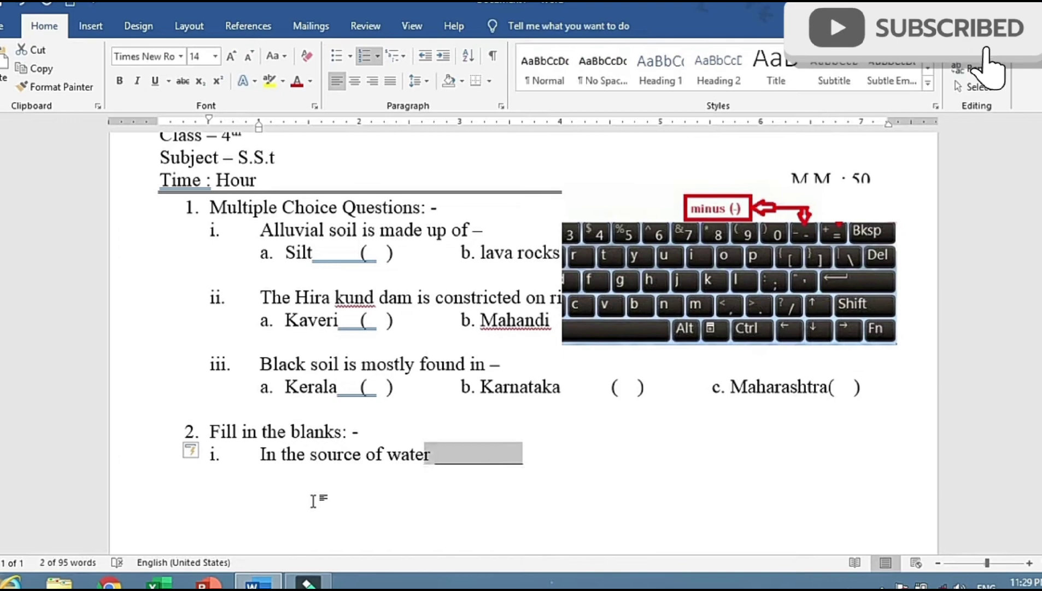
key("Right")
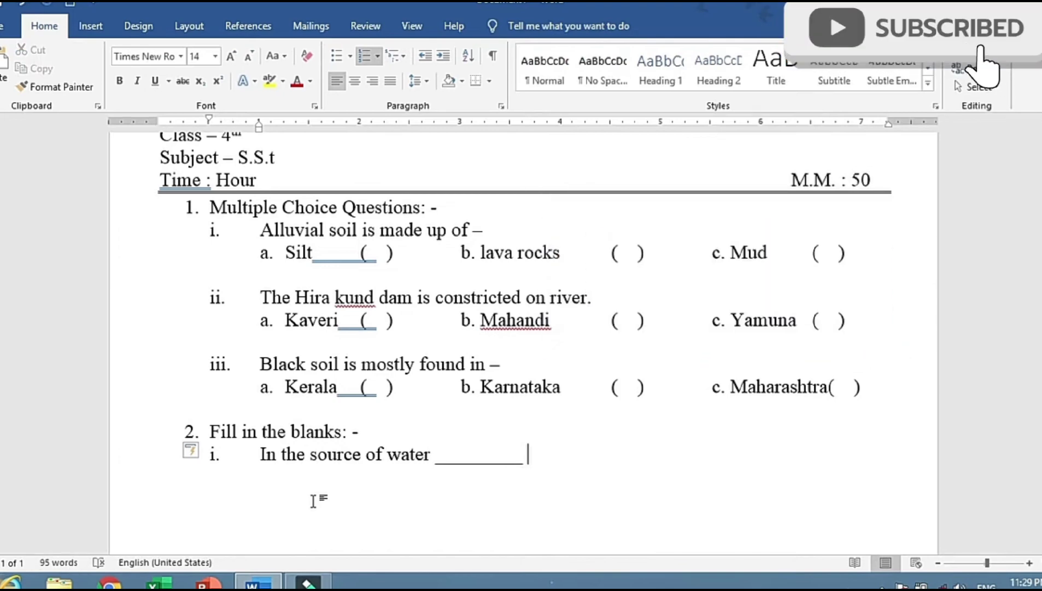
type("soil")
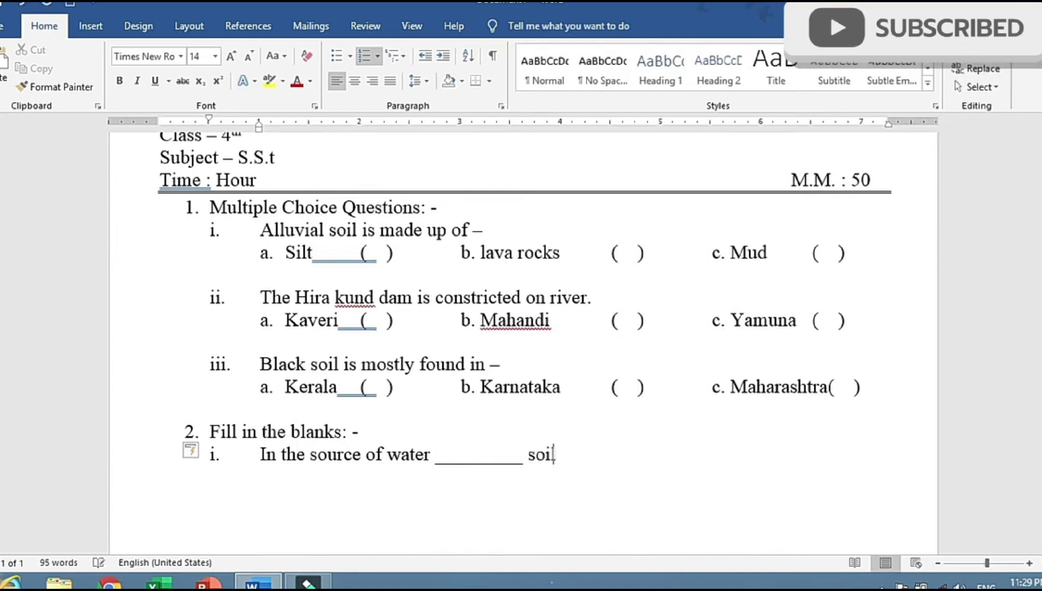
type(" of fo")
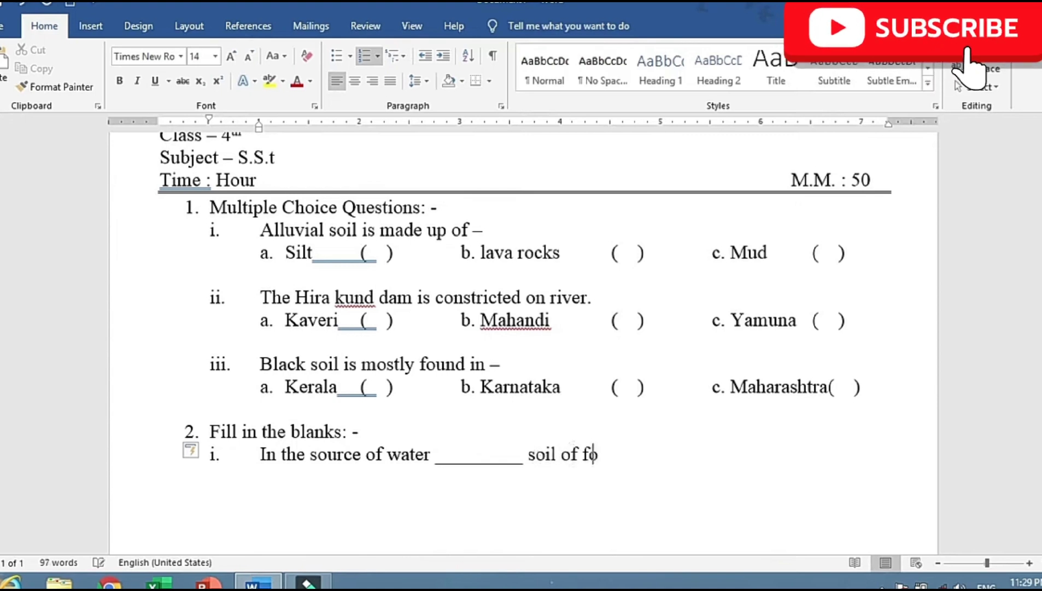
type("und.")
- Write item ii as 'Wood pulp is using for make _________.' with a pasted blank
key("Return")
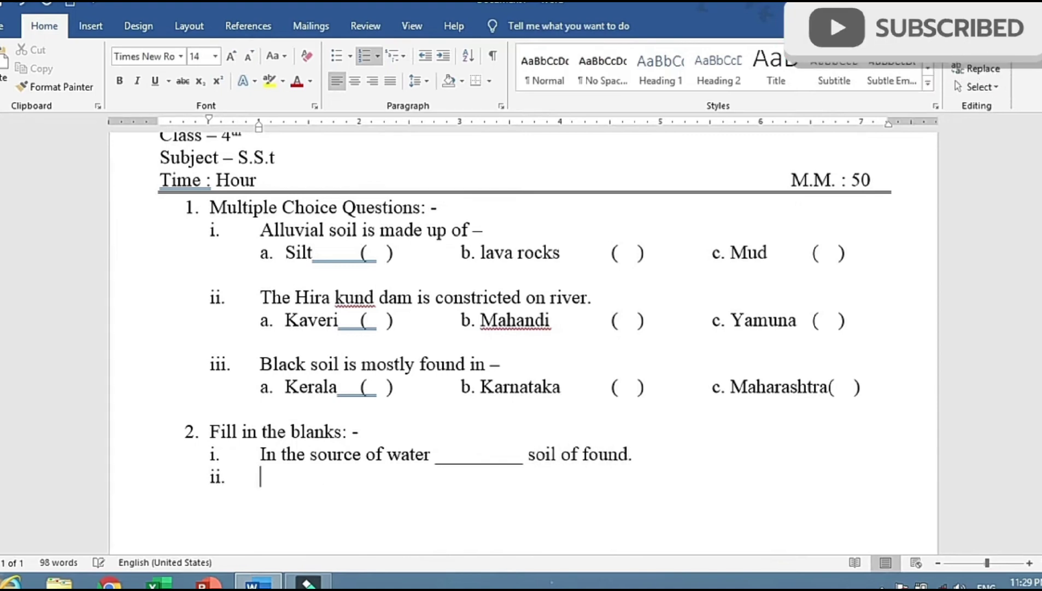
type("Th")
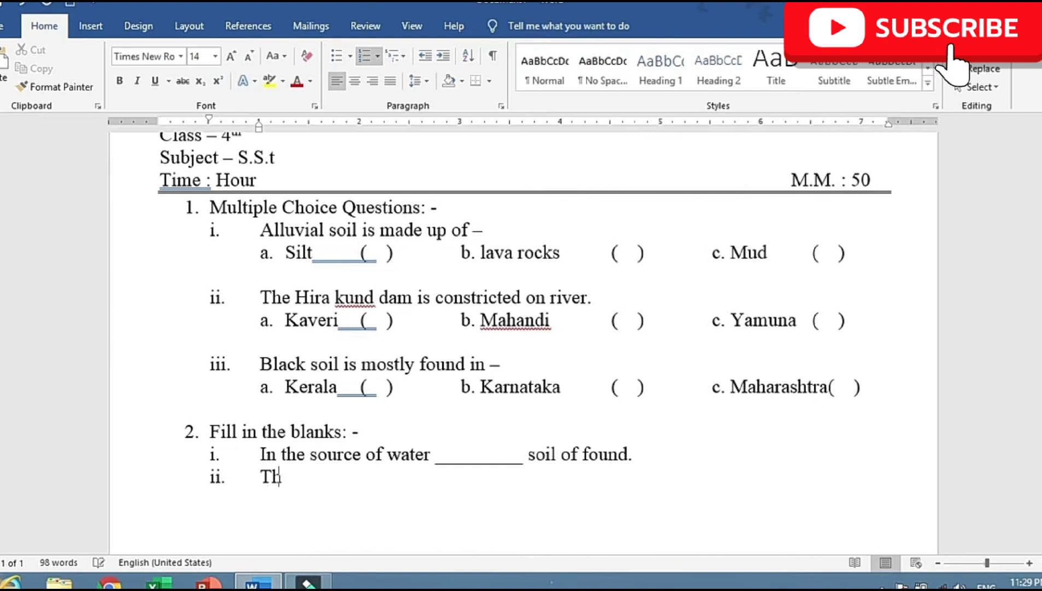
type("e")
key("BackSpace")
key("BackSpace")
key("BackSpace")
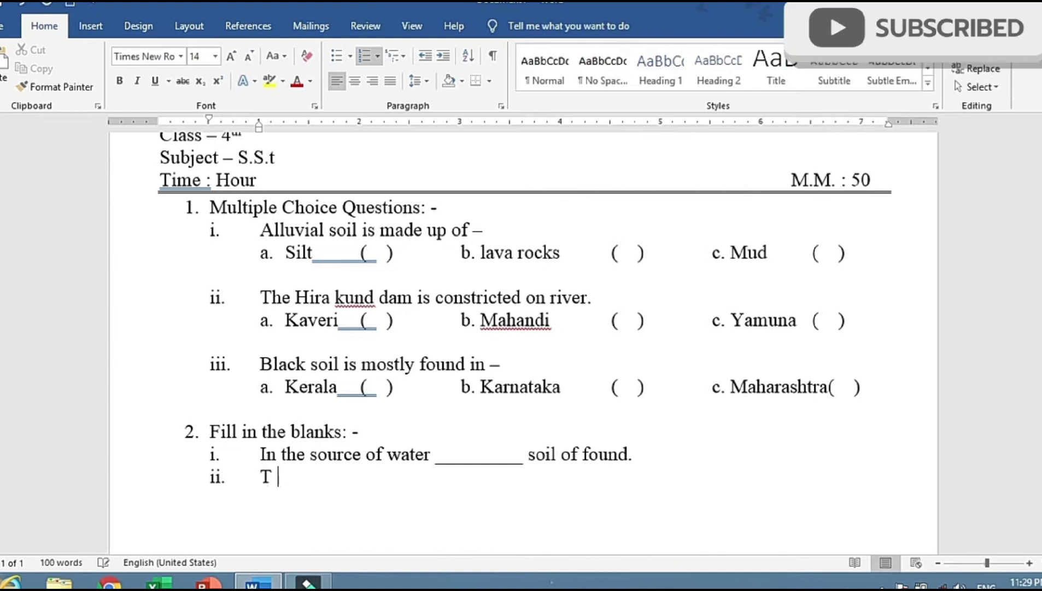
key("BackSpace")
type("Wood ")
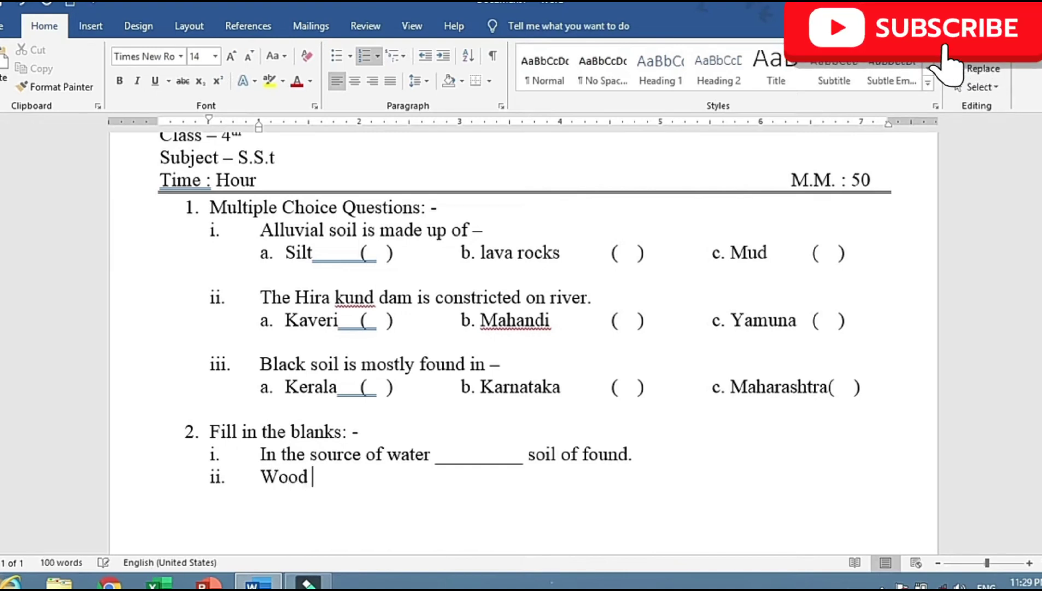
type("pp")
key("BackSpace")
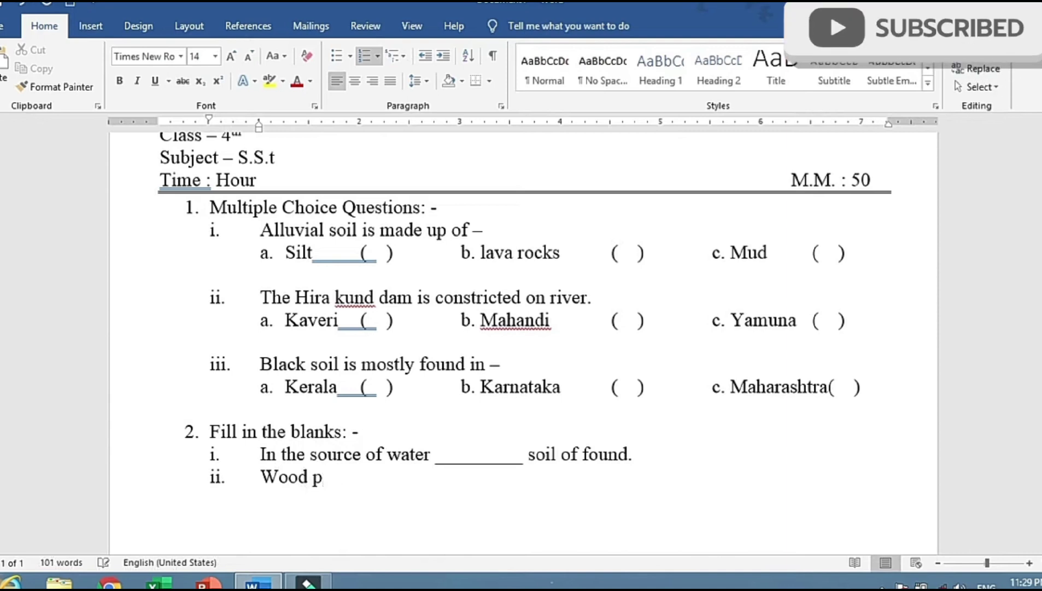
type("pl ")
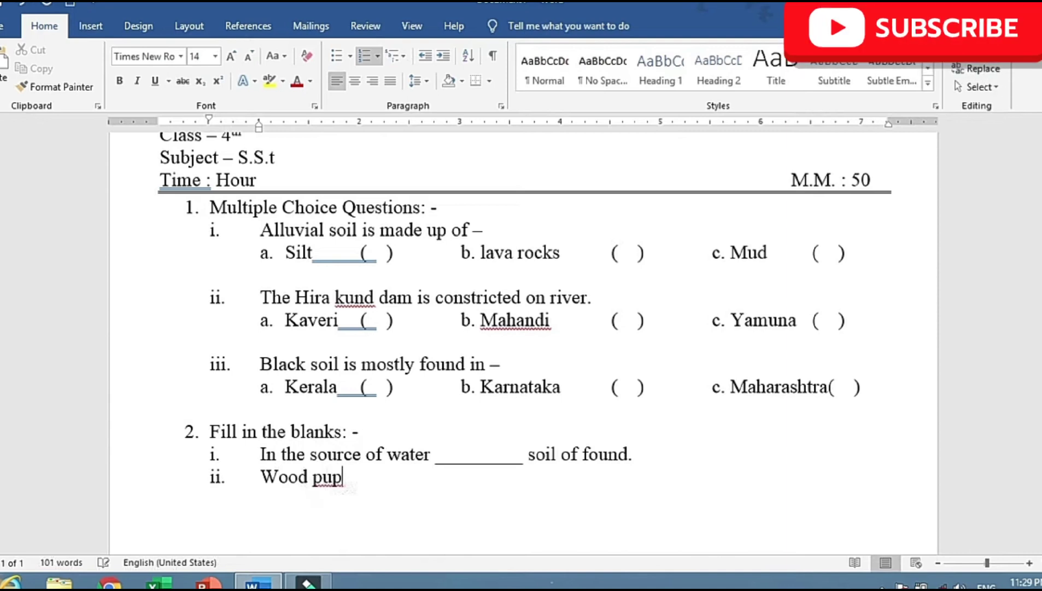
type("lpis ")
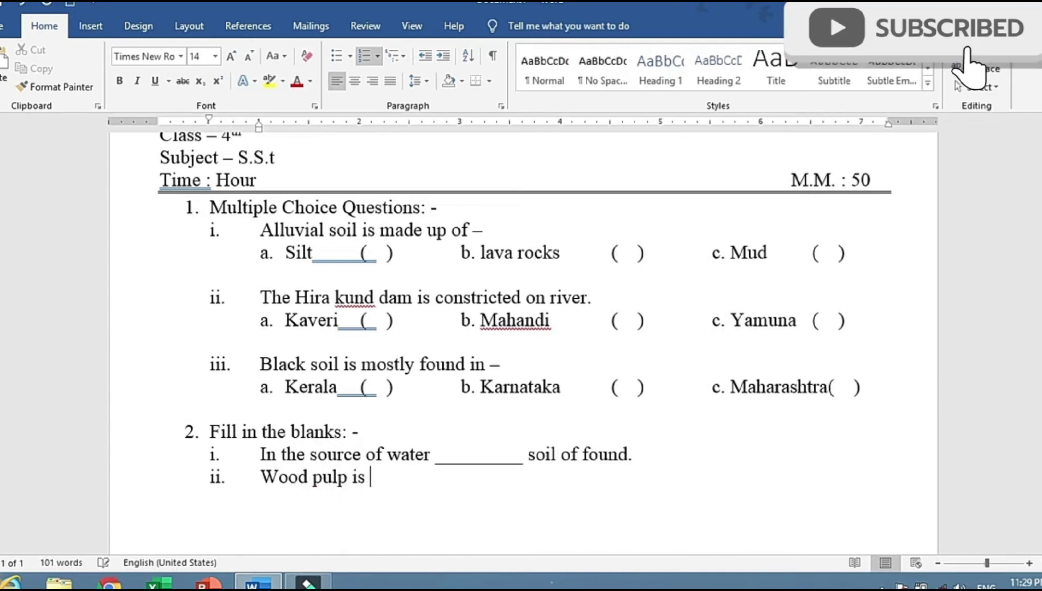
type("using for")
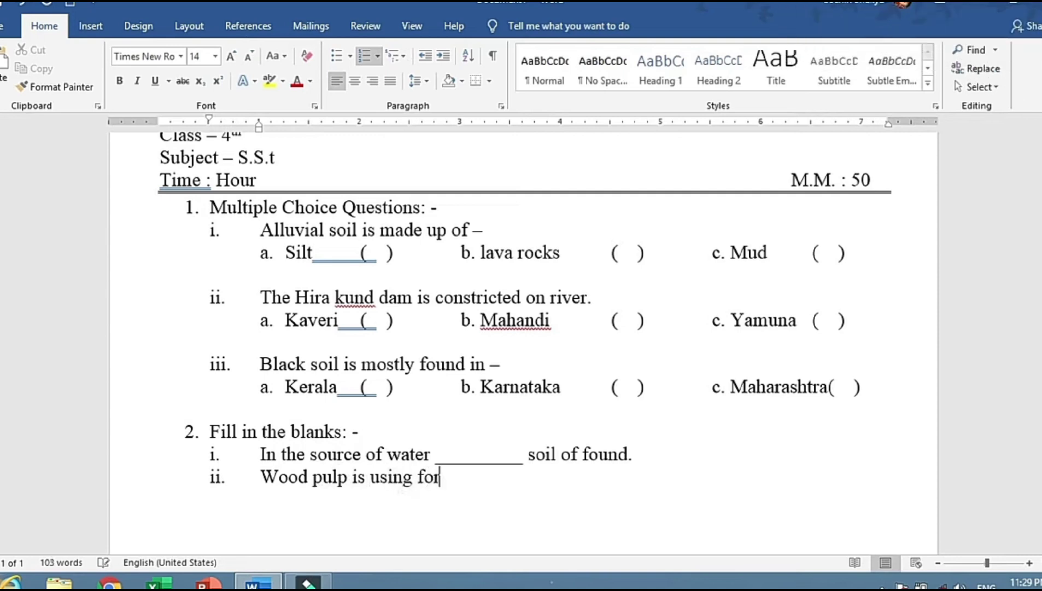
type(" make")
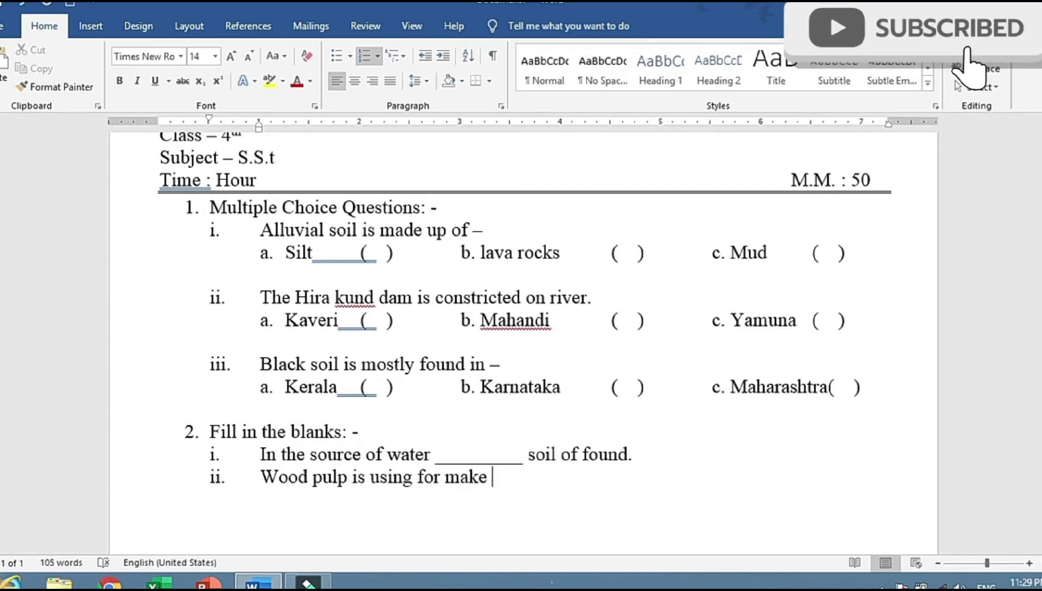
key("ctrl+v")
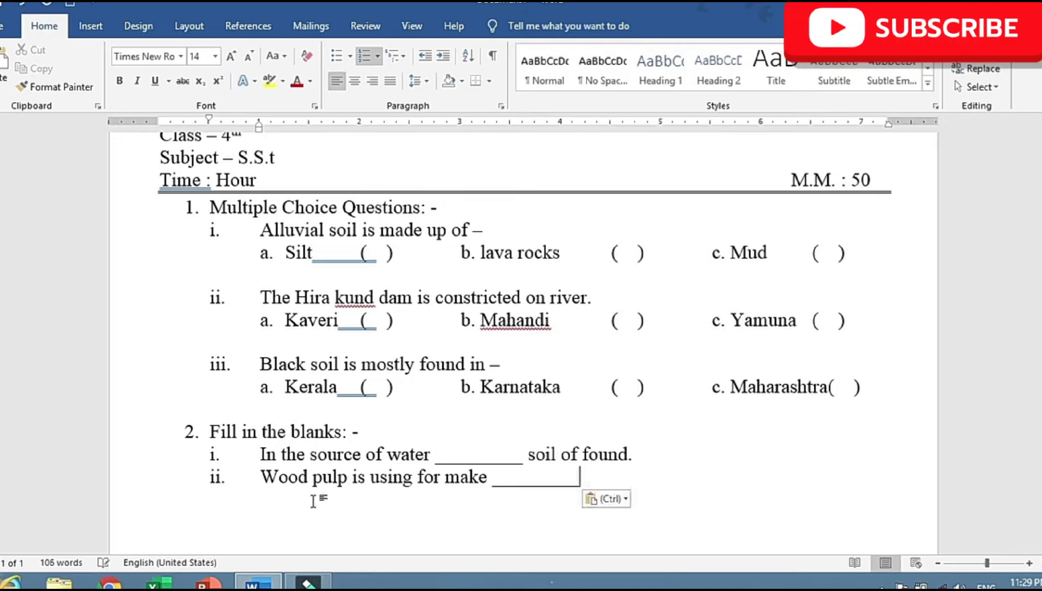
type(".")
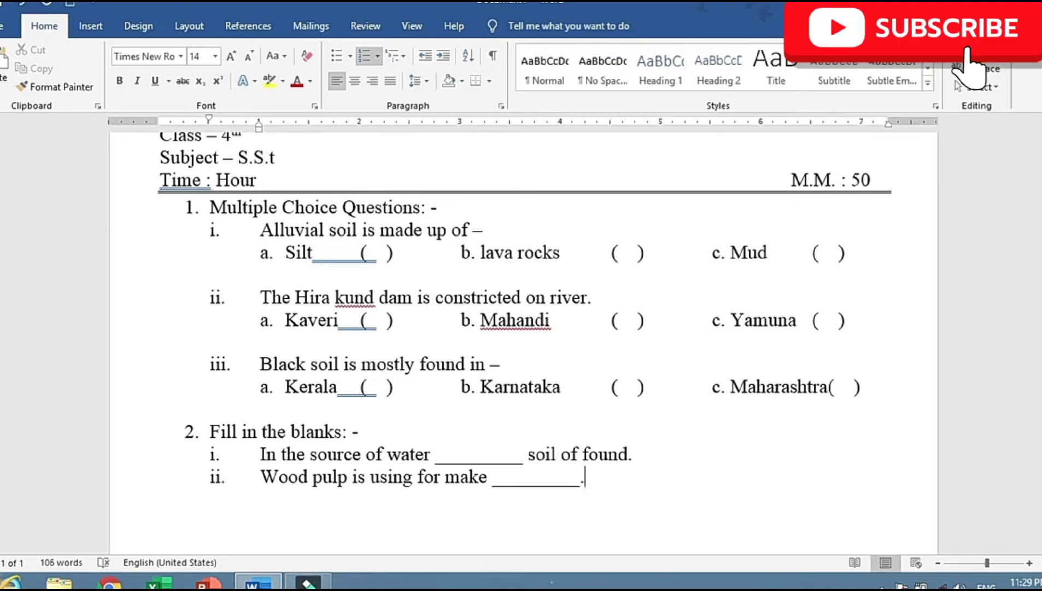
- Add item iii, 'The _________ tree grows in the Sundar Leans.'
key("Return")
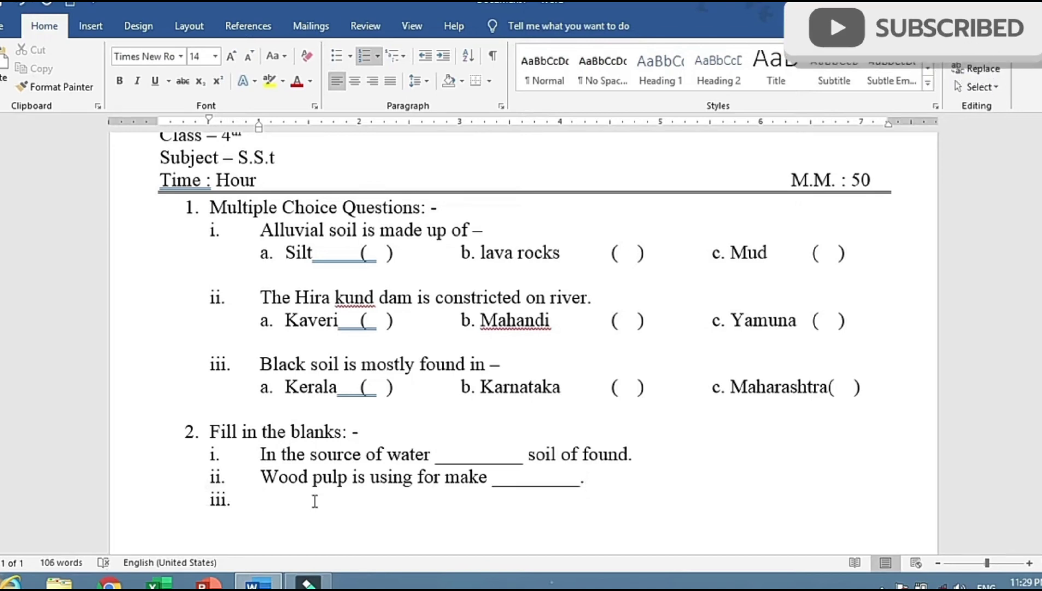
type("The")
key("ctrl+v")
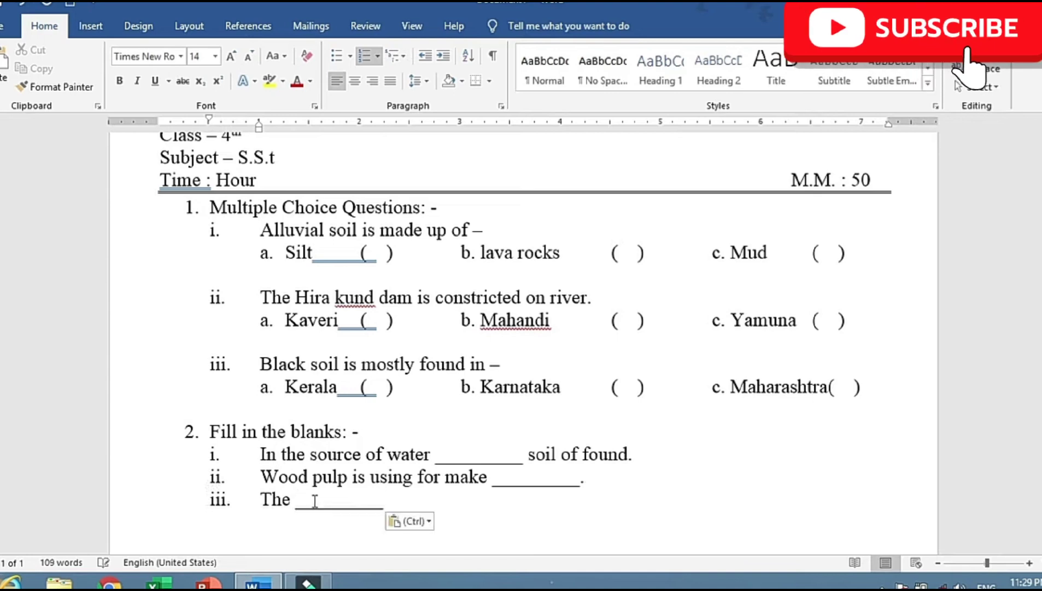
type("tr")
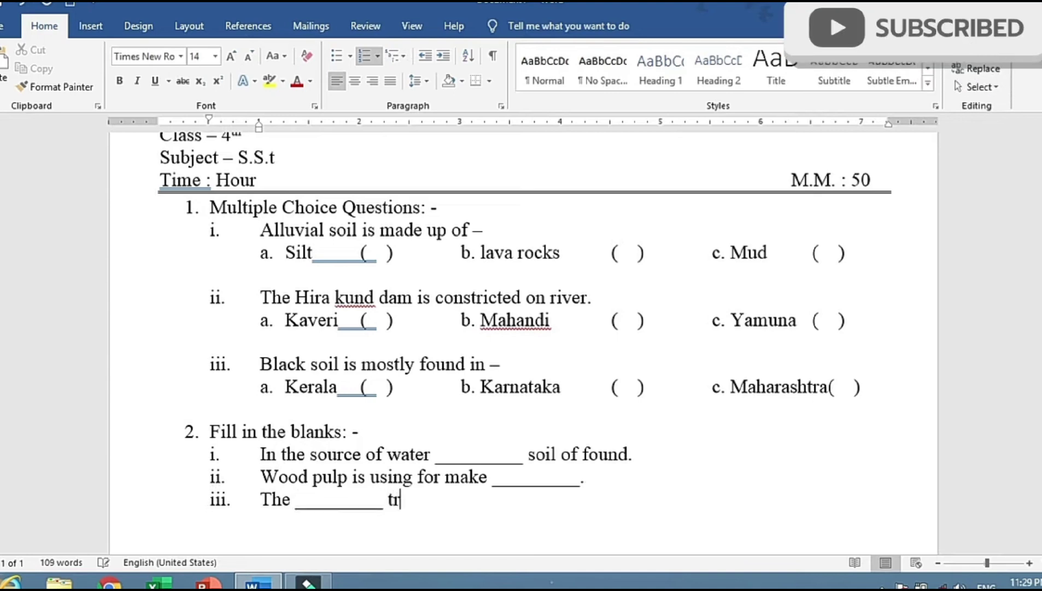
type("ee ")
type("grows in ")
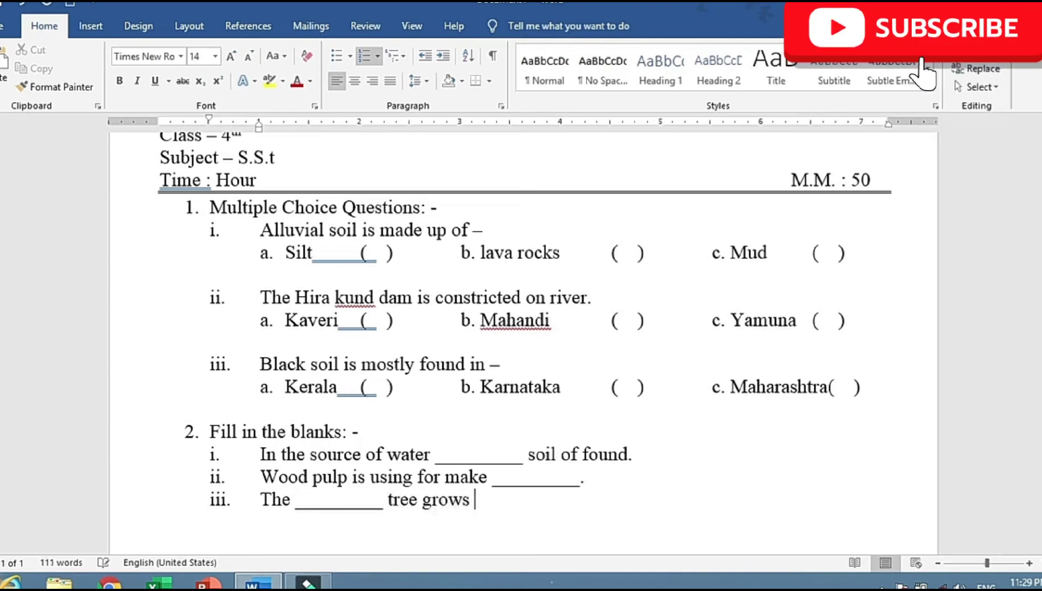
type("the")
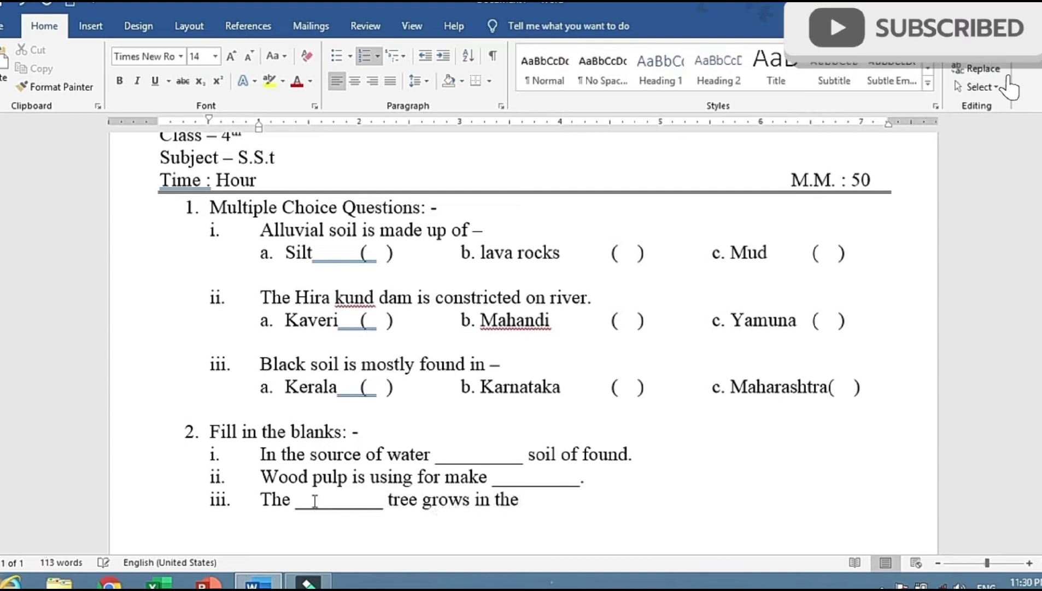
type(" Sundar L")
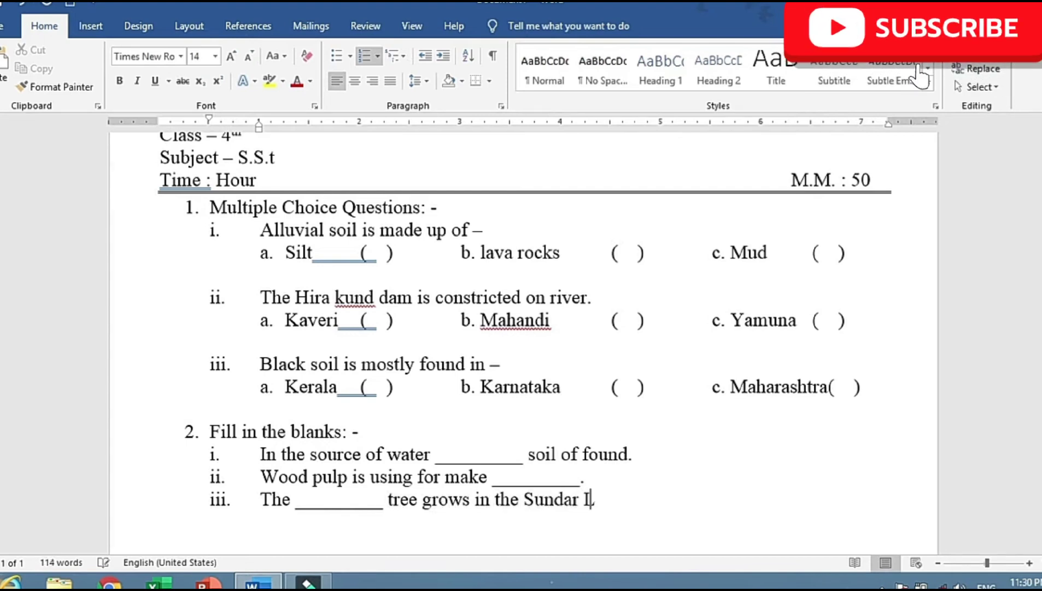
type("eans.")
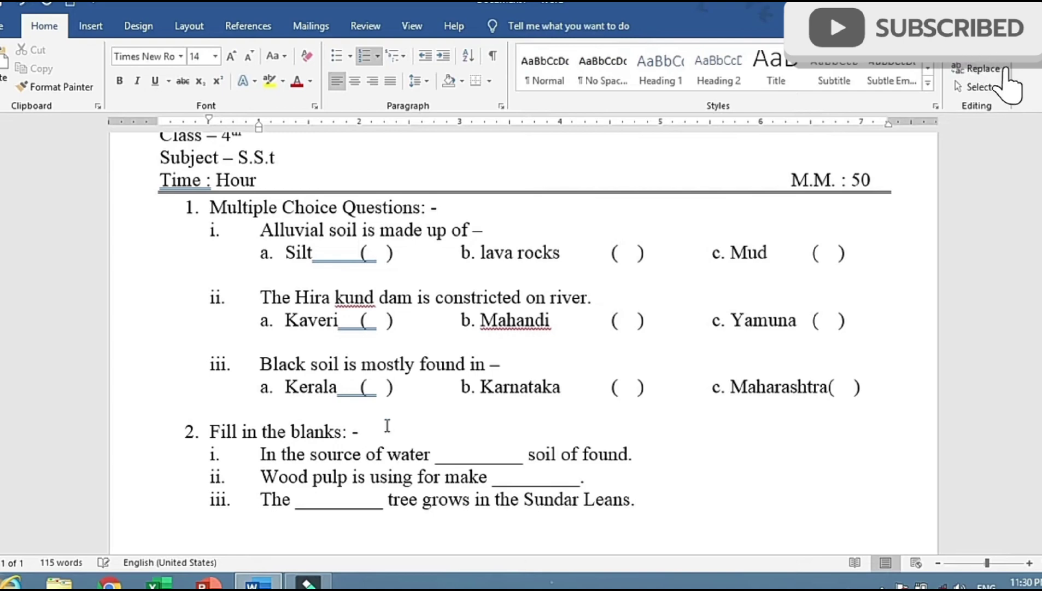
scroll(176, 397, "down", 3)
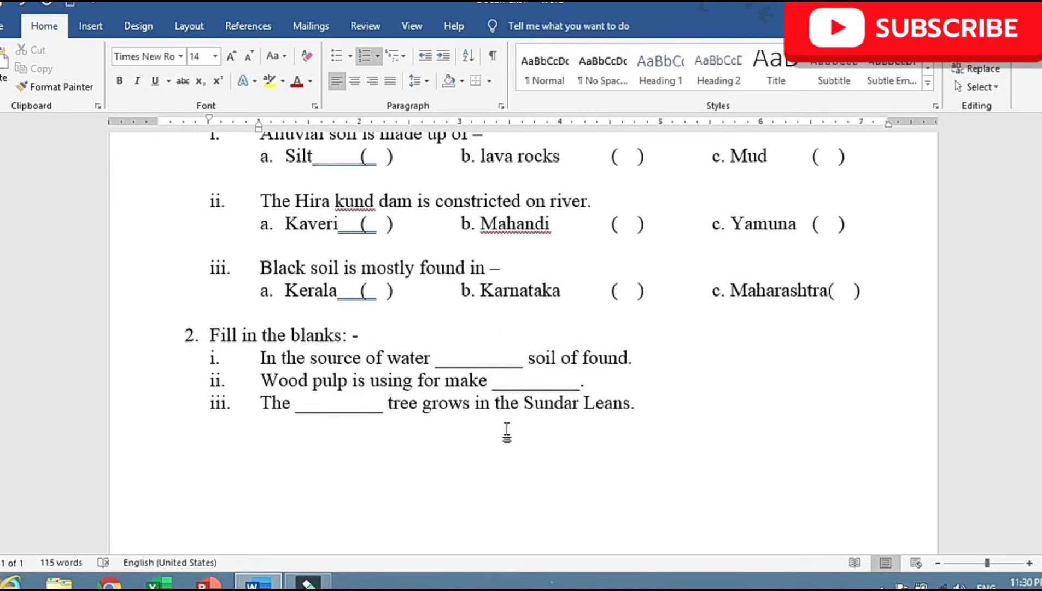
scroll(484, 418, "down", 1)
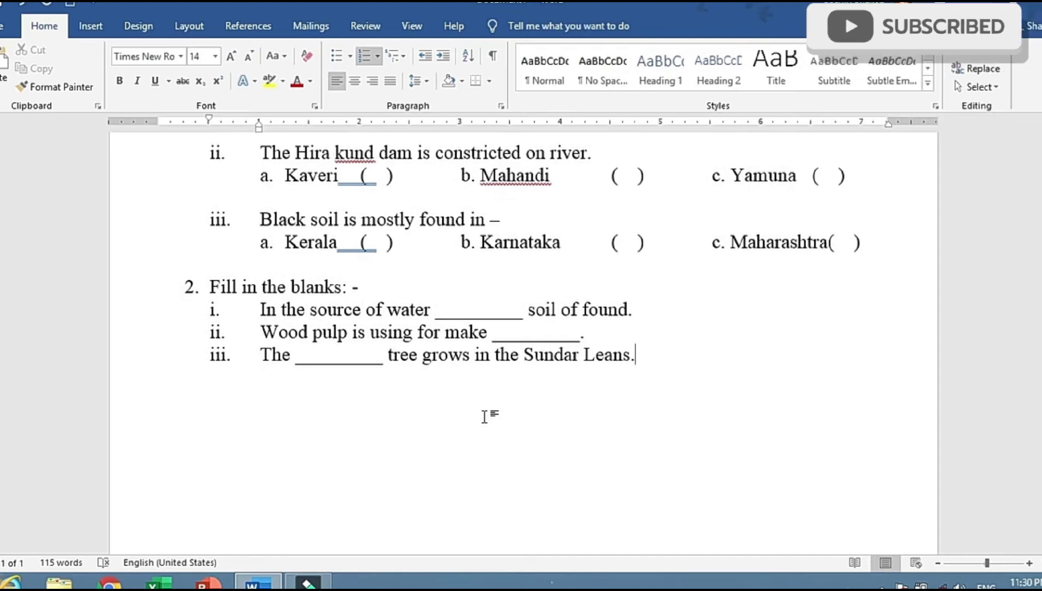
- End the fill-in-the-blanks list and add the heading '3. State True or False: -'
key("Return")
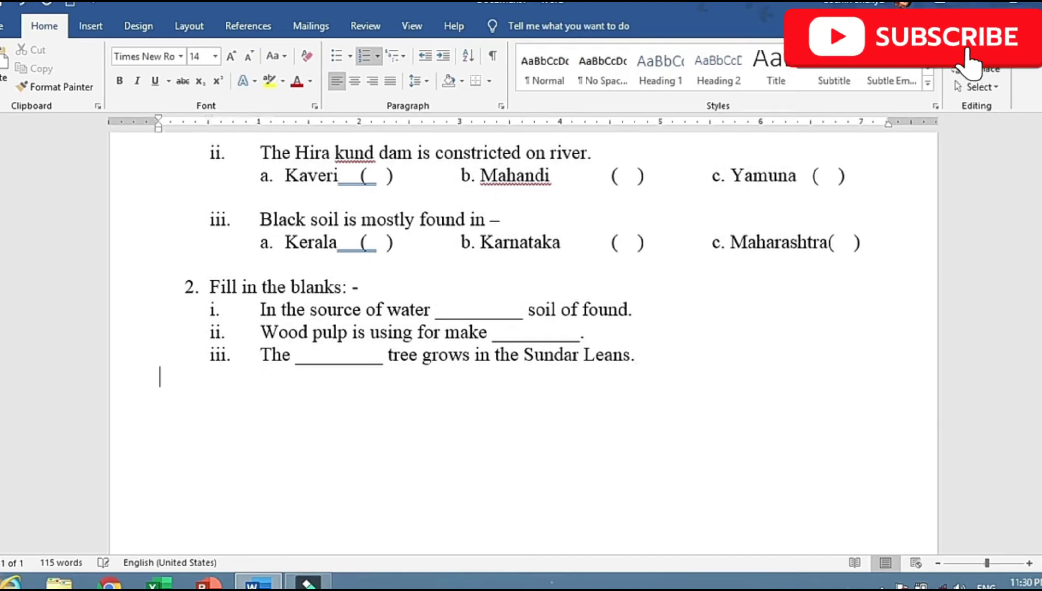
key("Return")
type("3.")
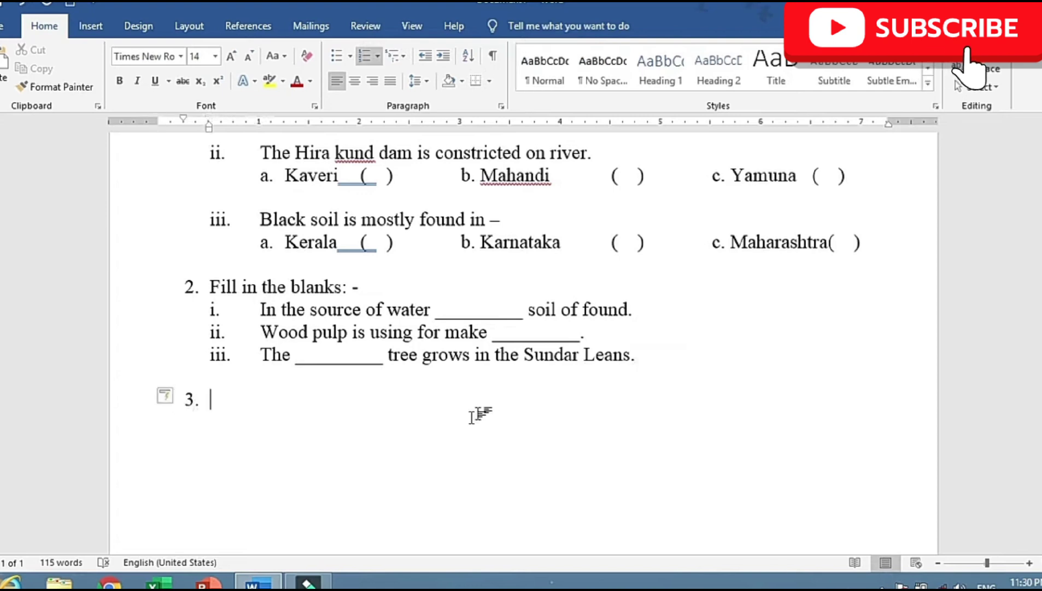
scroll(290, 371, "down", 2)
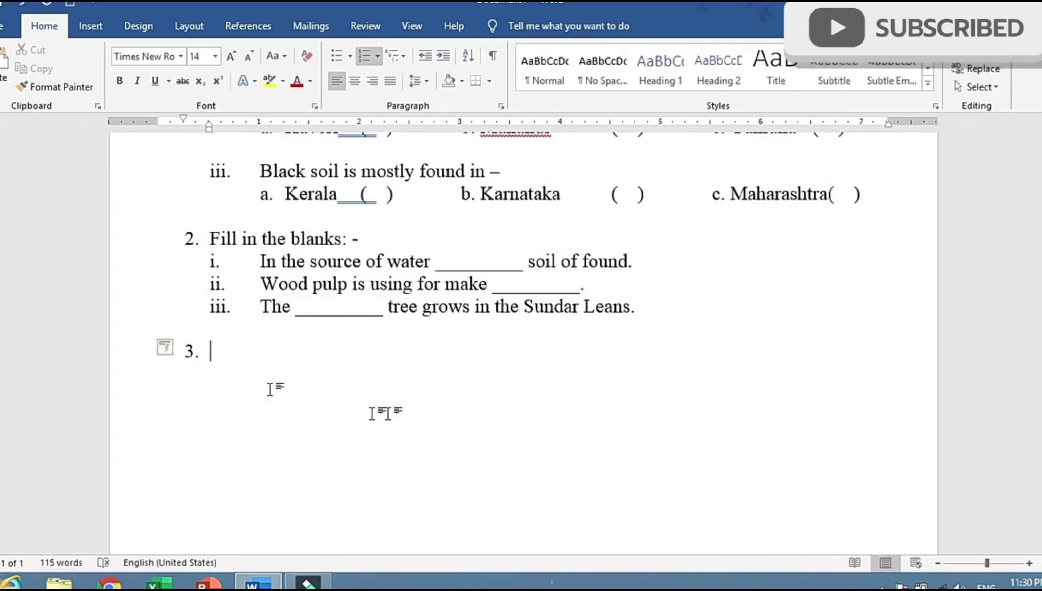
type("Sta")
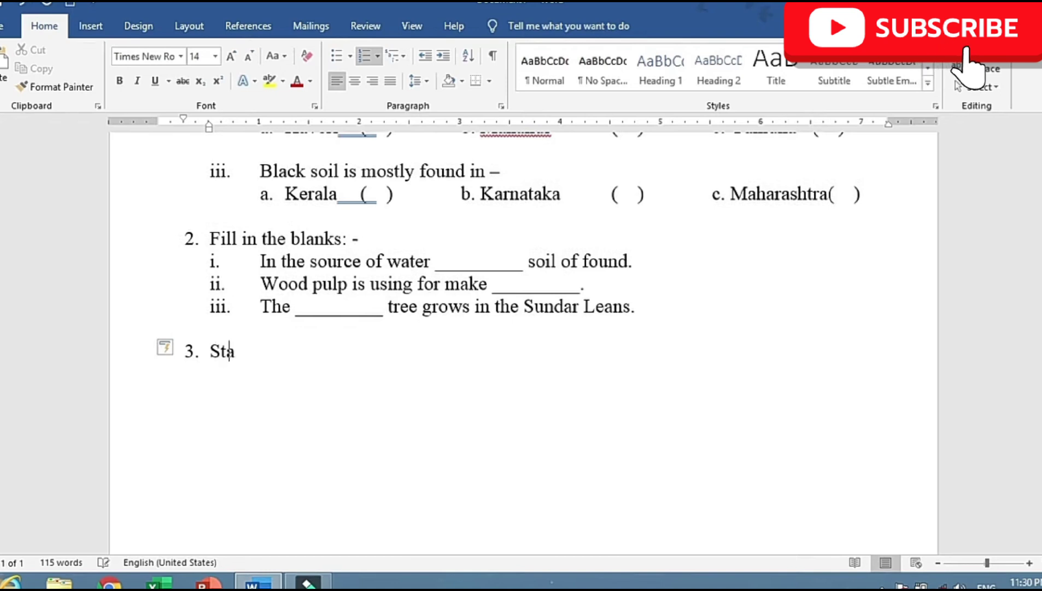
type("te True o")
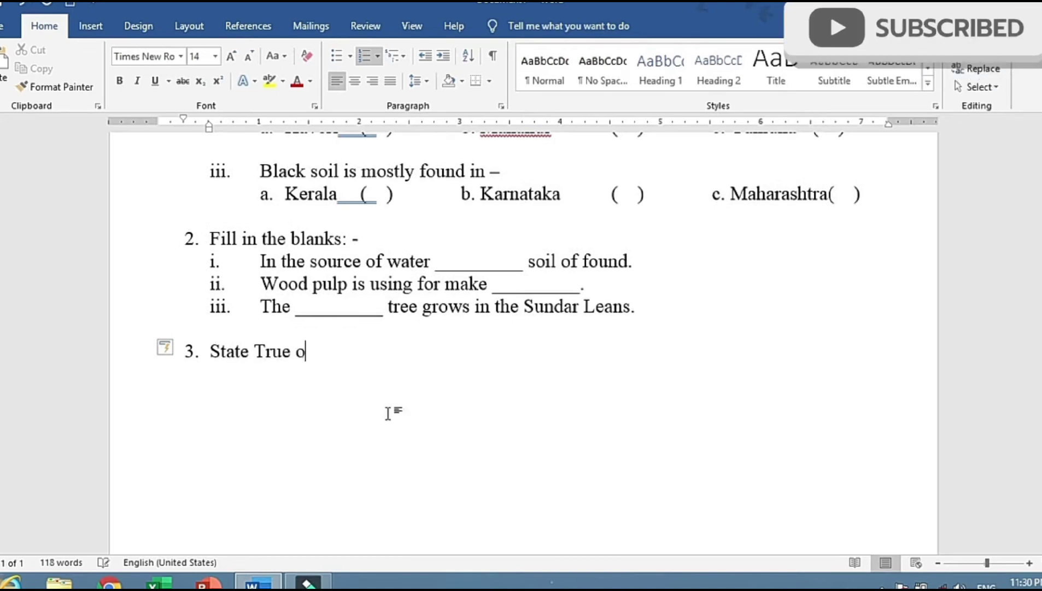
type("r False: -")
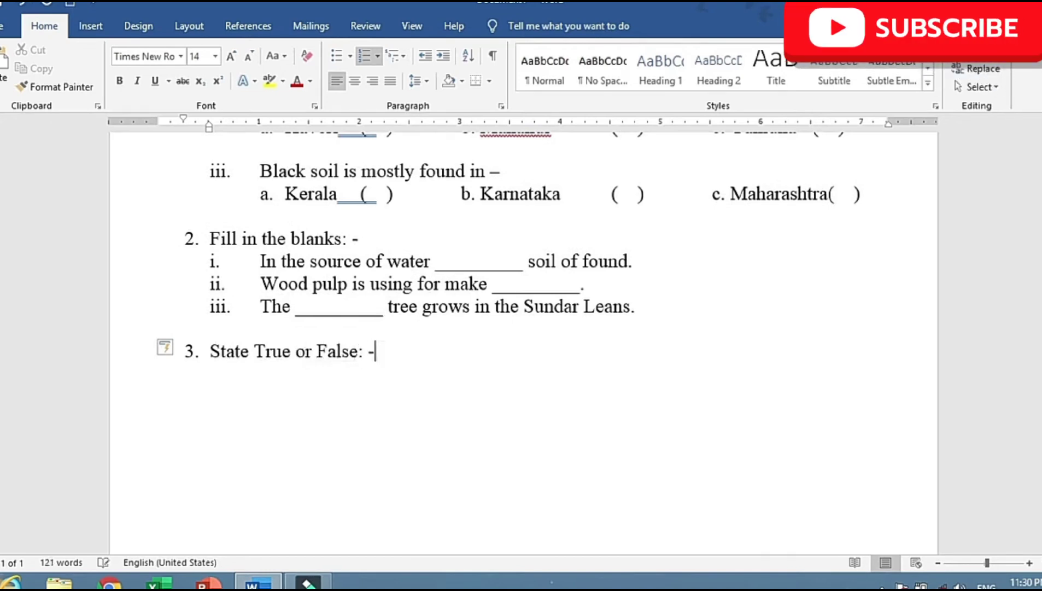
key("Return")
- Add statement i, 'Heavy rains cause draughts.', with ( ) answer brackets in the answer column
key("BackSpace")
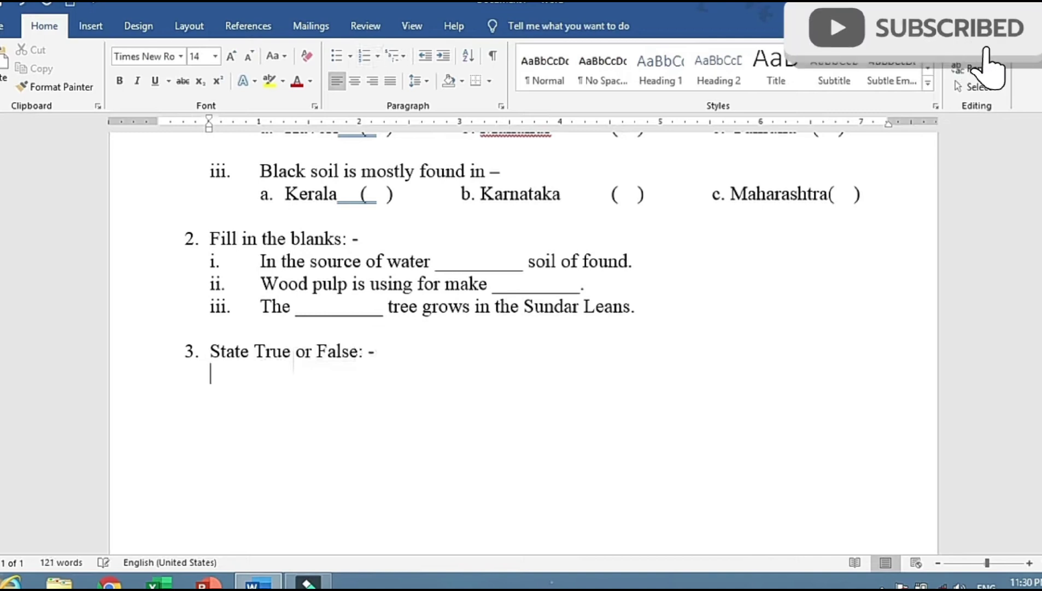
type("i.")
key("Tab")
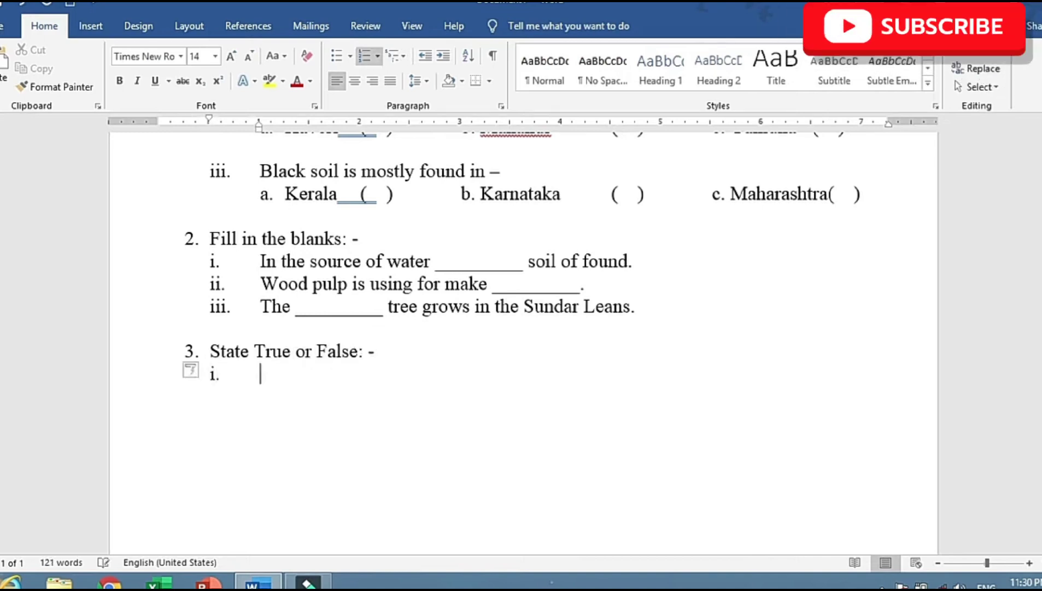
type("Heavy ra")
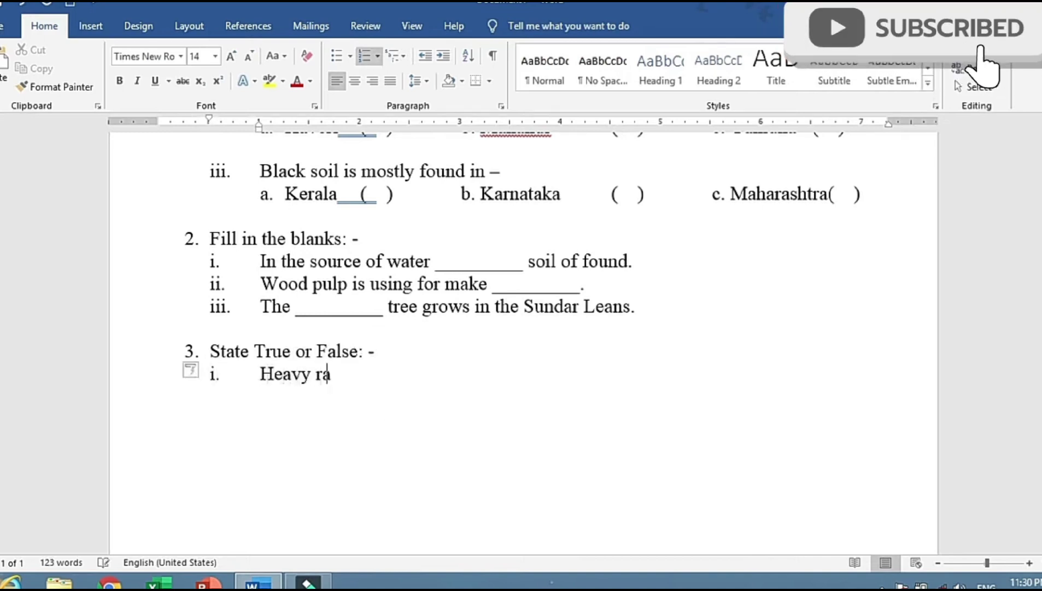
type("ins cause d")
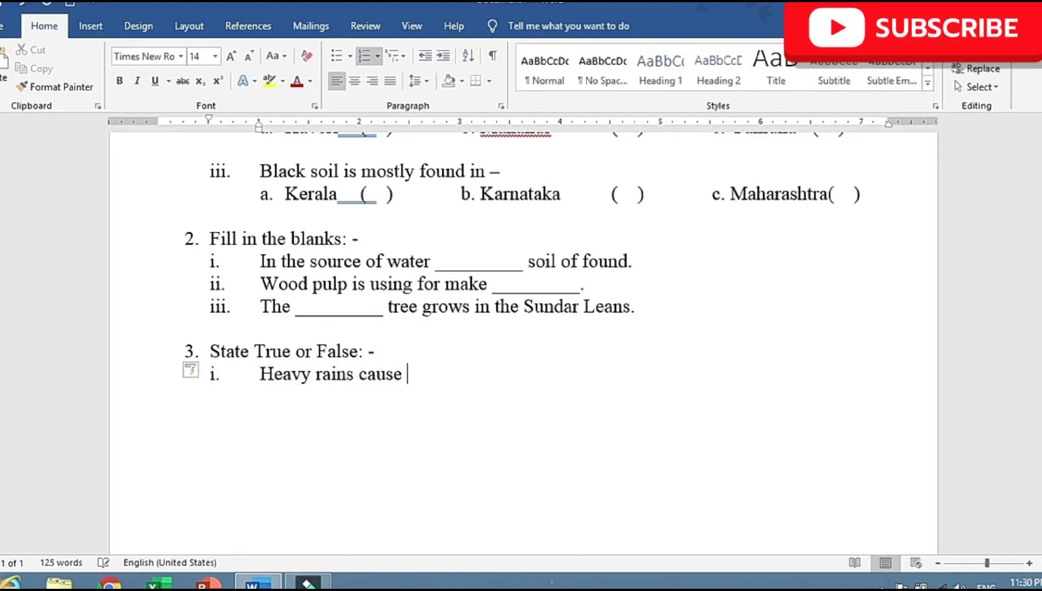
type("raughts.")
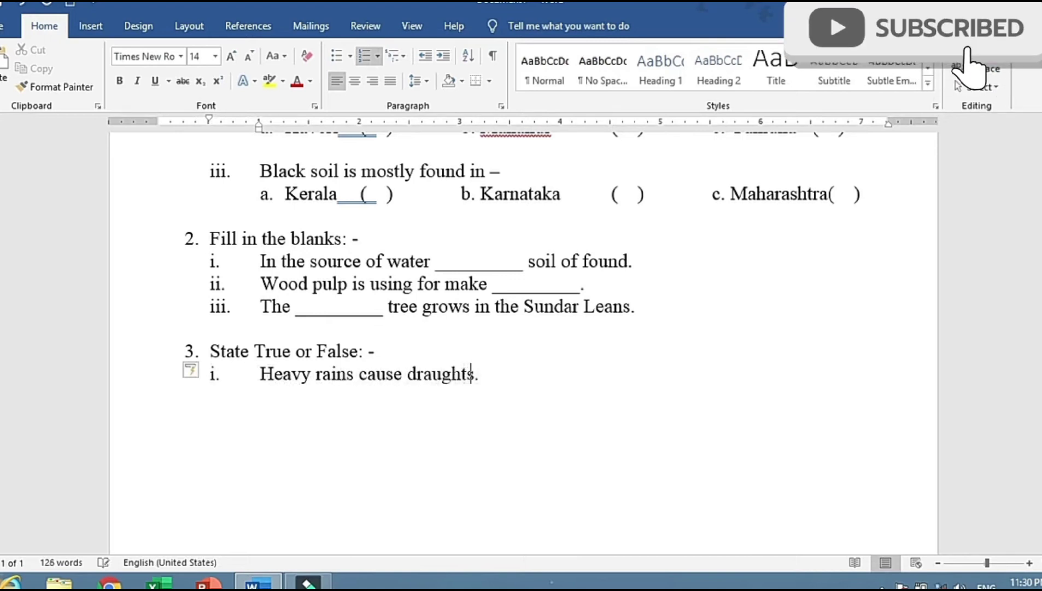
key("BackSpace")
type("s.")
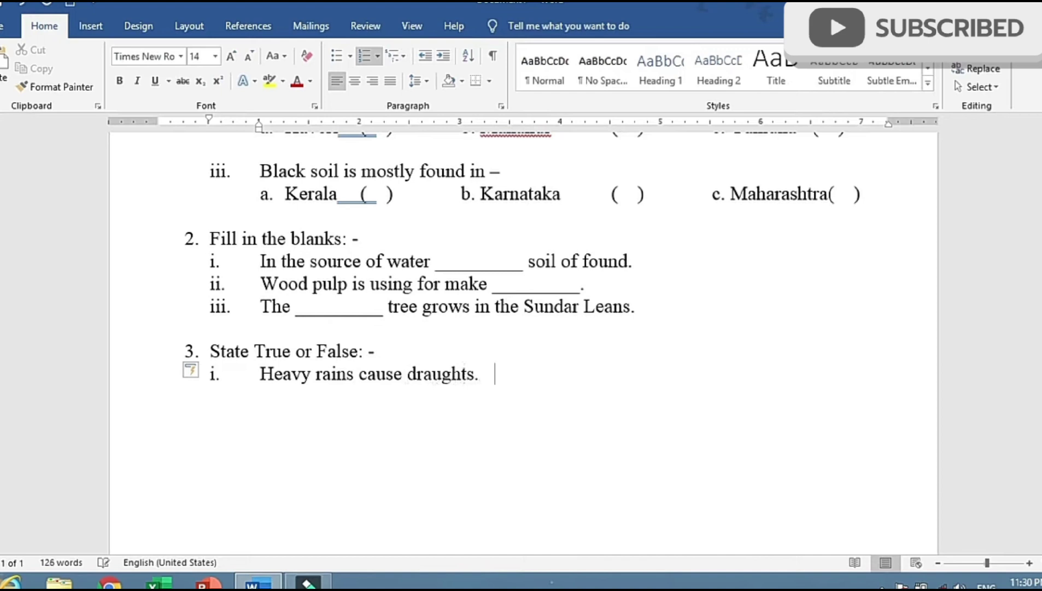
key("Tab")
key("Tab")
key("Tab")
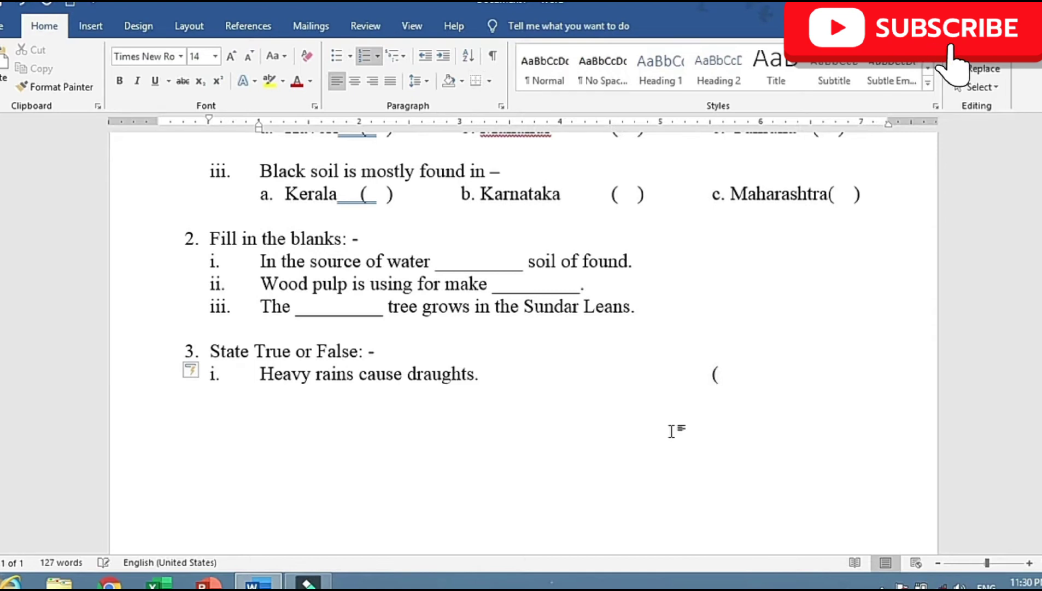
type(")")
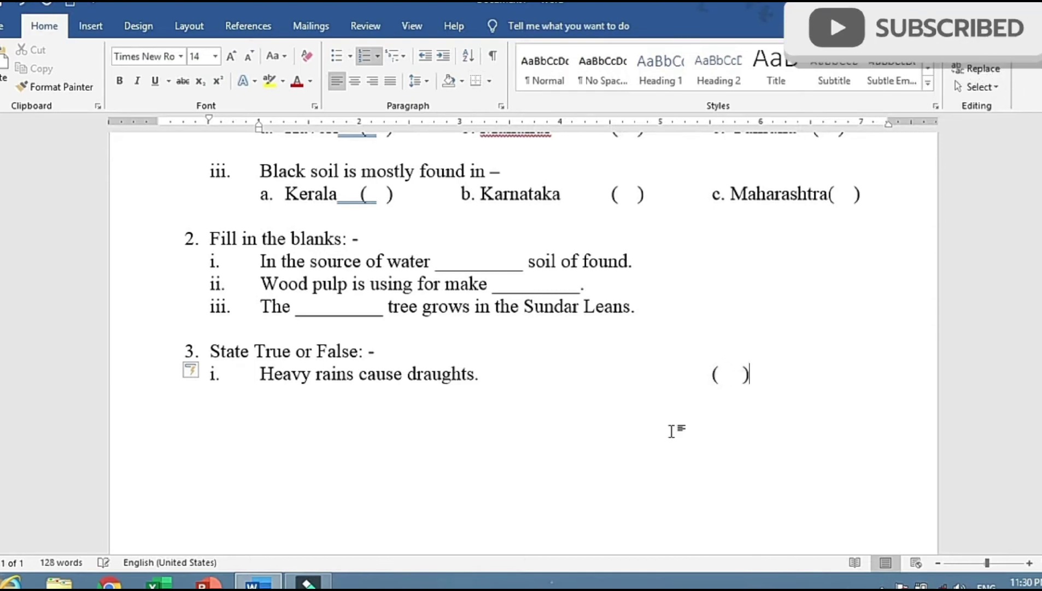
key("shift+Left")
key("shift+Left")
key("shift+Left")
key("shift+Left")
key("shift+Left")
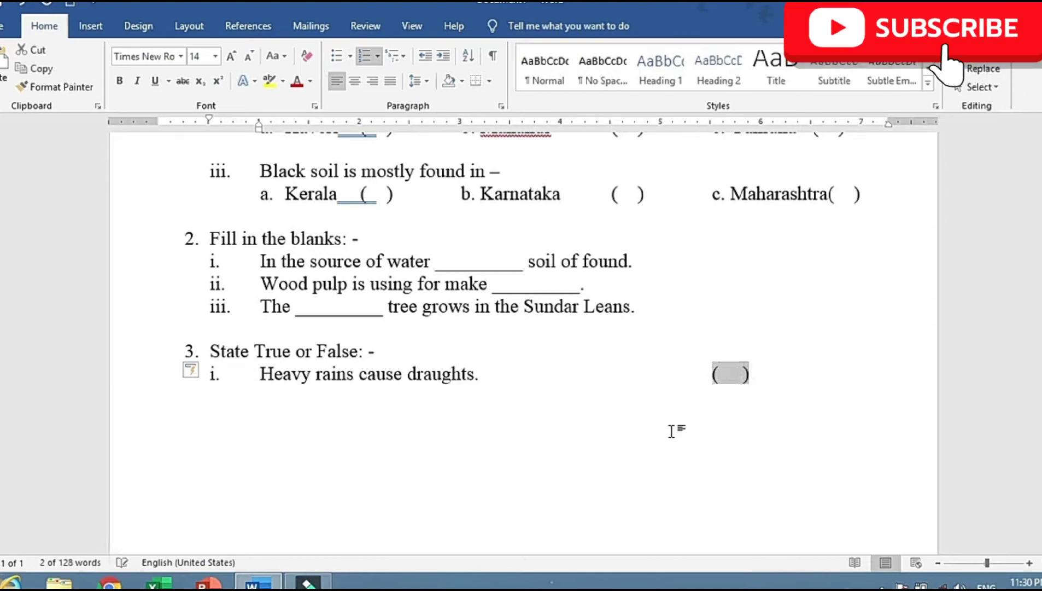
key("End")
- Add true/false statement ii with pasted ( ) answer brackets
key("Return")
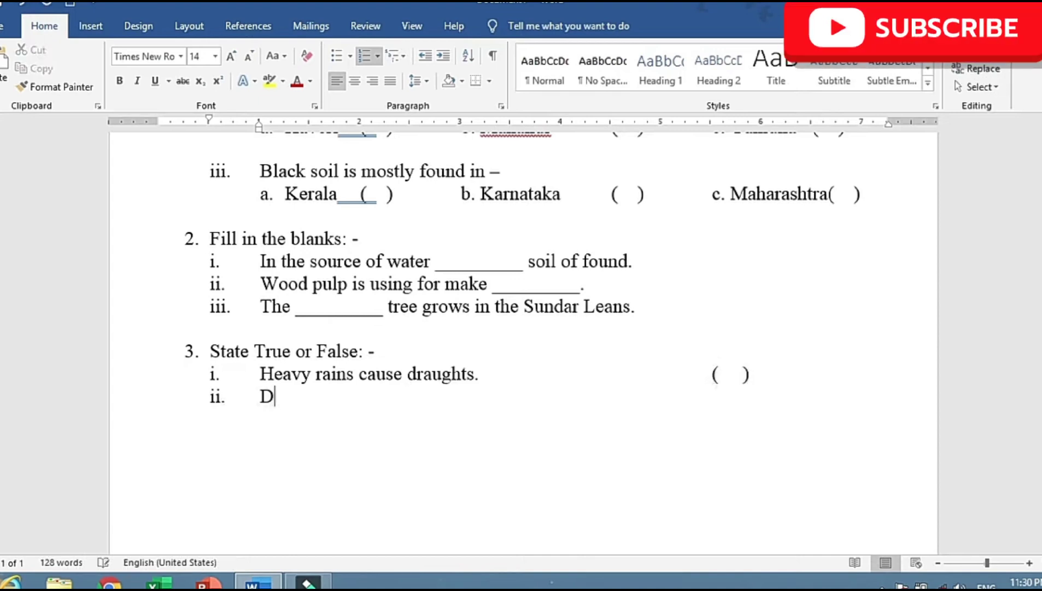
type("ust strom")
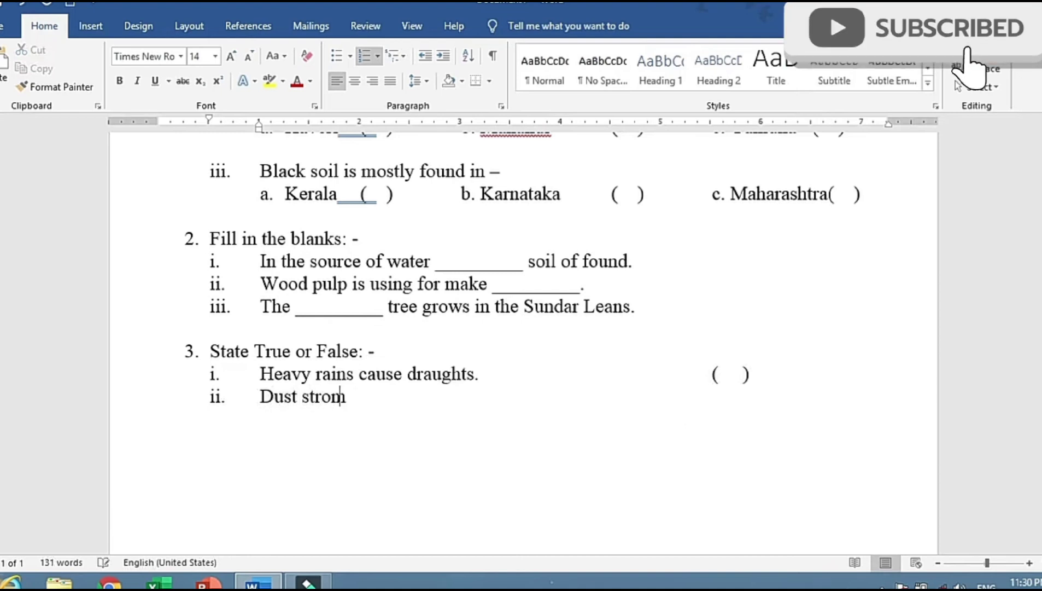
type("s areco")
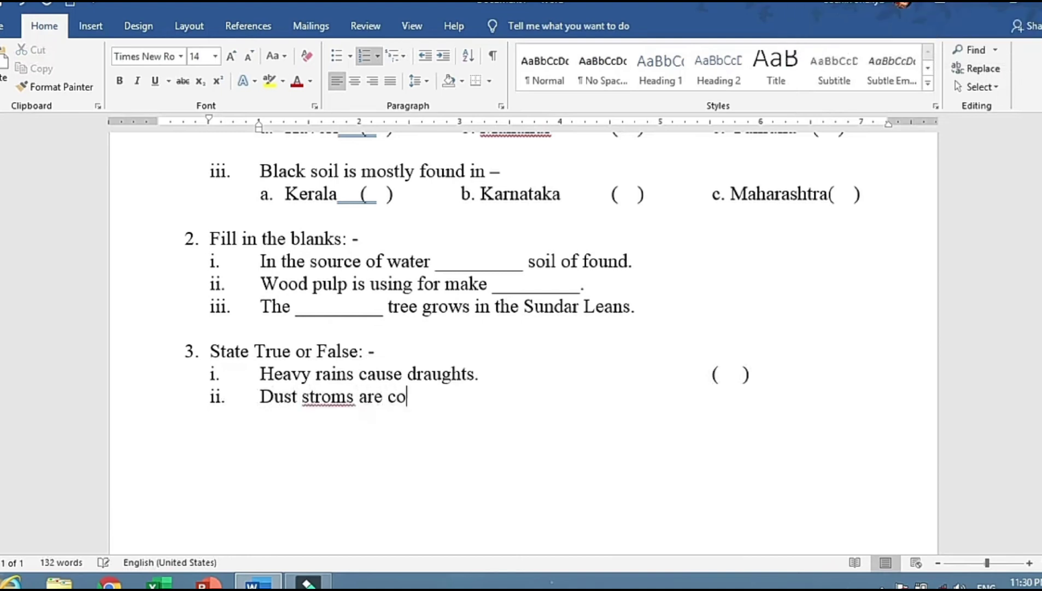
type("mmon in A")
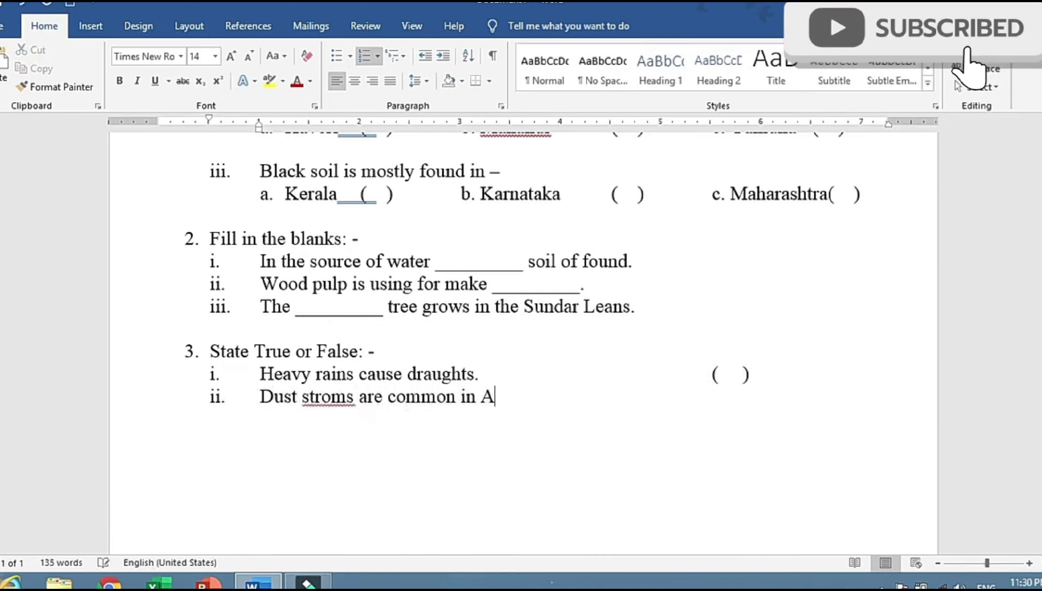
type("saa")
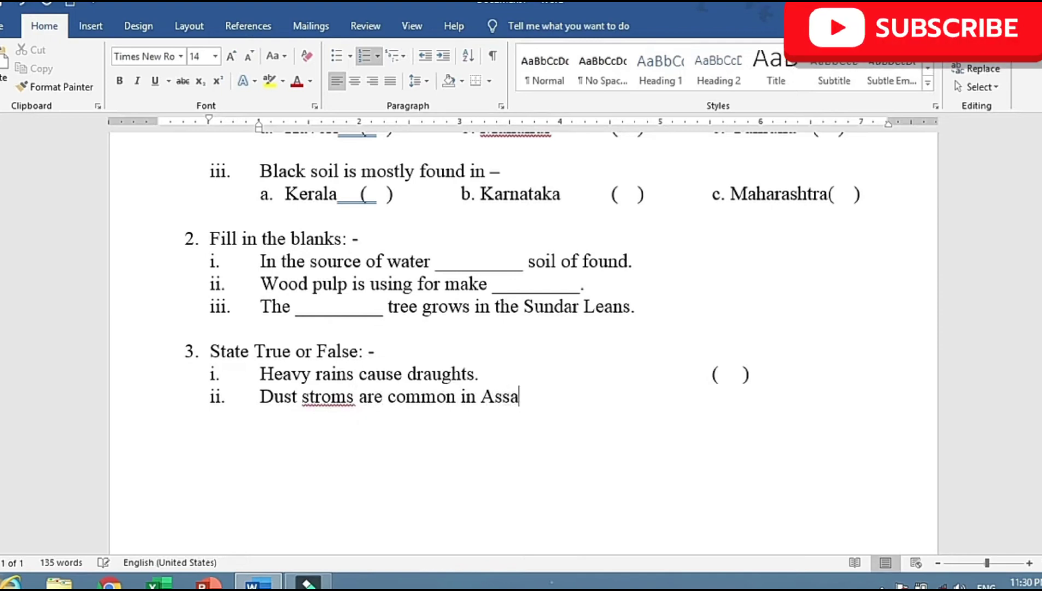
key("Tab")
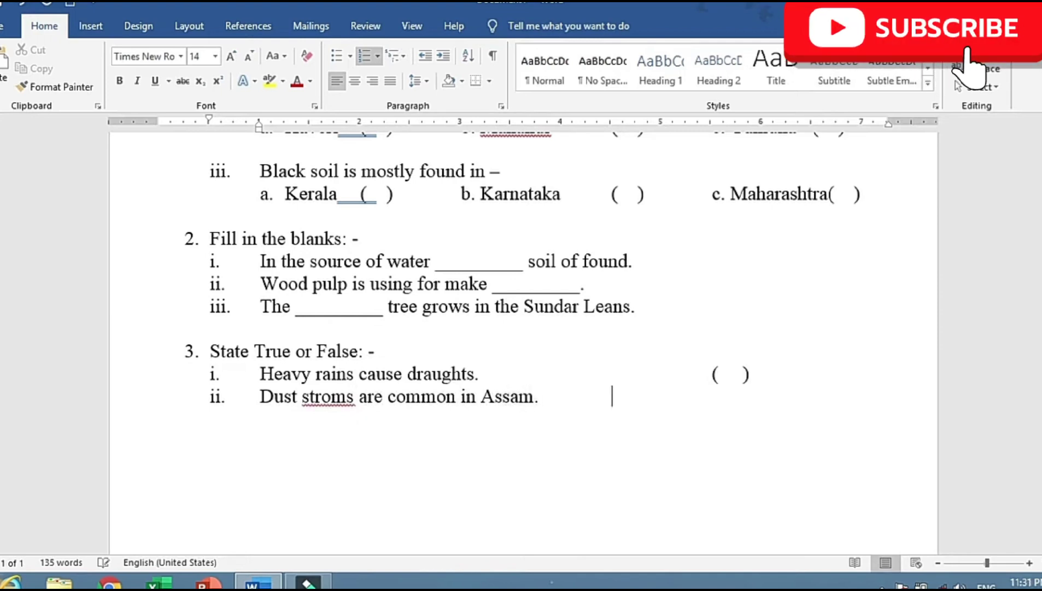
key("Tab")
key("Tab")
key("ctrl+v")
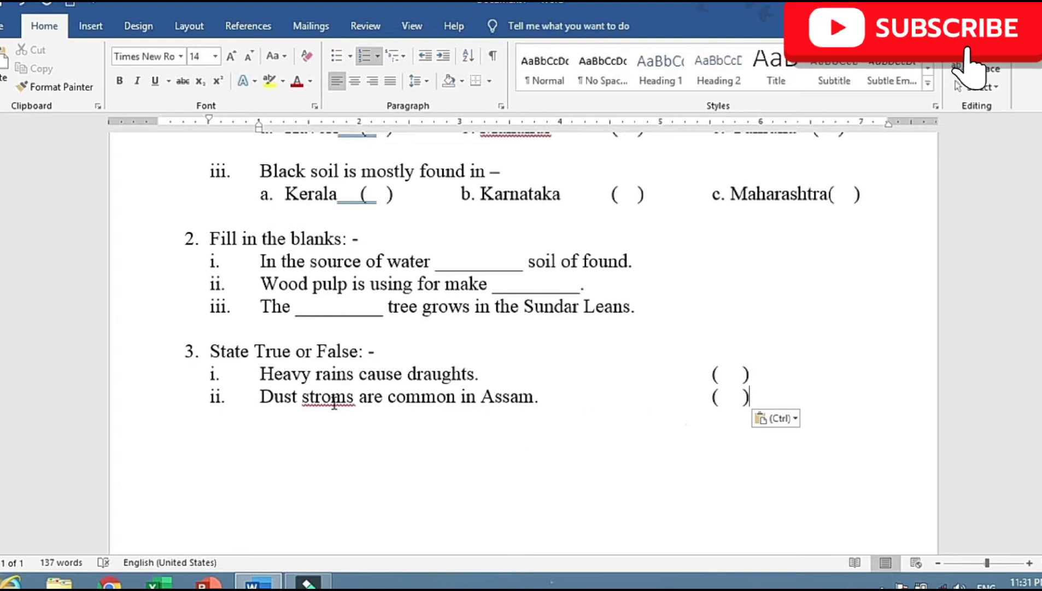
- Add statement iii, 'Tamil Nadu gets rain in November and December.'
key("Return")
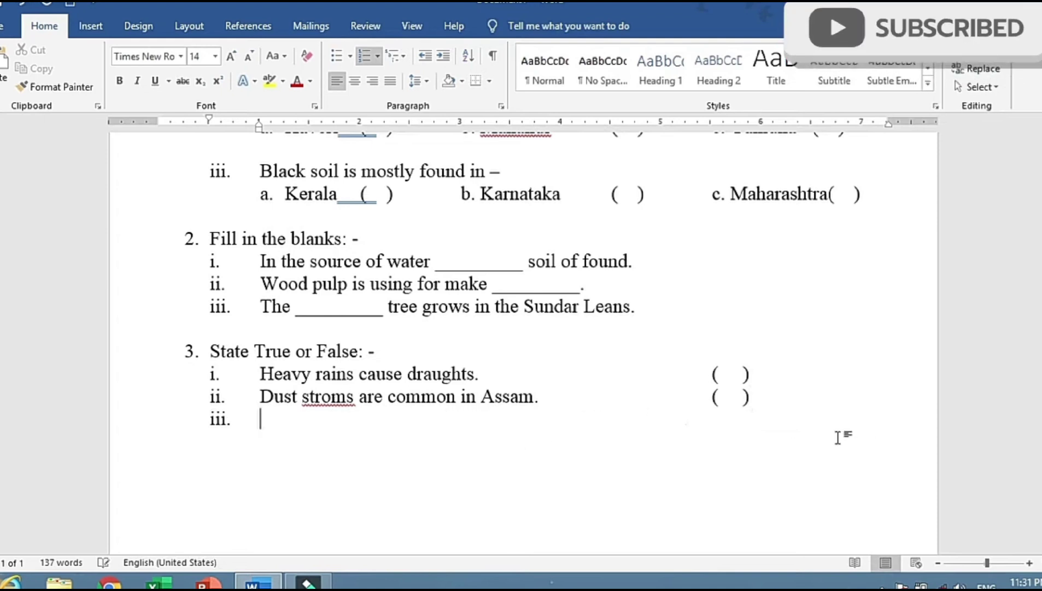
type("Tamil")
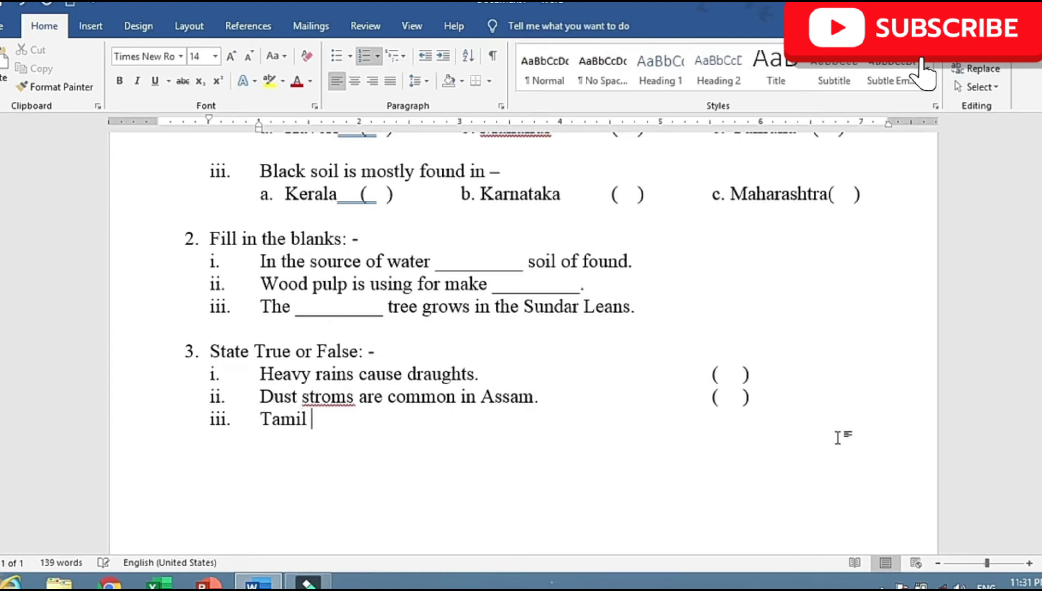
type("d")
type("u ")
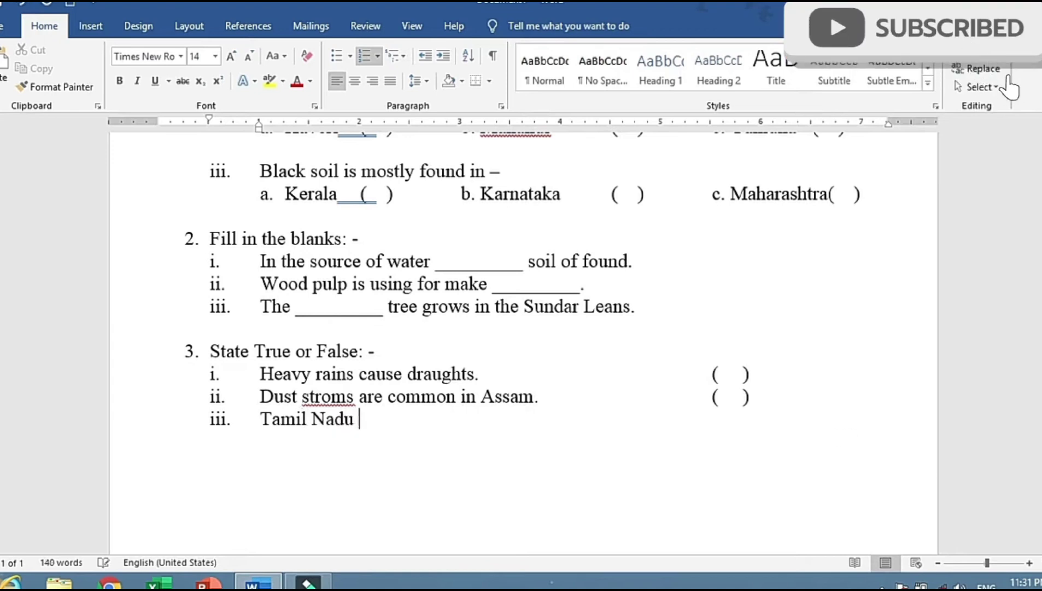
type("gets rain ")
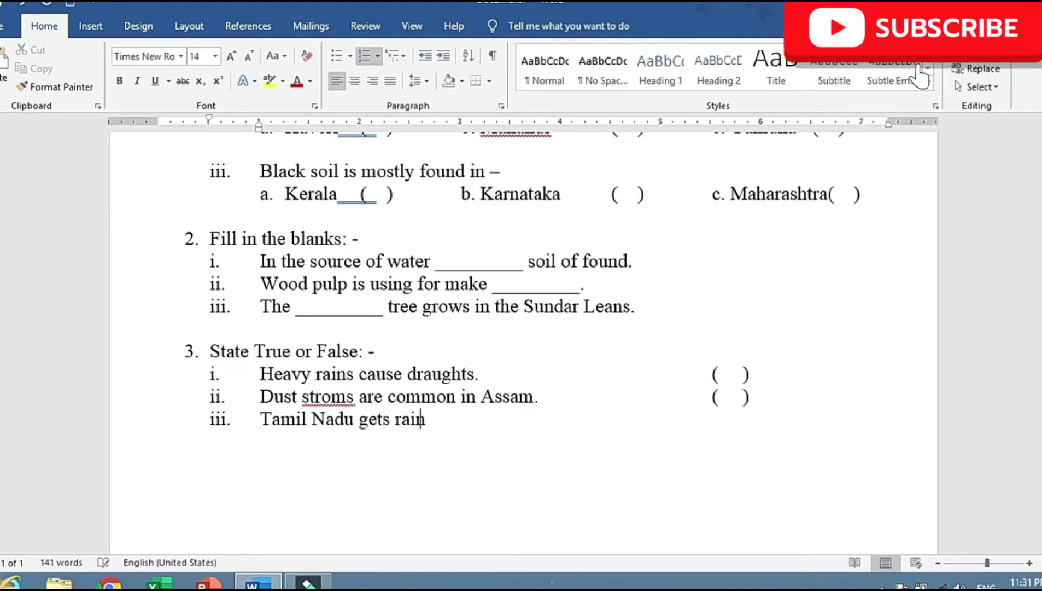
type("in Novem")
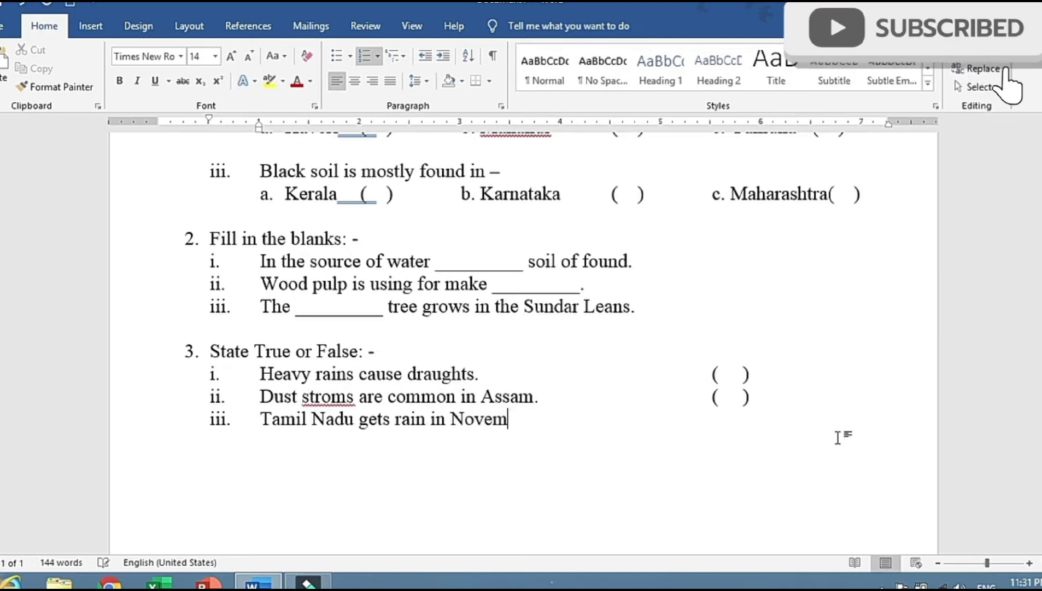
type("ber and Decem")
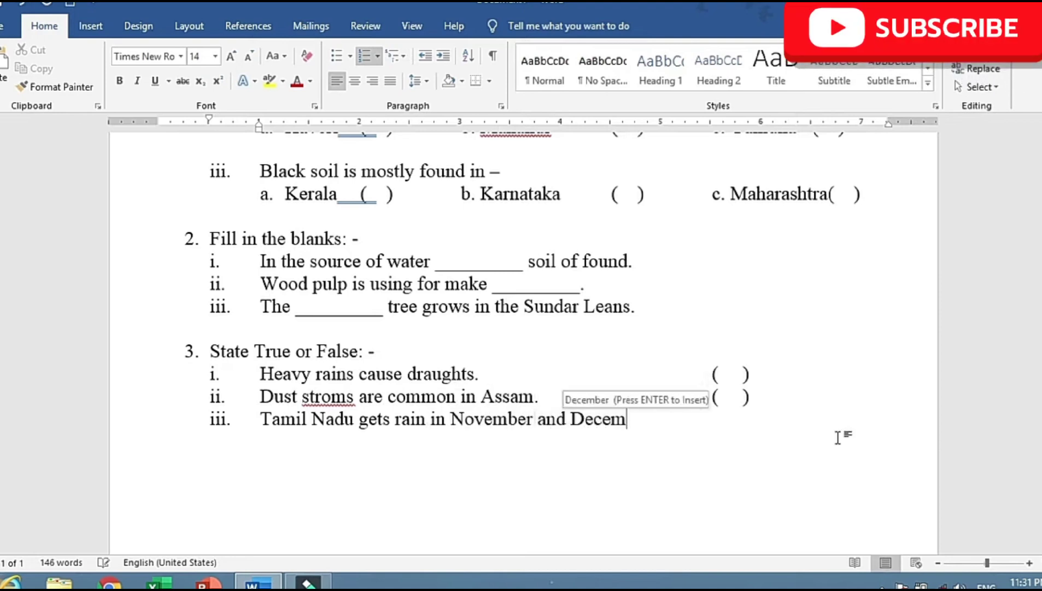
key("Return")
type(".")
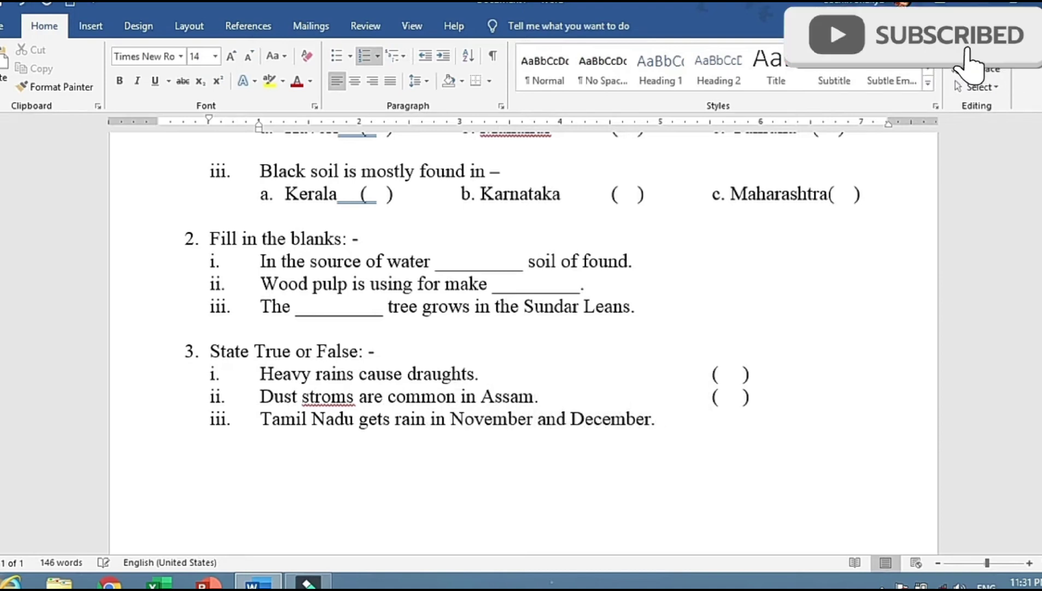
key("Tab")
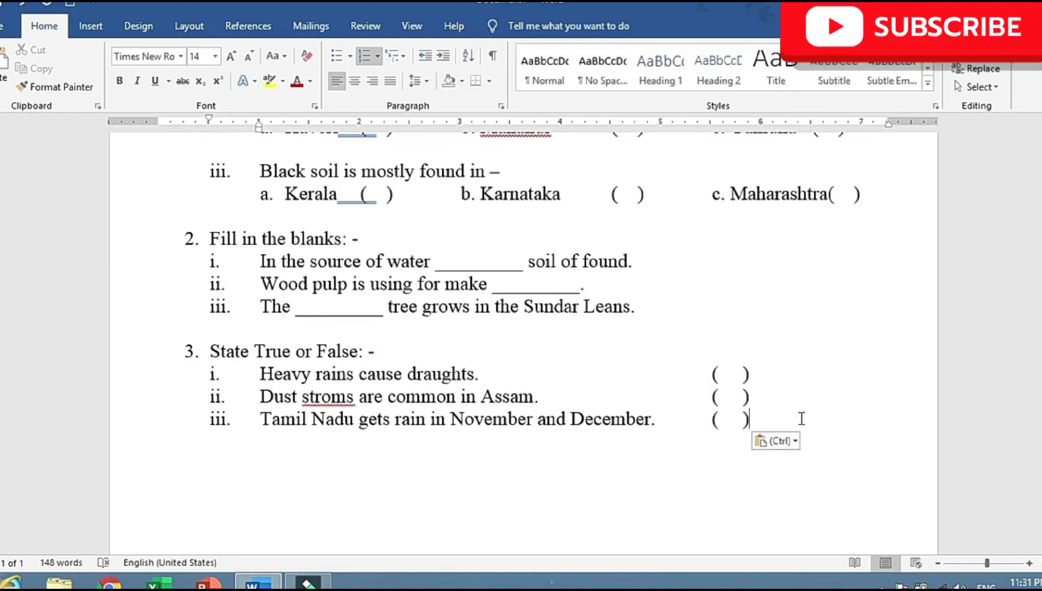
- Center the heading lines from ABC Convent School down to Subject – S.S.t
scroll(711, 410, "up", 5)
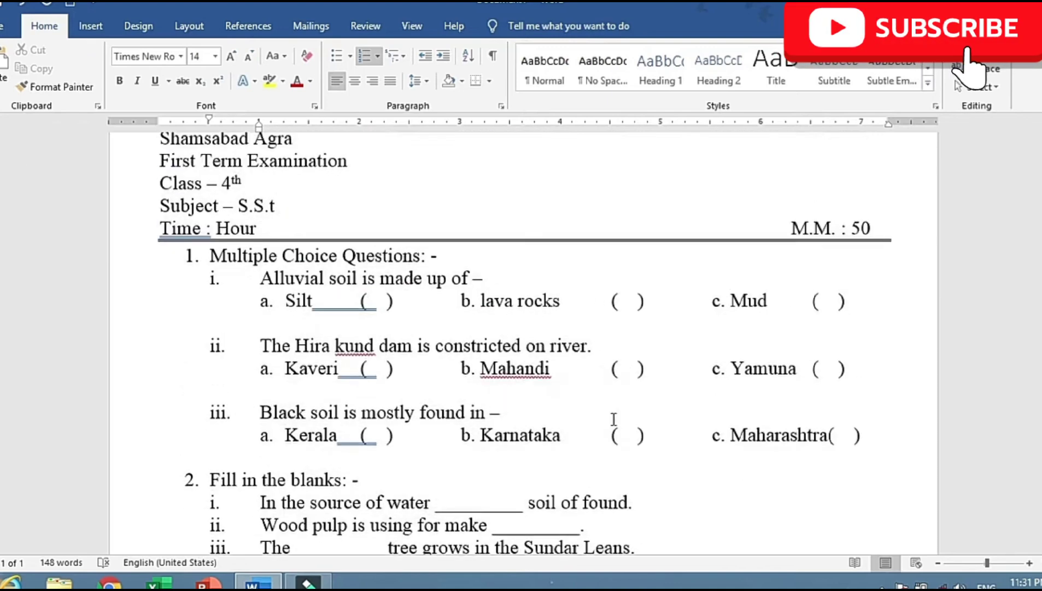
scroll(621, 414, "up", 3)
scroll(621, 414, "down", 2)
scroll(623, 414, "down", 6)
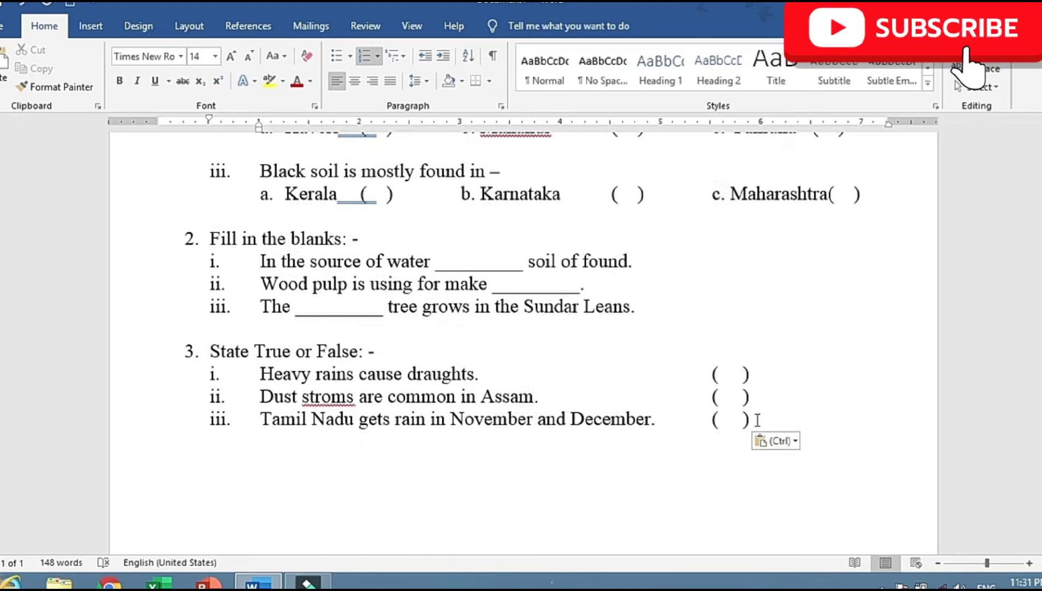
scroll(595, 384, "up", 4)
scroll(465, 352, "up", 1)
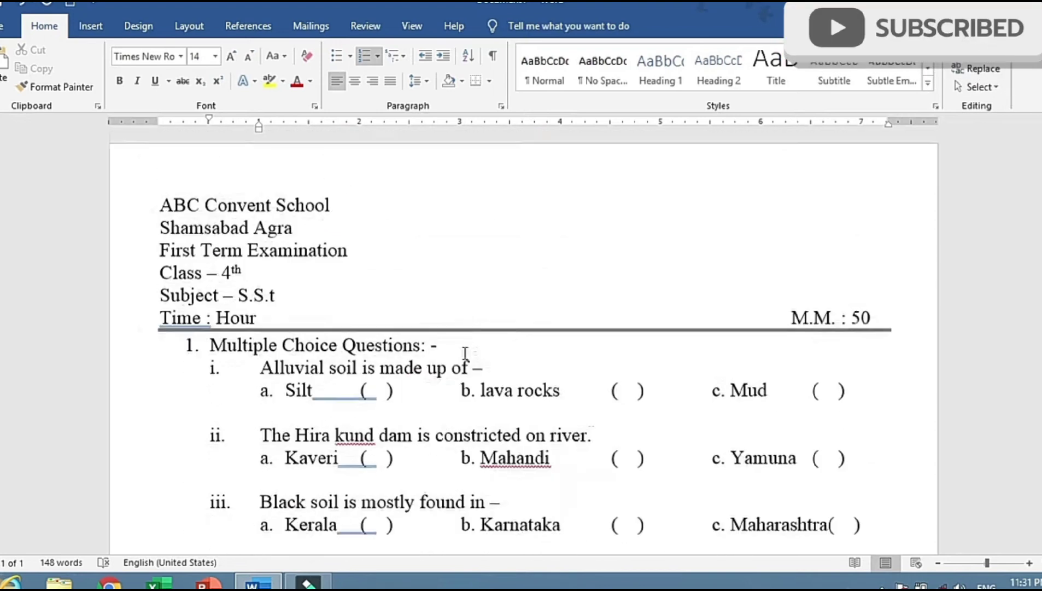
left_click_drag(289, 303, 146, 193)
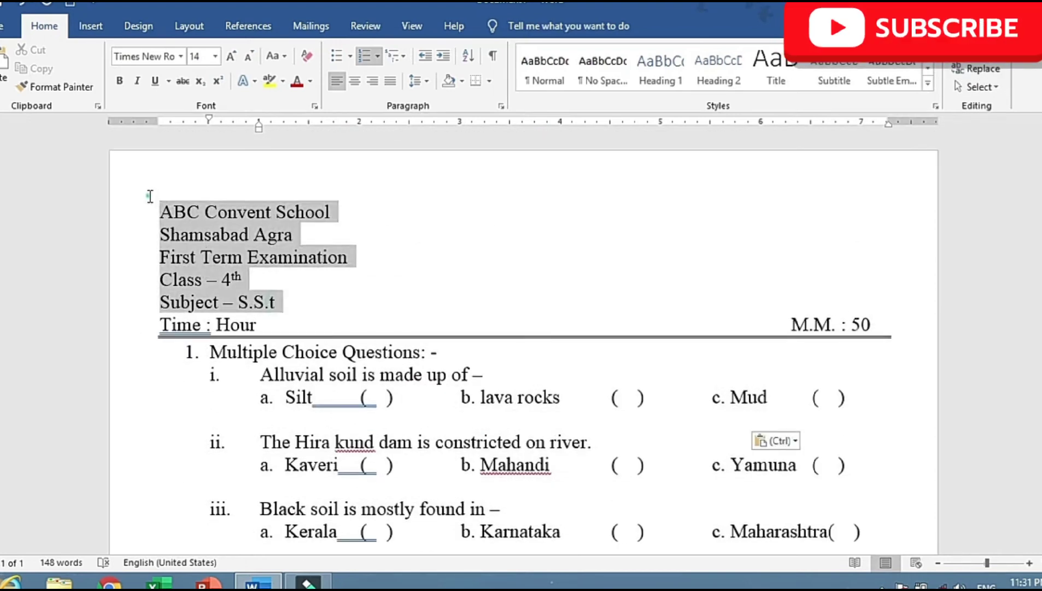
left_click(146, 212)
left_click(286, 304, "shift")
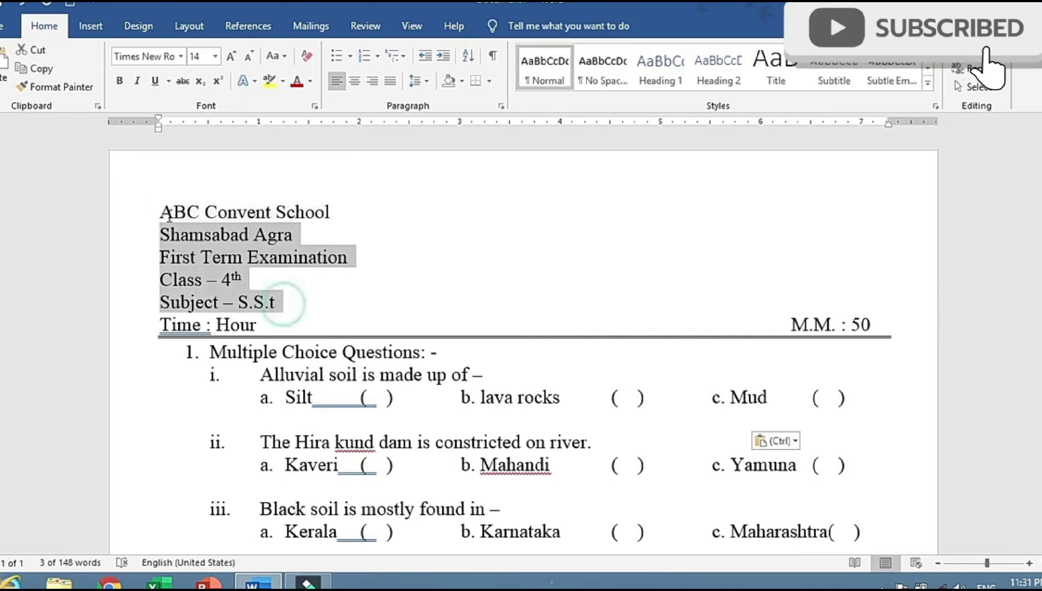
left_click(355, 81)
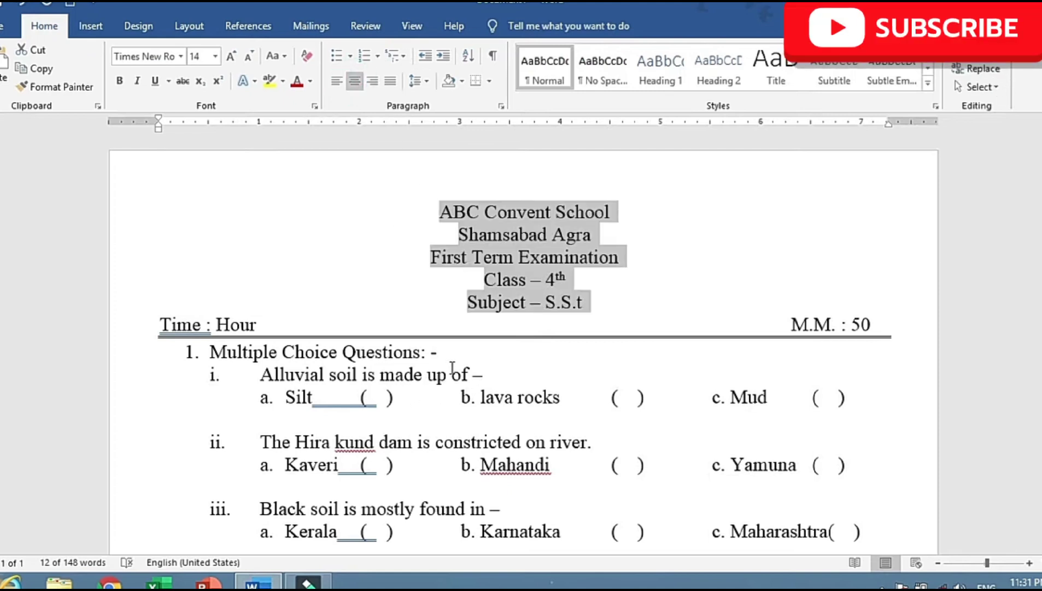
- Enlarge the header text two sizes, then grow the first two header lines to 22 pt
left_click(232, 55)
left_click(232, 56)
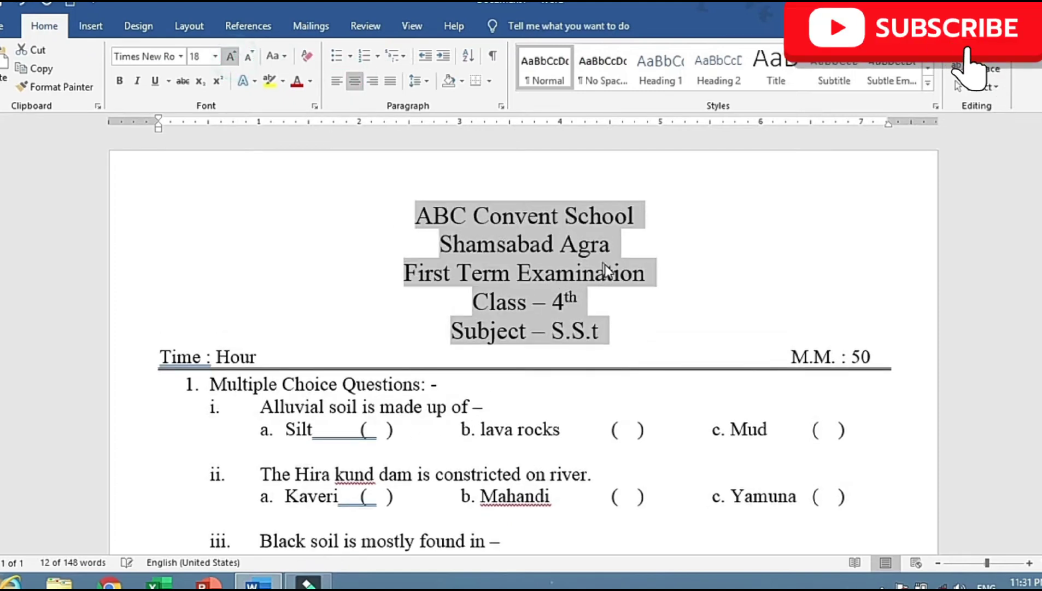
left_click(607, 273)
left_click_drag(611, 247, 299, 182)
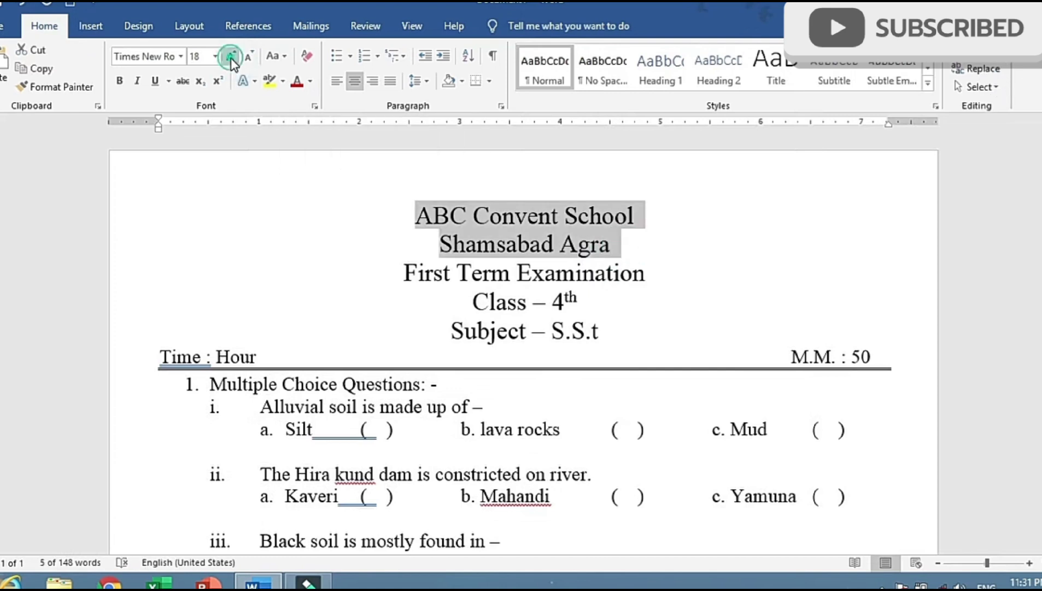
left_click(232, 55)
left_click(232, 55)
- Grow the ABC Convent School line to 48 pt
left_click_drag(686, 216, 365, 210)
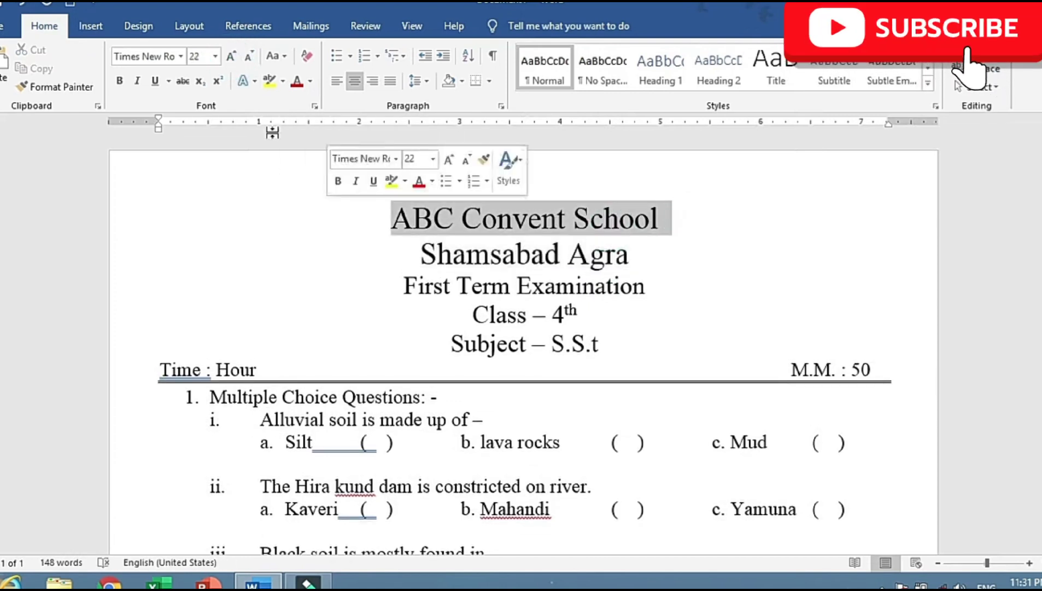
left_click(232, 56)
left_click(232, 56)
left_click(232, 56)
left_click(232, 56)
left_click(232, 56)
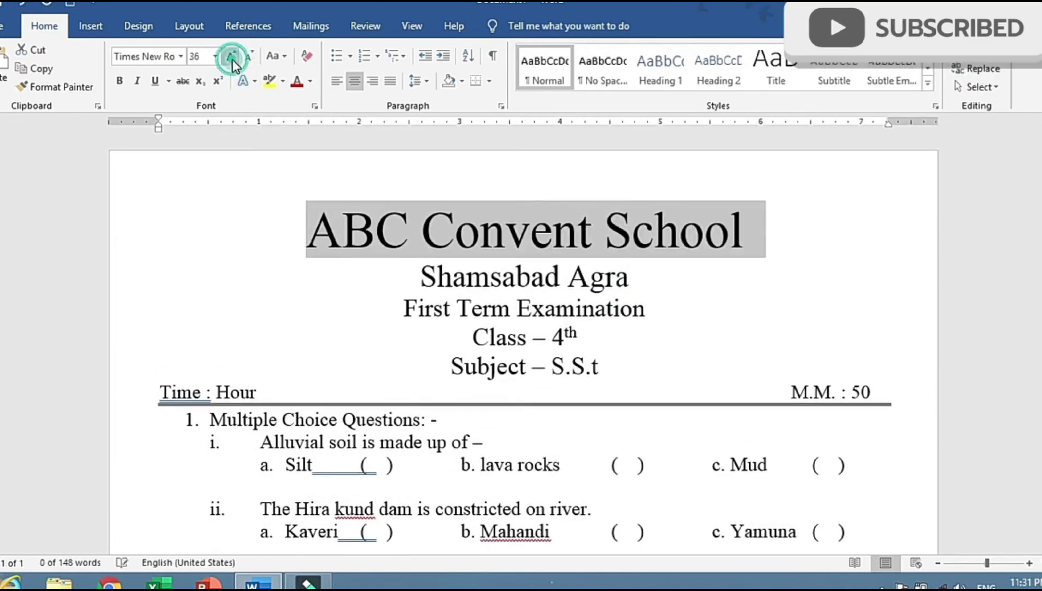
left_click(230, 57)
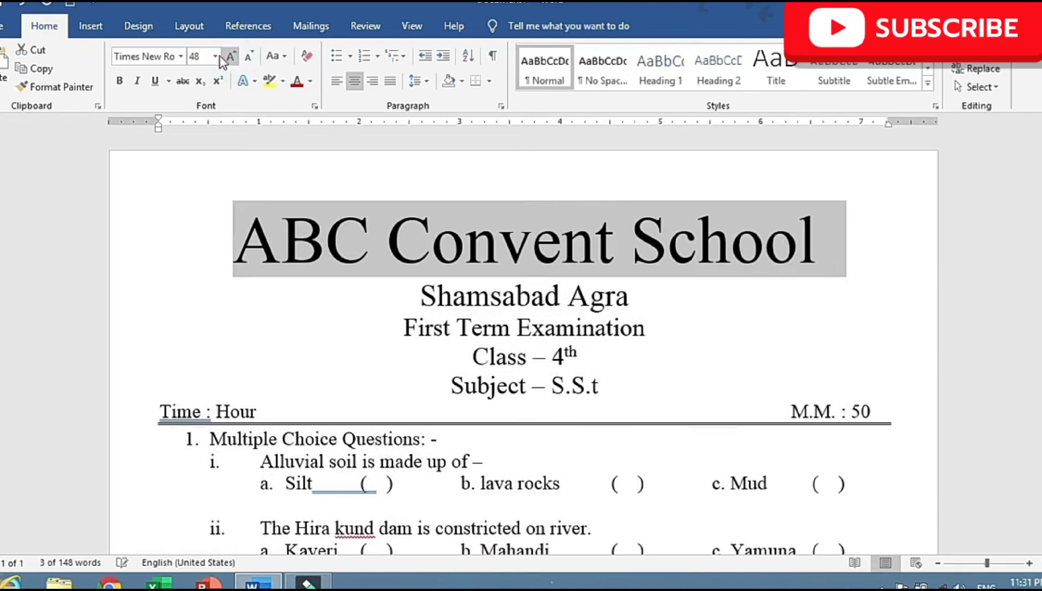
- Set the school name in Monotype Corsiva and review the finished paper
left_click(180, 55)
left_click(143, 57)
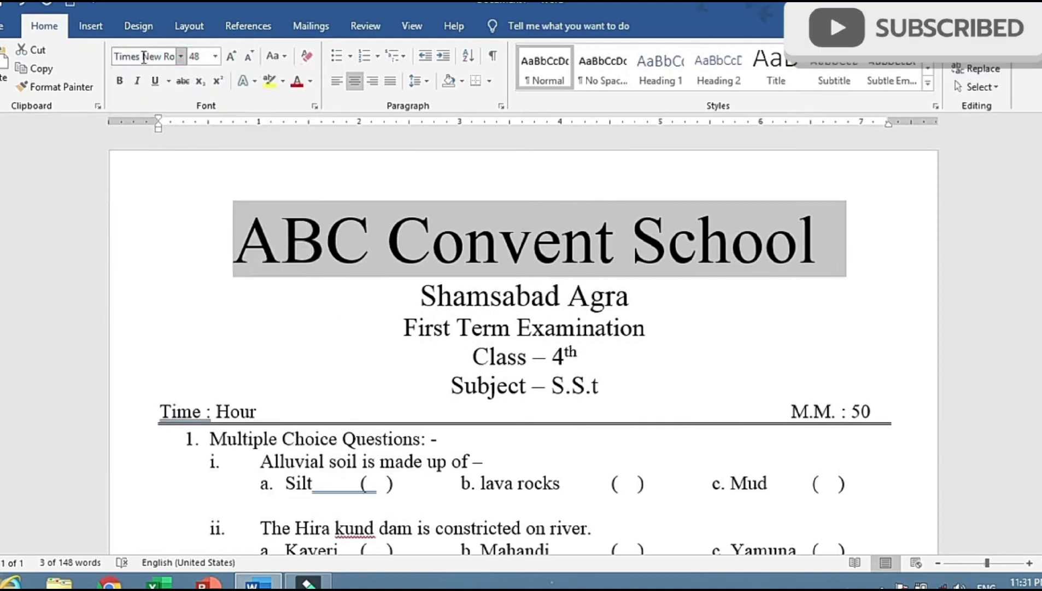
type("Monotype Cor")
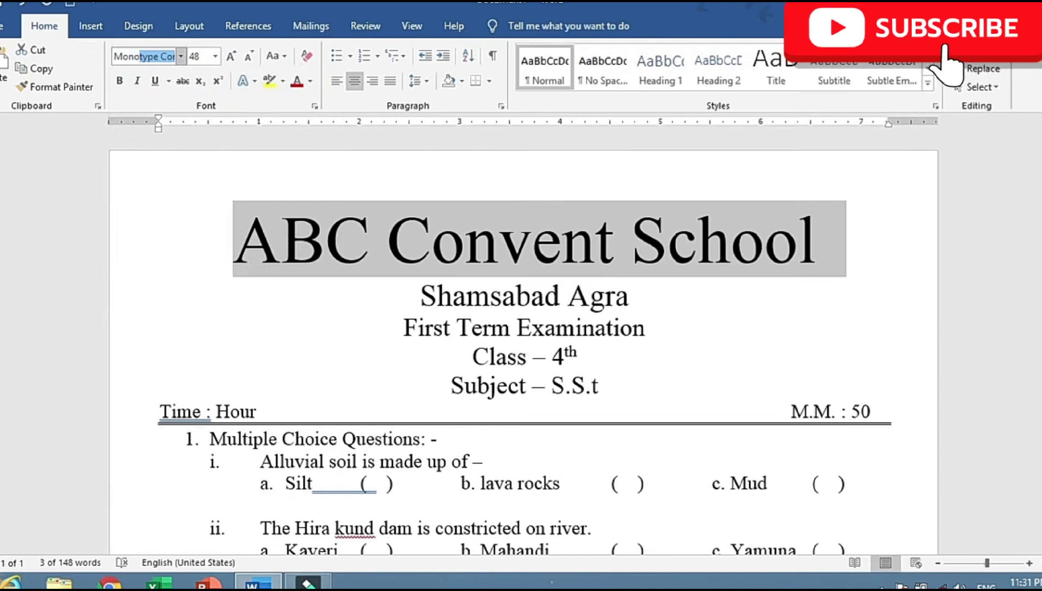
key("Return")
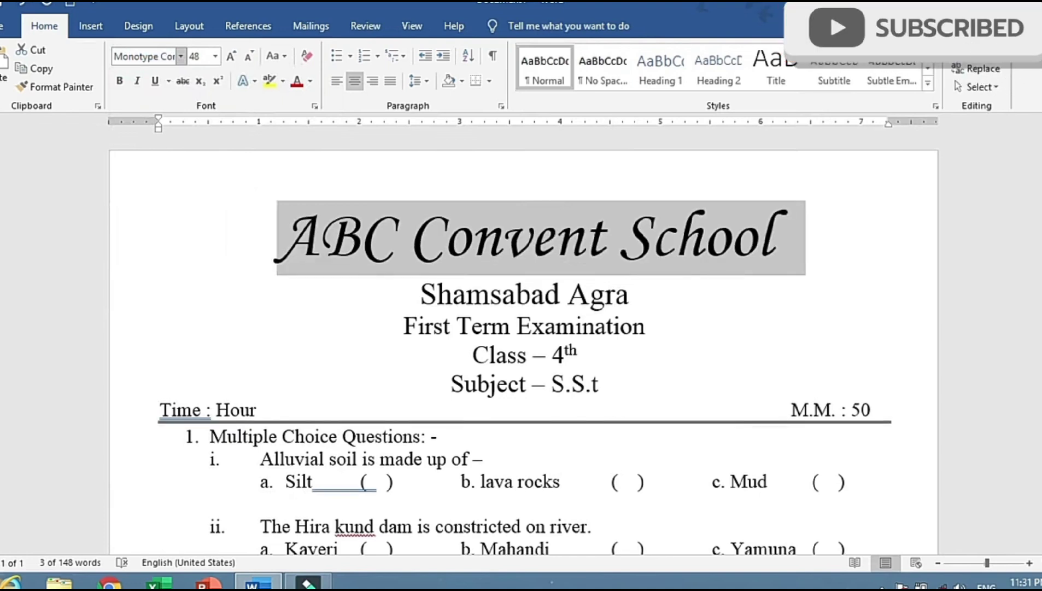
left_click(667, 313)
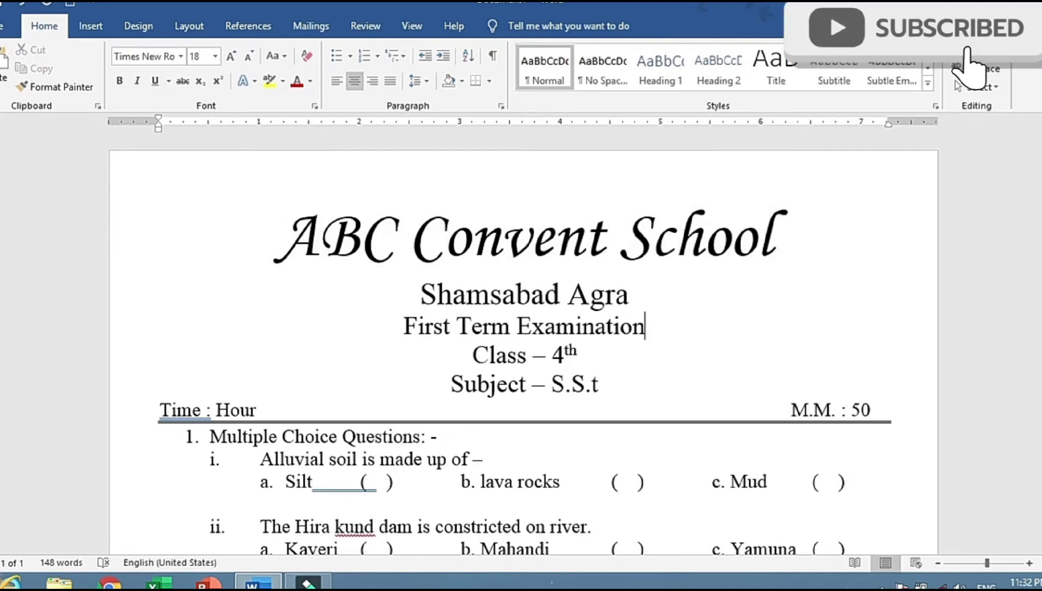
scroll(524, 350, "down", 1)
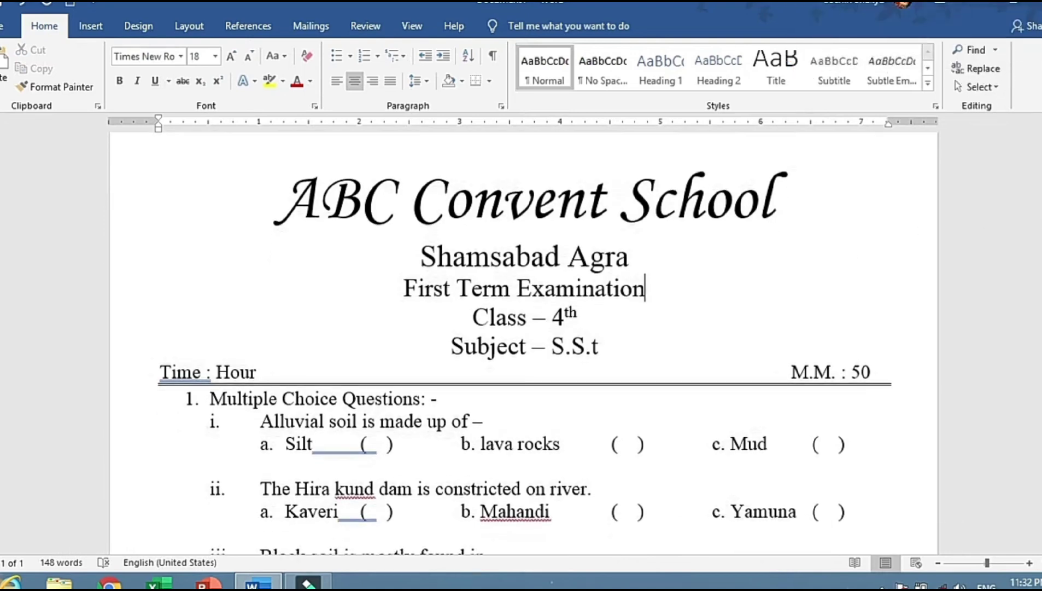
scroll(524, 350, "down", 3)
scroll(524, 350, "down", 2)
scroll(524, 350, "down", 2)
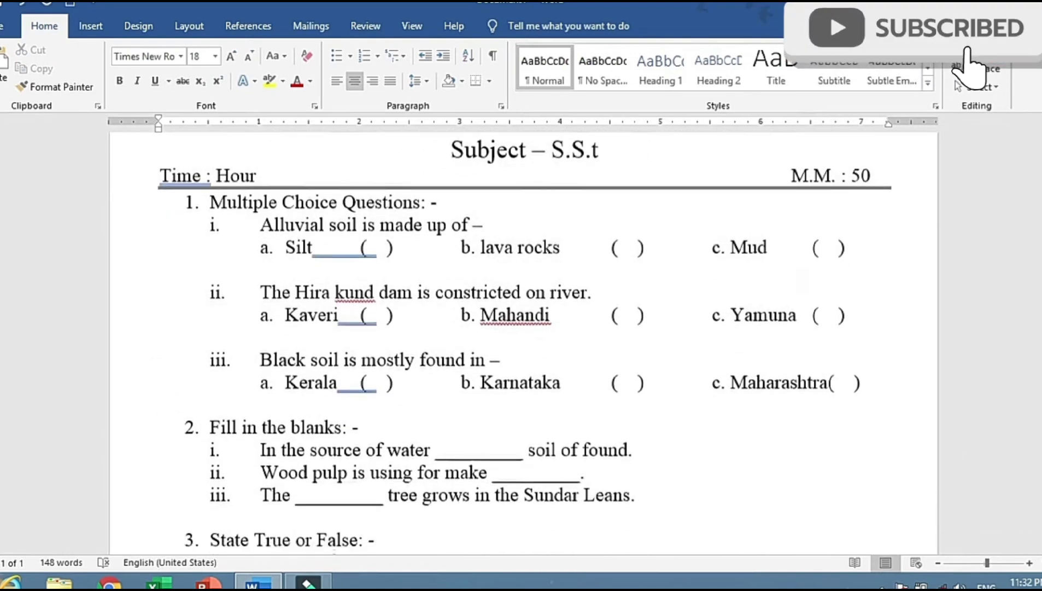
scroll(523, 350, "down", 1)
scroll(524, 350, "down", 1)
scroll(524, 350, "down", 1)
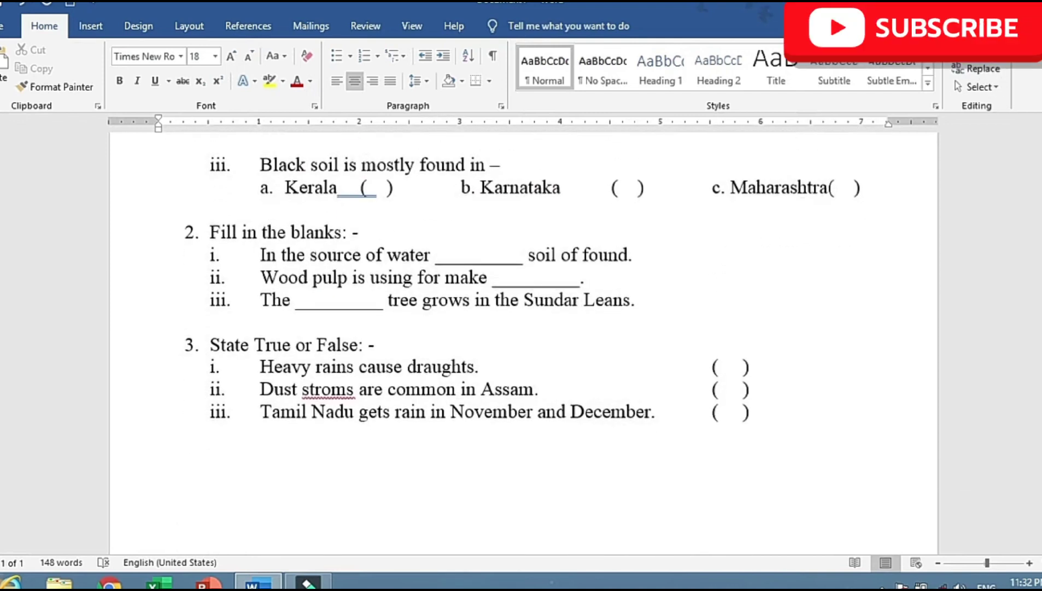
scroll(524, 350, "up", 2)
scroll(524, 350, "up", 6)
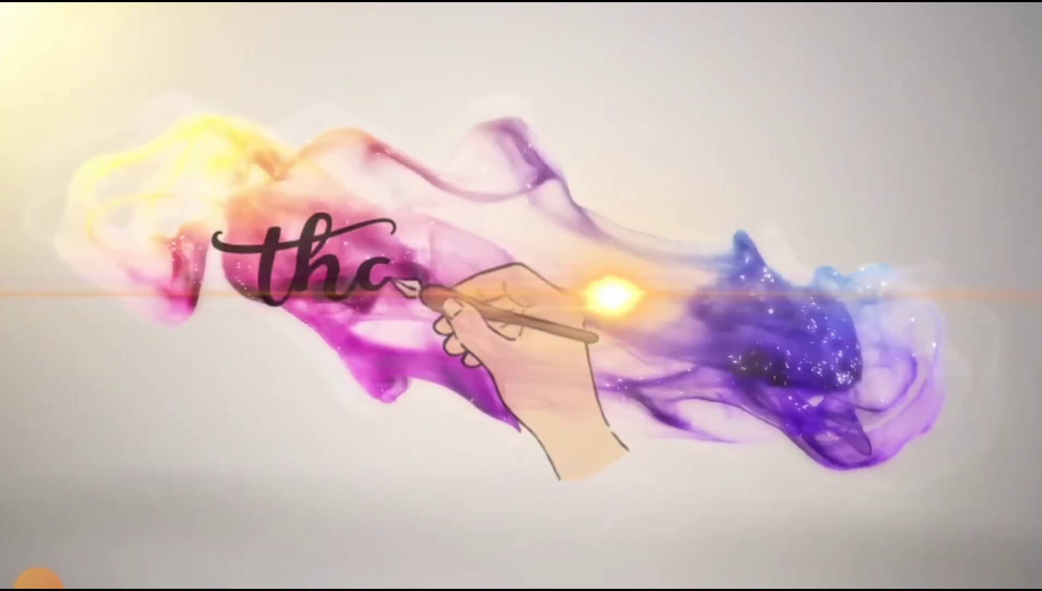